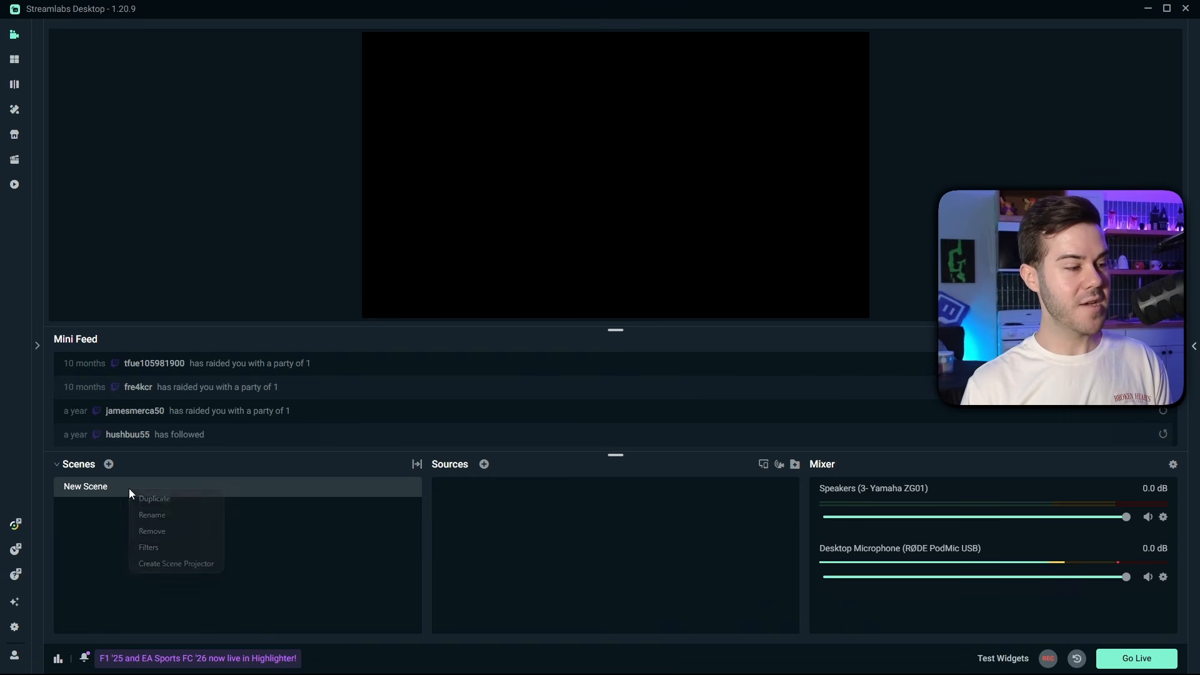
# Rename the scene to Just Chatting and add a Video Capture source named Webcam to it
pyautogui.click(164, 514)
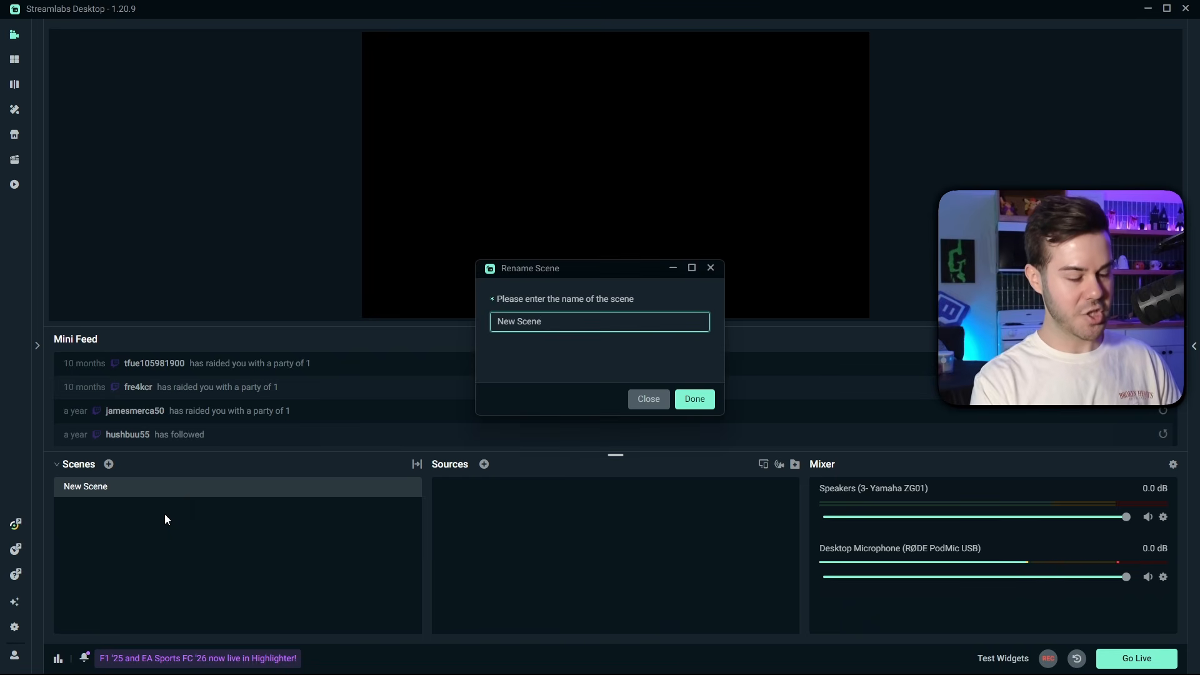
pyautogui.click(694, 401)
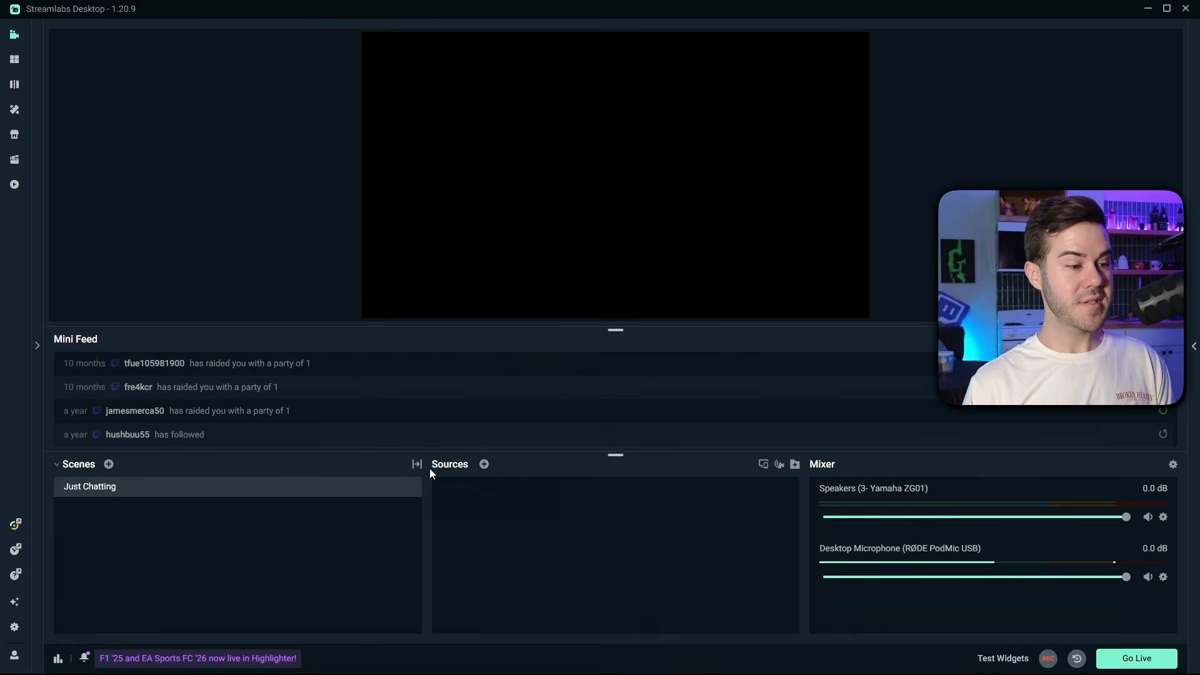
pyautogui.click(485, 464)
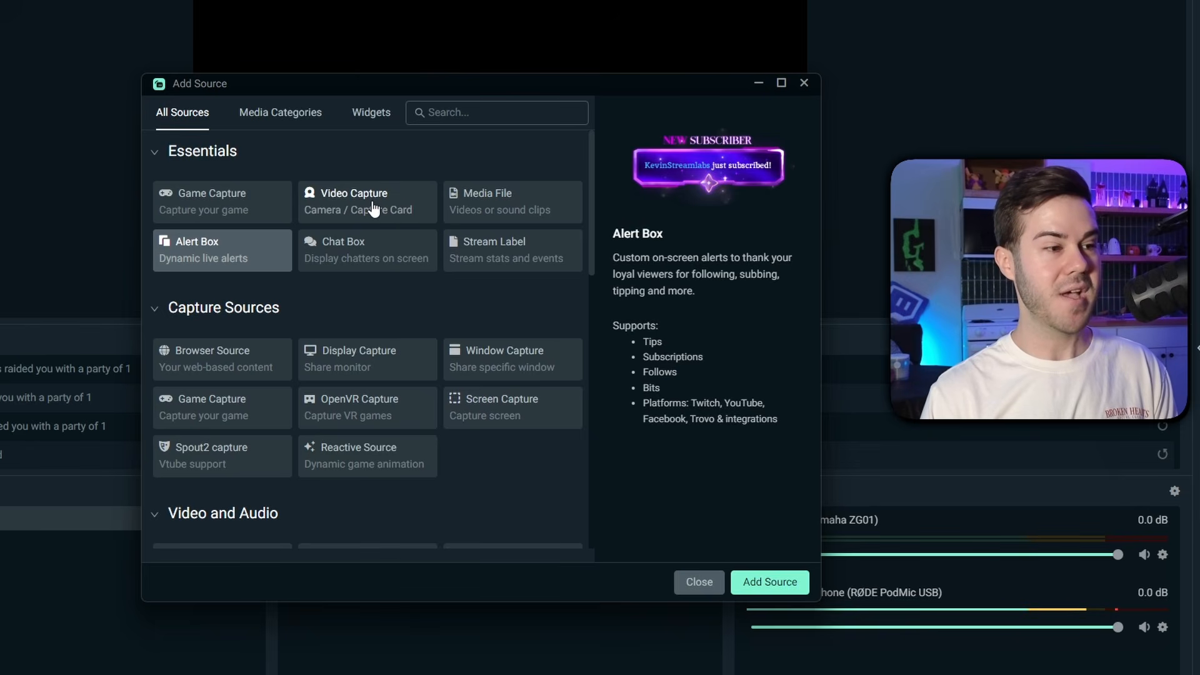
pyautogui.click(374, 210)
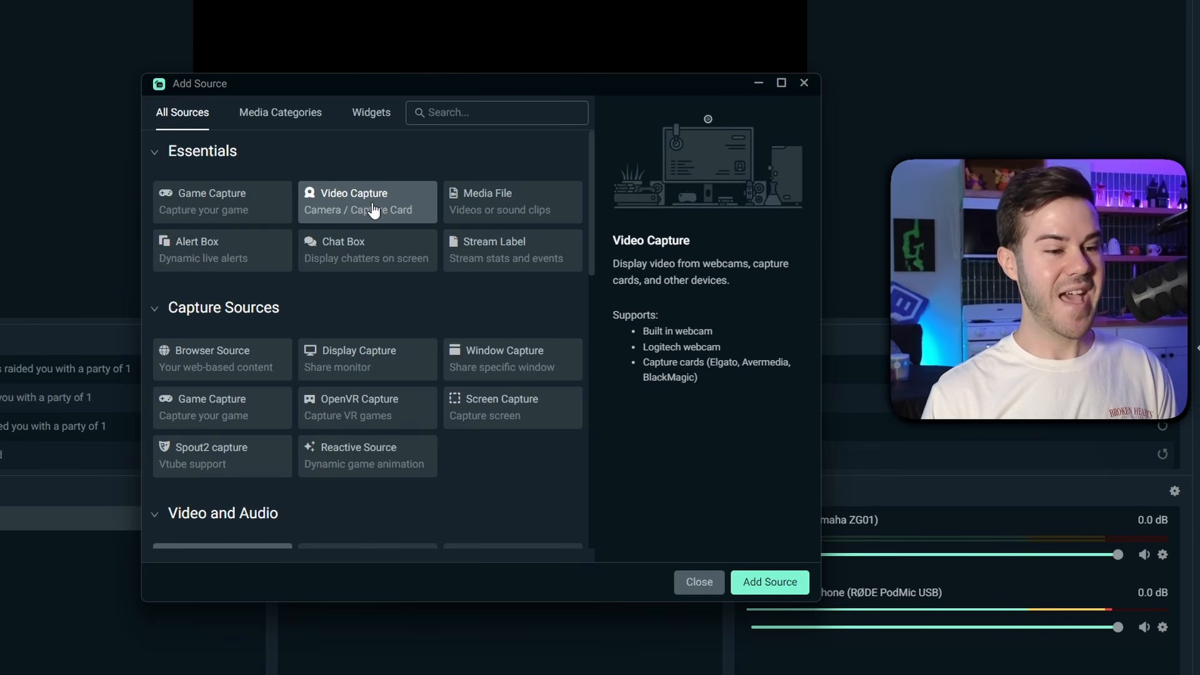
pyautogui.click(745, 582)
pyautogui.write('Web')
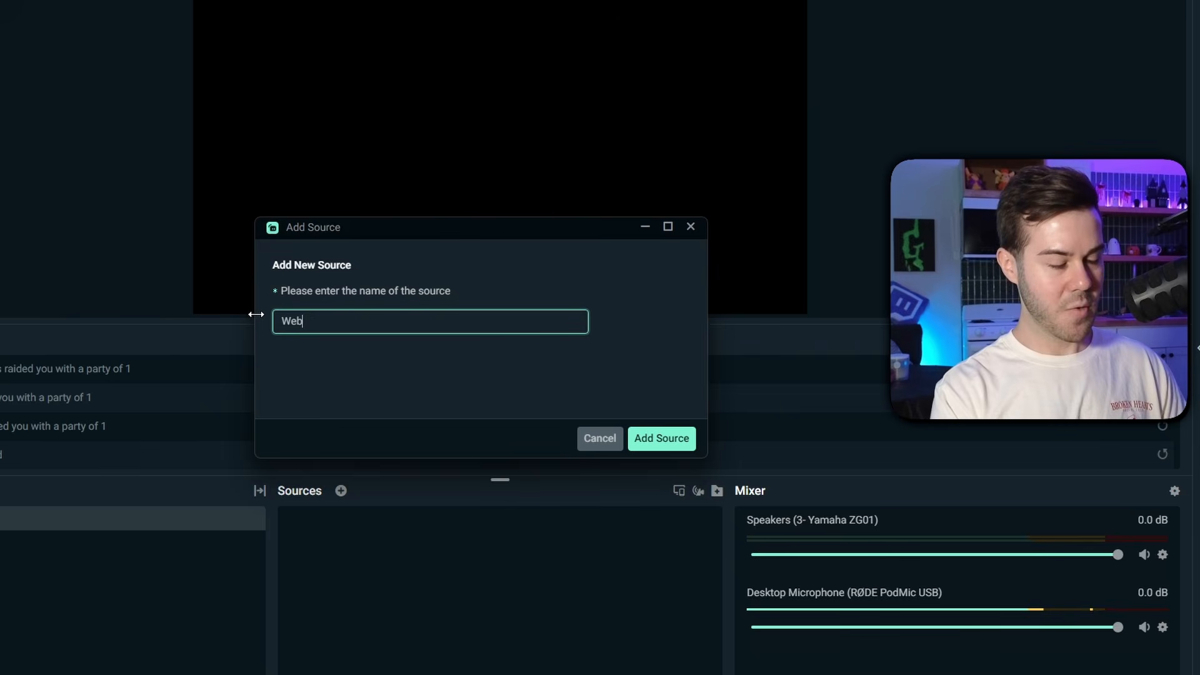
pyautogui.write('cam')
pyautogui.click(662, 438)
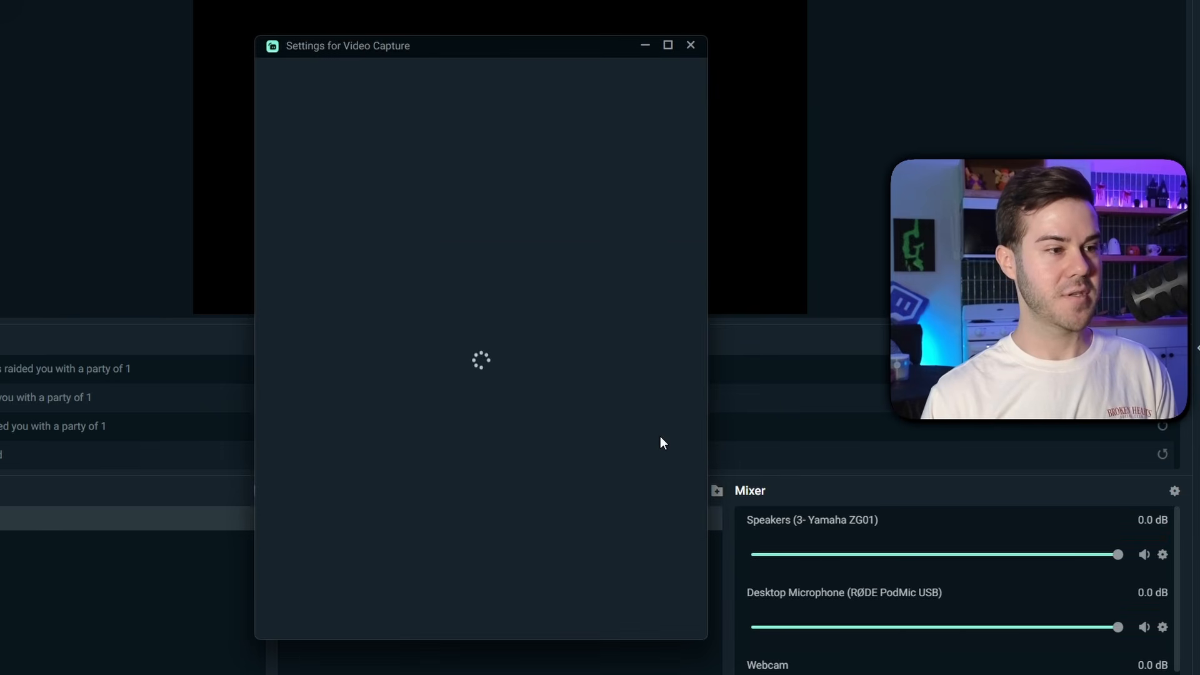
# Set the Webcam source's device to Integrated Camera and close its settings
pyautogui.click(483, 244)
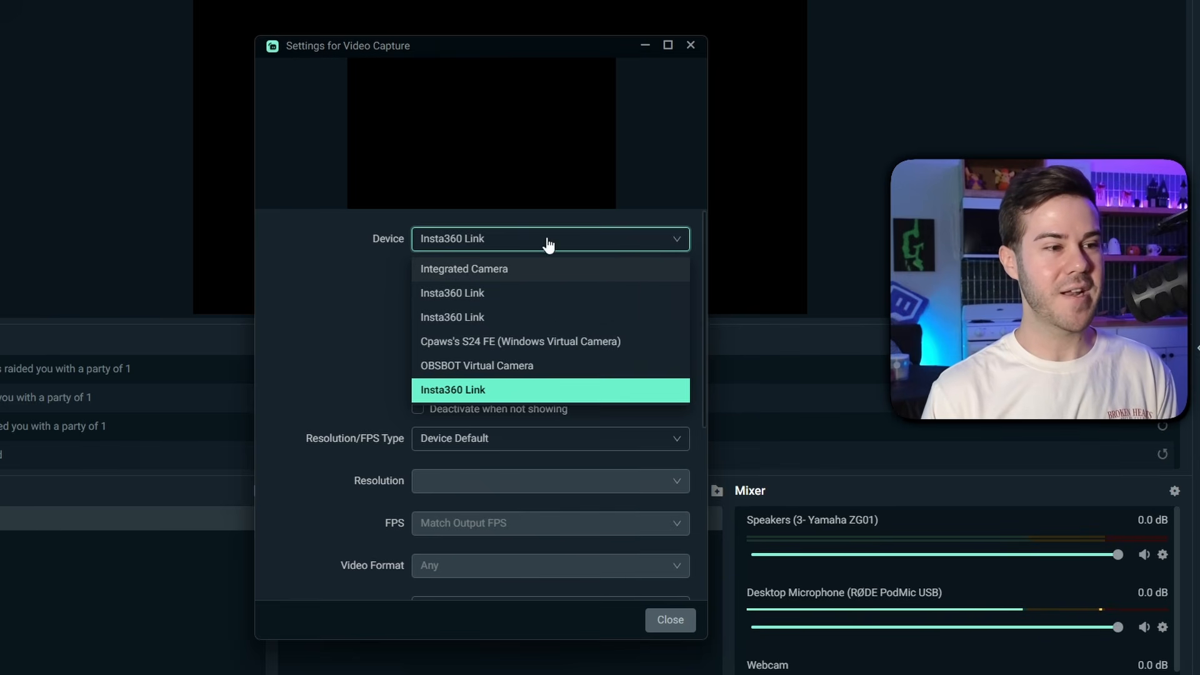
pyautogui.click(569, 269)
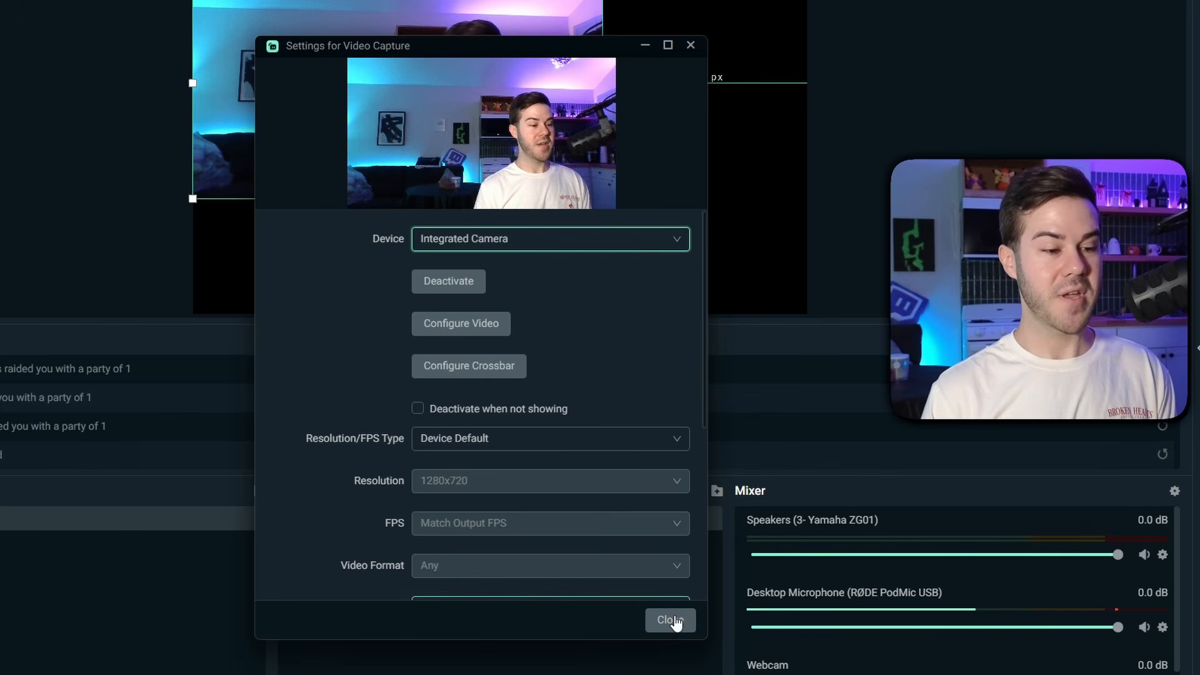
pyautogui.click(675, 620)
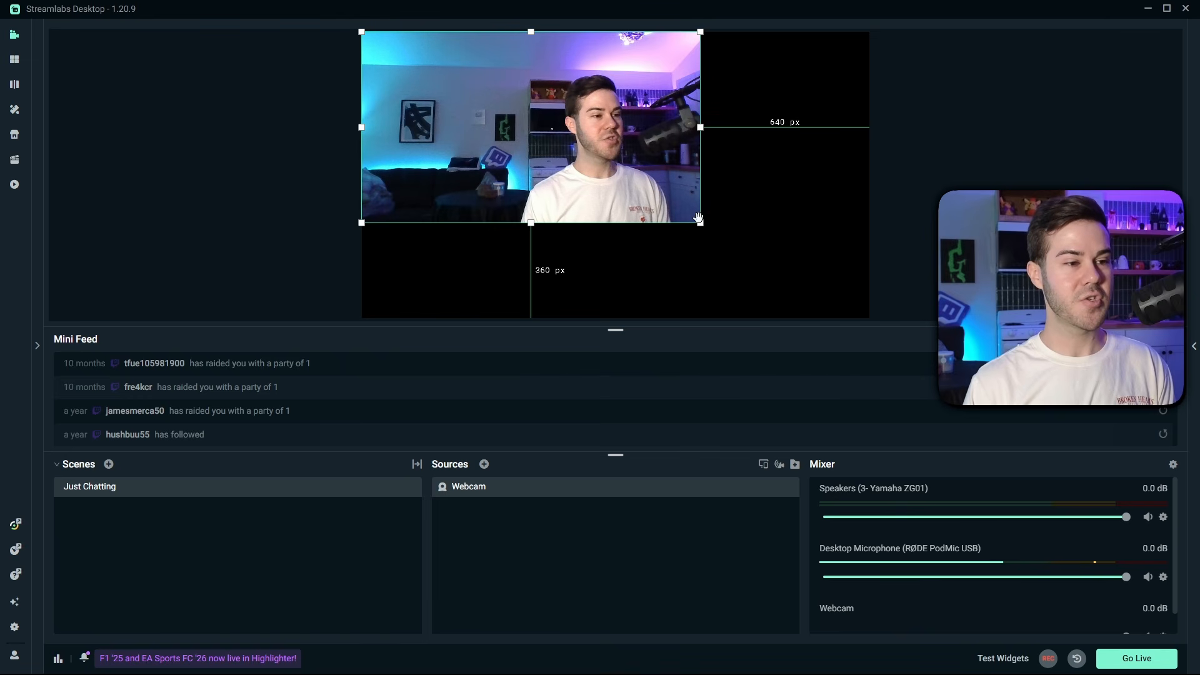
# Enlarge the webcam image and fit it to the screen so it fills the whole canvas
pyautogui.moveTo(699, 219); pyautogui.dragTo(738, 249)
pyautogui.rightClick(567, 161)
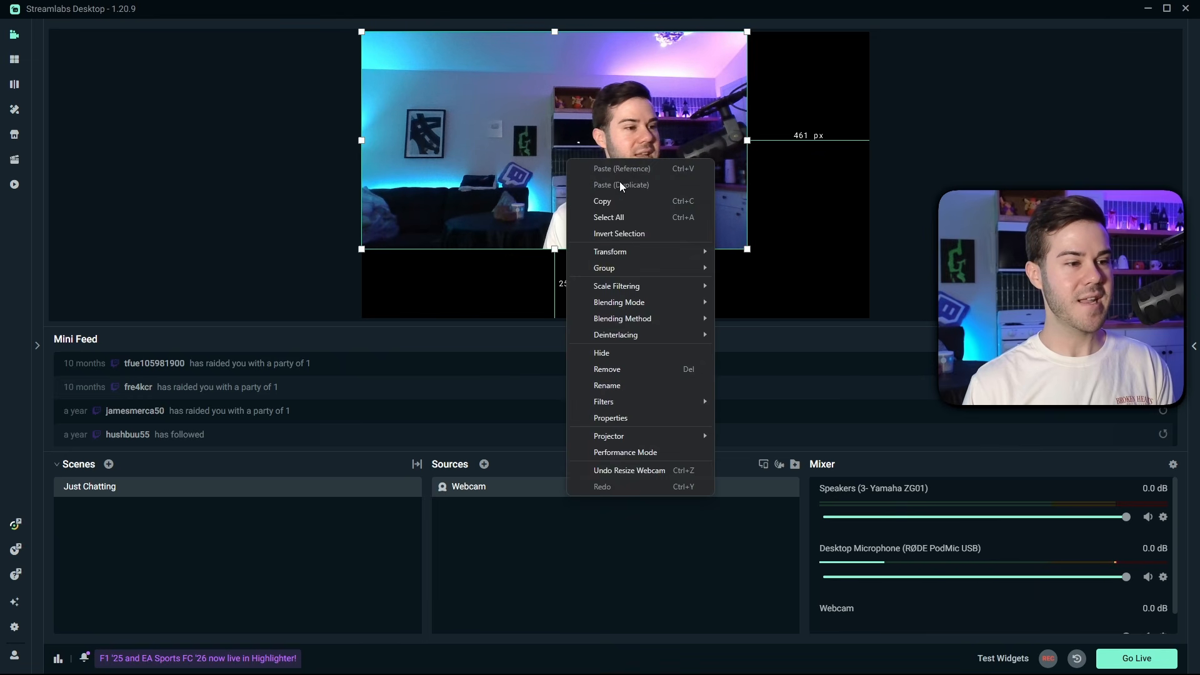
pyautogui.moveTo(675, 252)
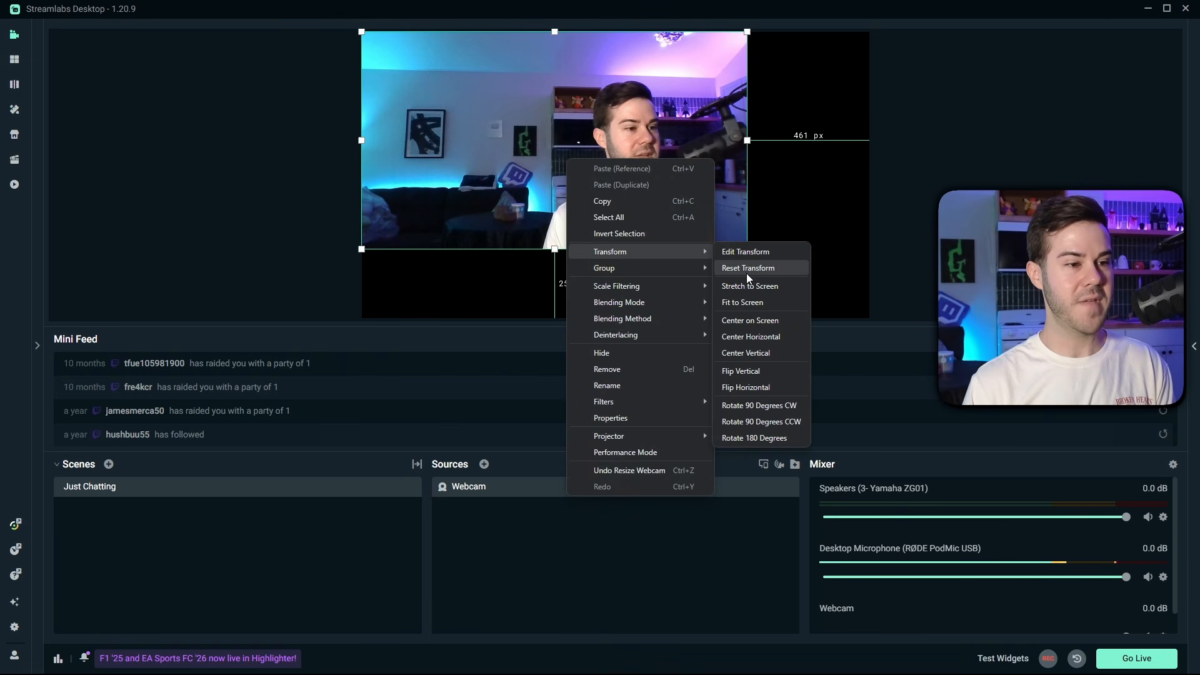
pyautogui.click(744, 302)
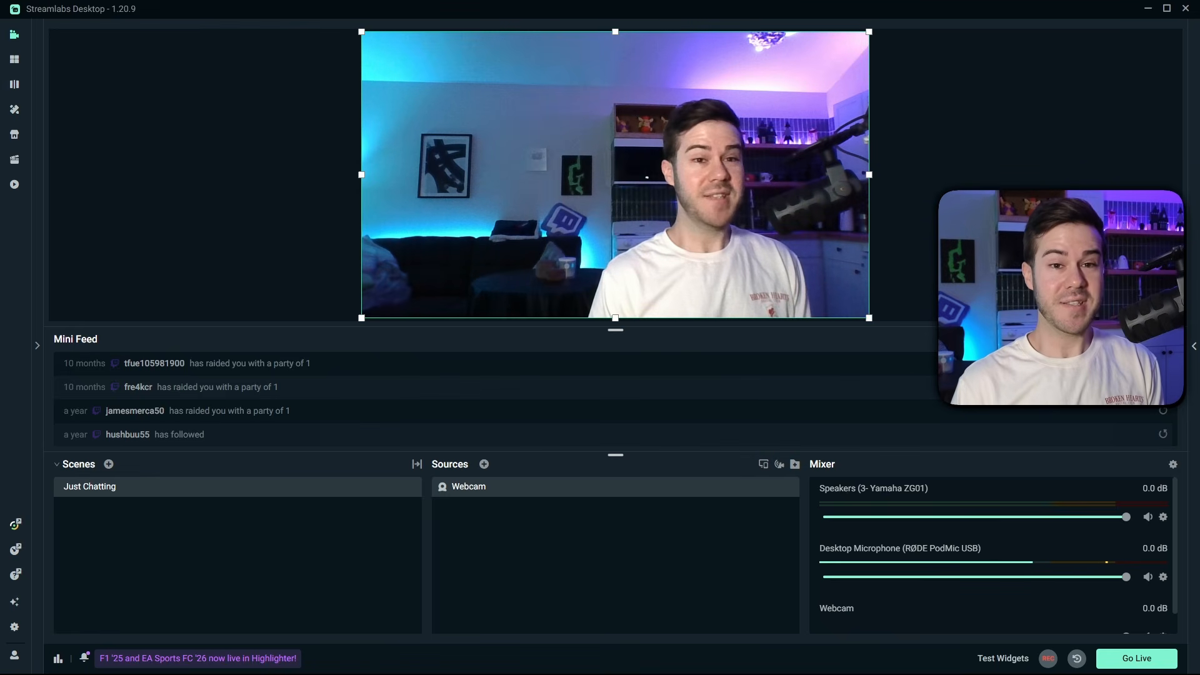
# Add a Chat Box source with its default name and settings, and move it to the canvas's upper-left corner
pyautogui.click(485, 464)
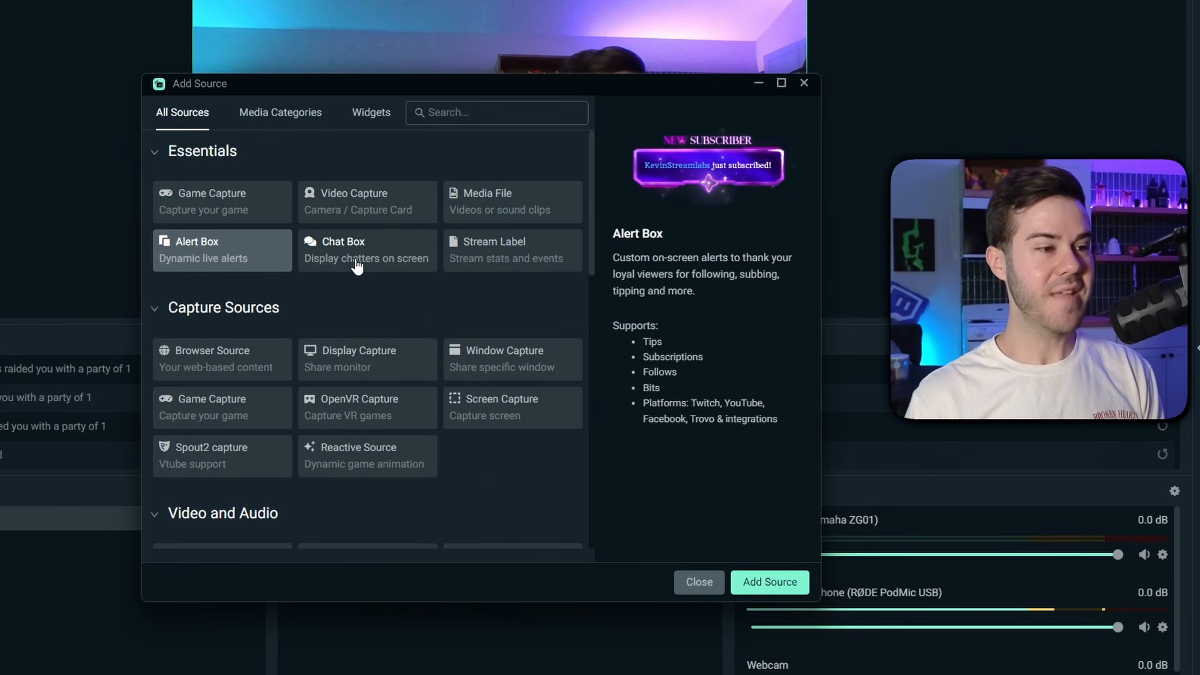
pyautogui.click(381, 264)
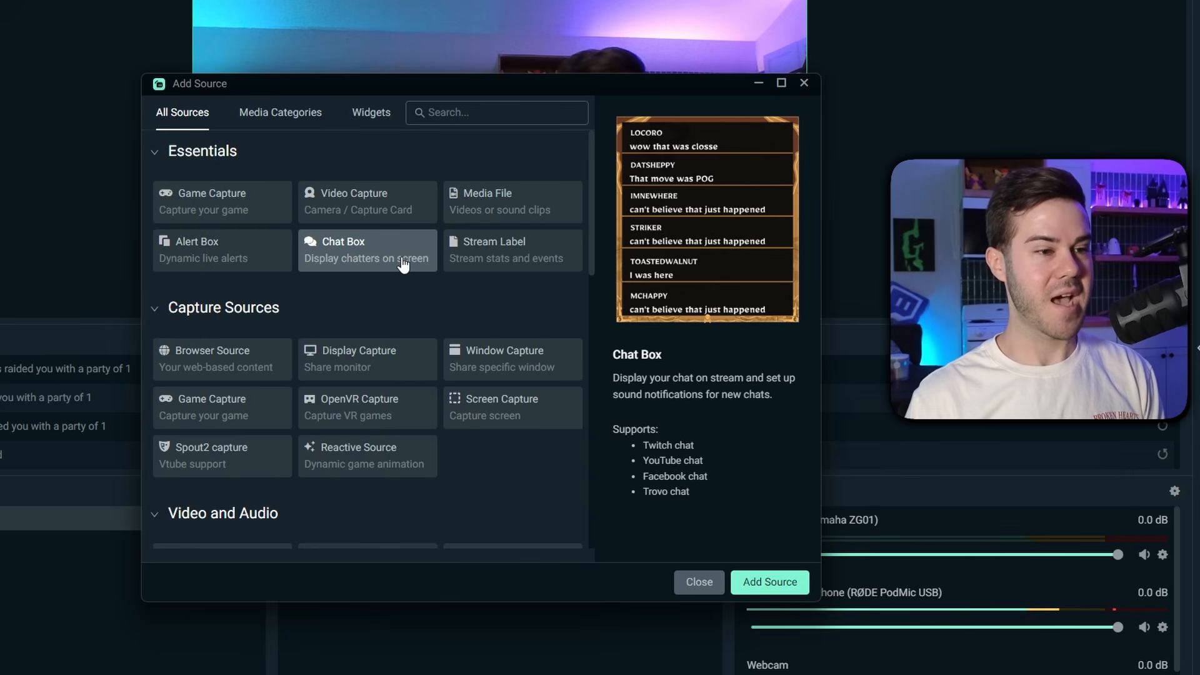
pyautogui.click(761, 578)
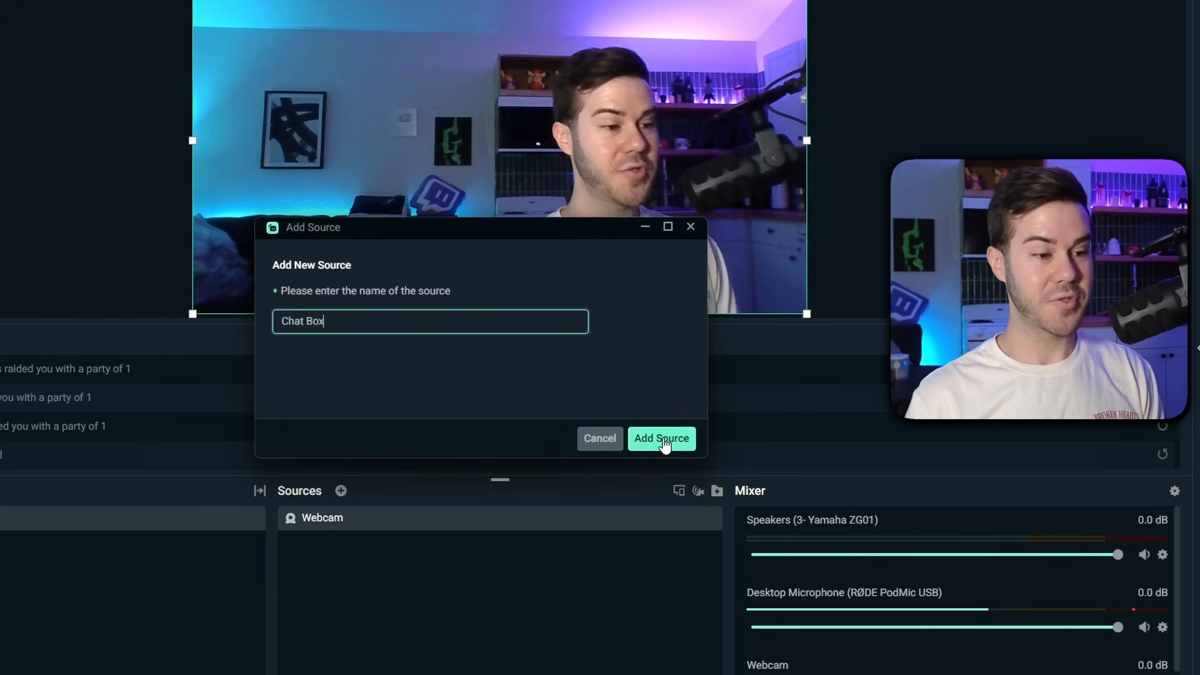
pyautogui.click(661, 438)
pyautogui.scroll(-3, 546, 509)
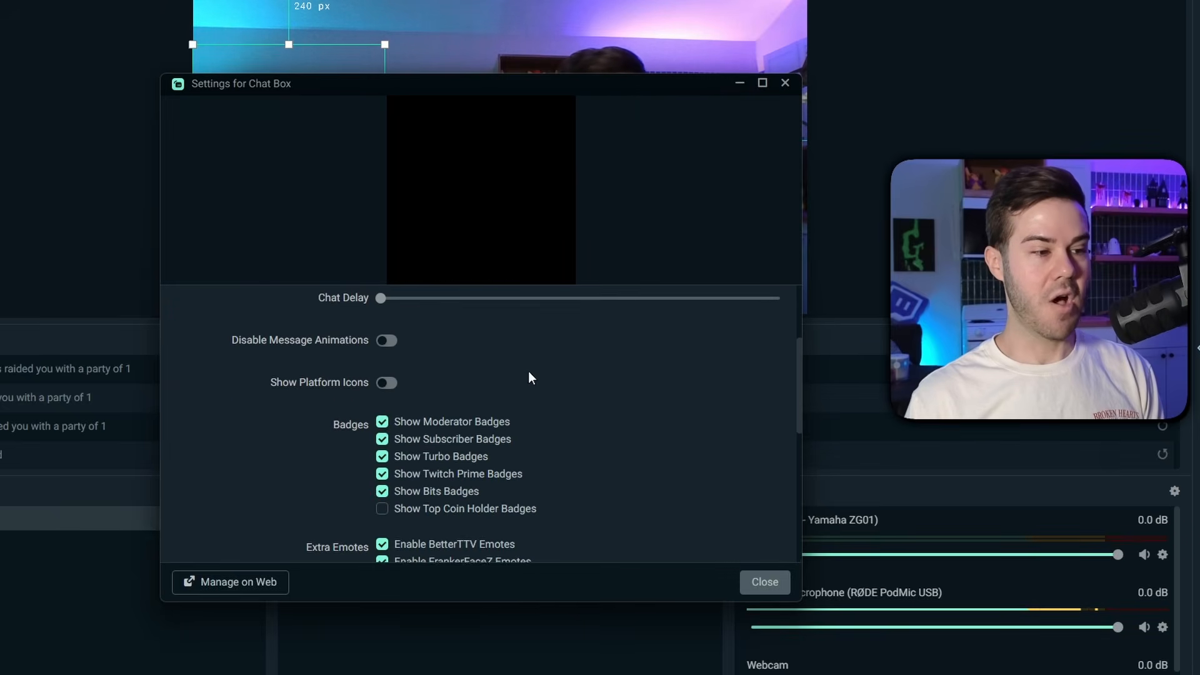
pyautogui.scroll(-2, 400, 406)
pyautogui.scroll(-3, 447, 423)
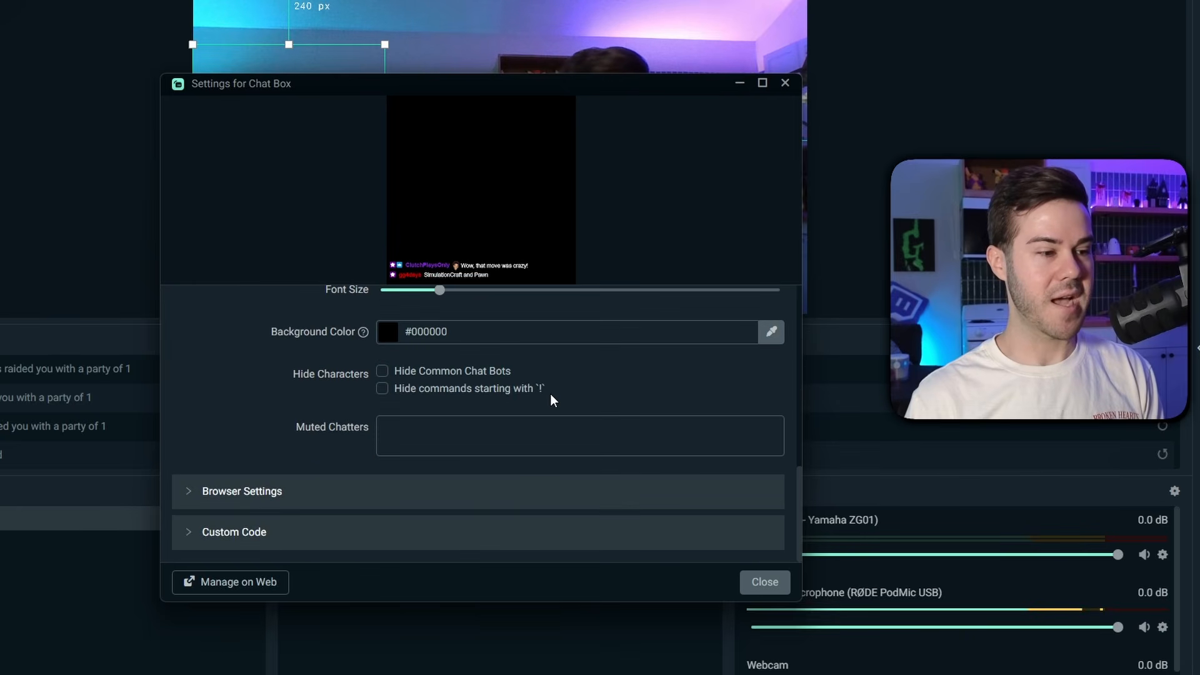
pyautogui.click(764, 584)
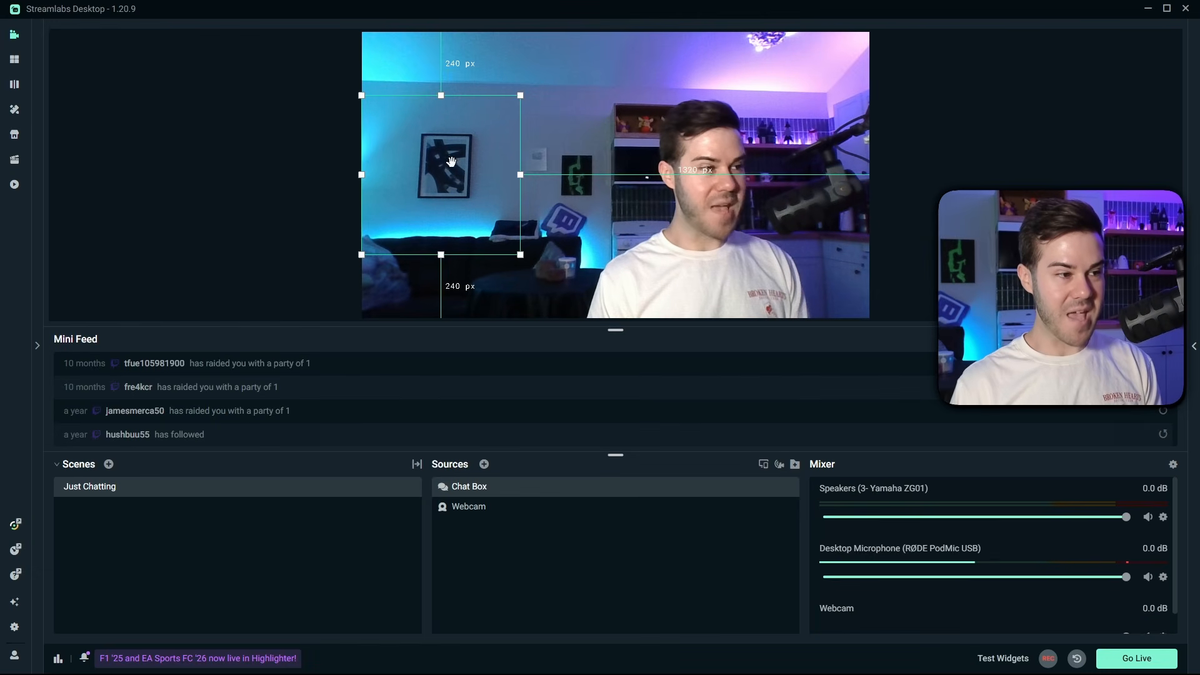
pyautogui.moveTo(452, 162); pyautogui.dragTo(448, 100)
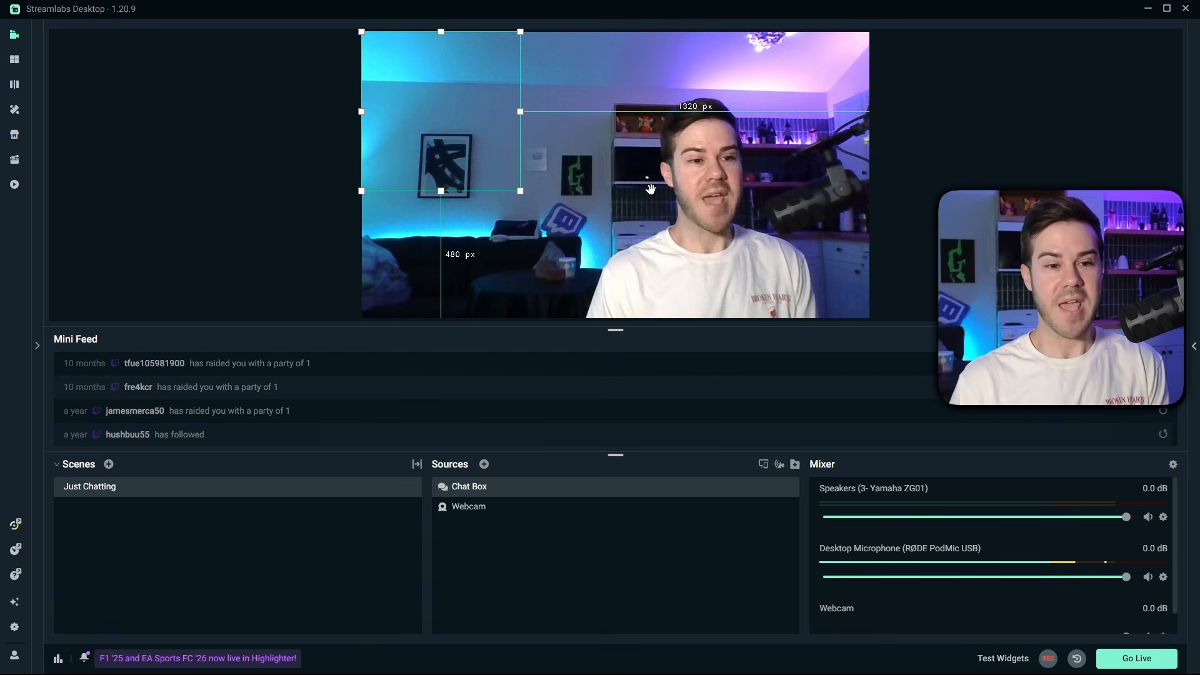
# Show and widen the live stream chat, and send the message "Test" in it
pyautogui.click(1194, 349)
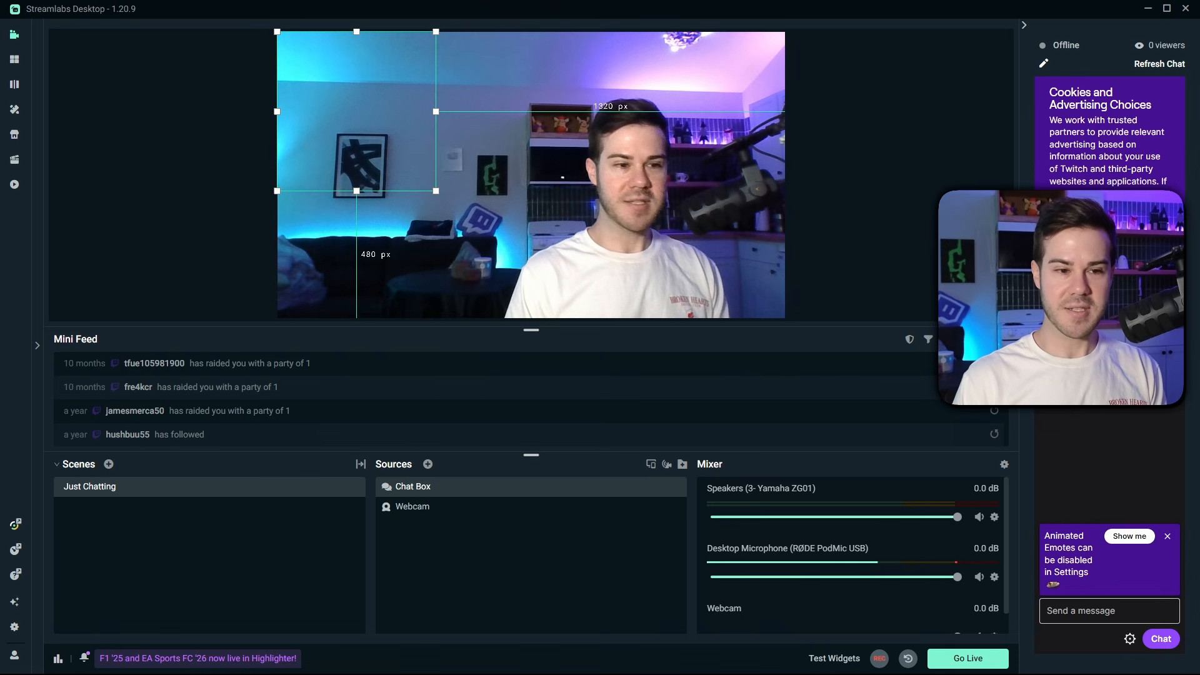
pyautogui.moveTo(1019, 338); pyautogui.dragTo(913, 342)
pyautogui.click(1037, 609)
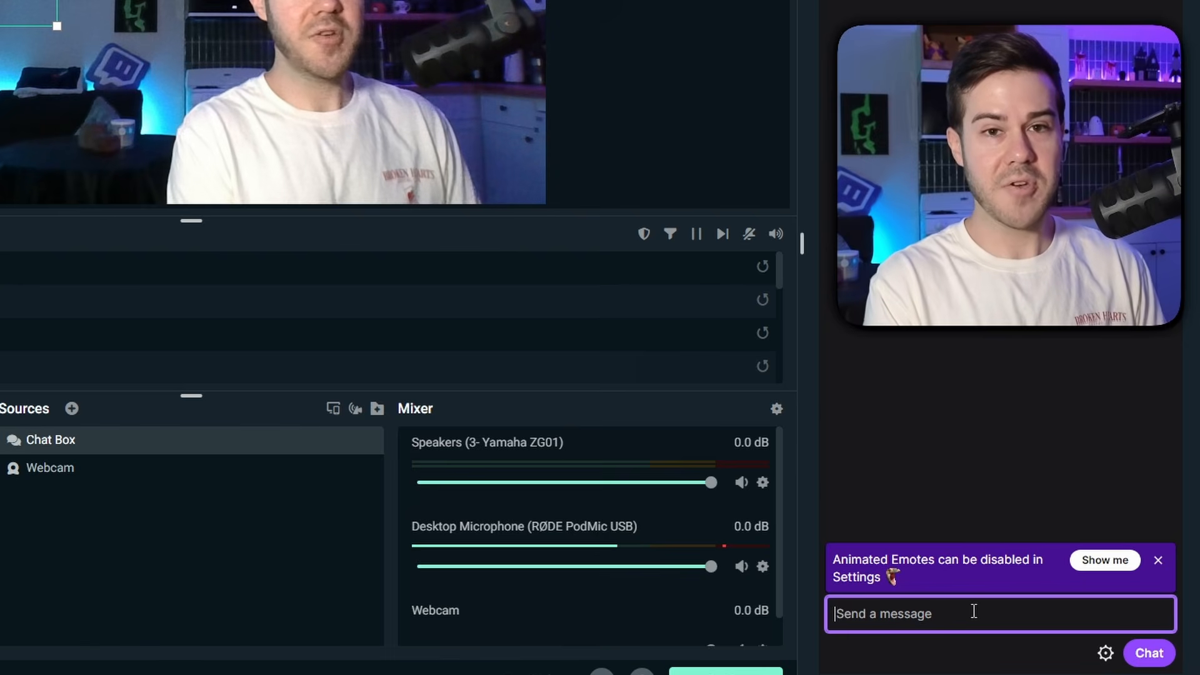
pyautogui.write('Test')
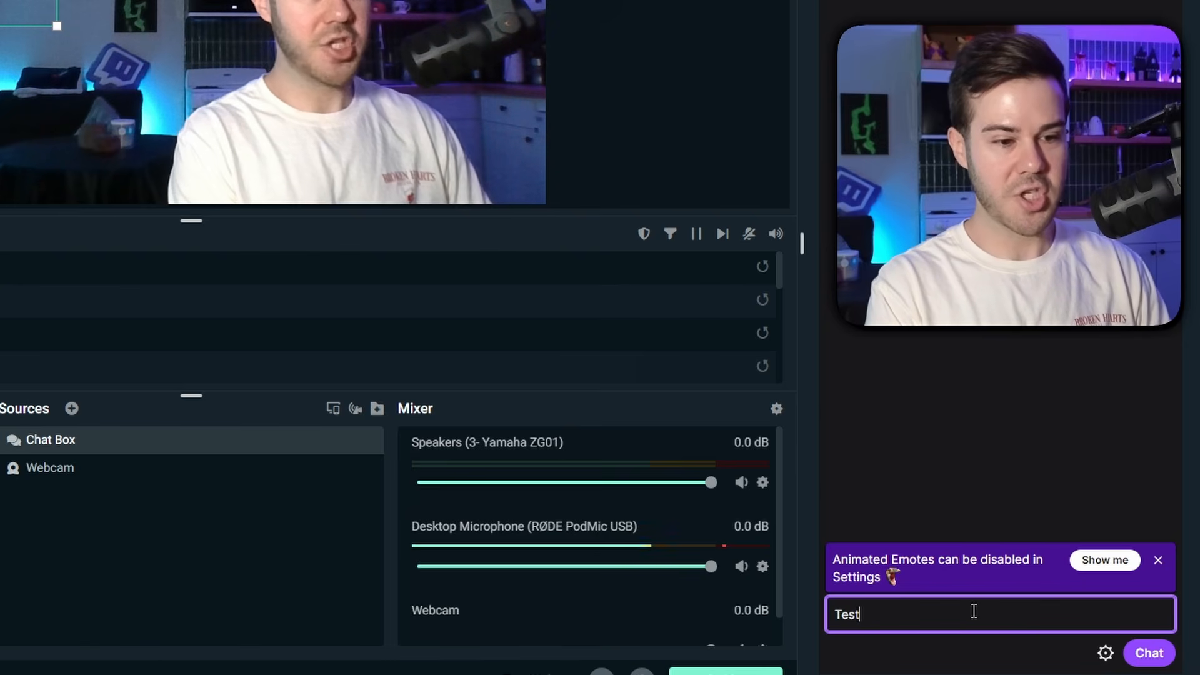
pyautogui.press('Return')
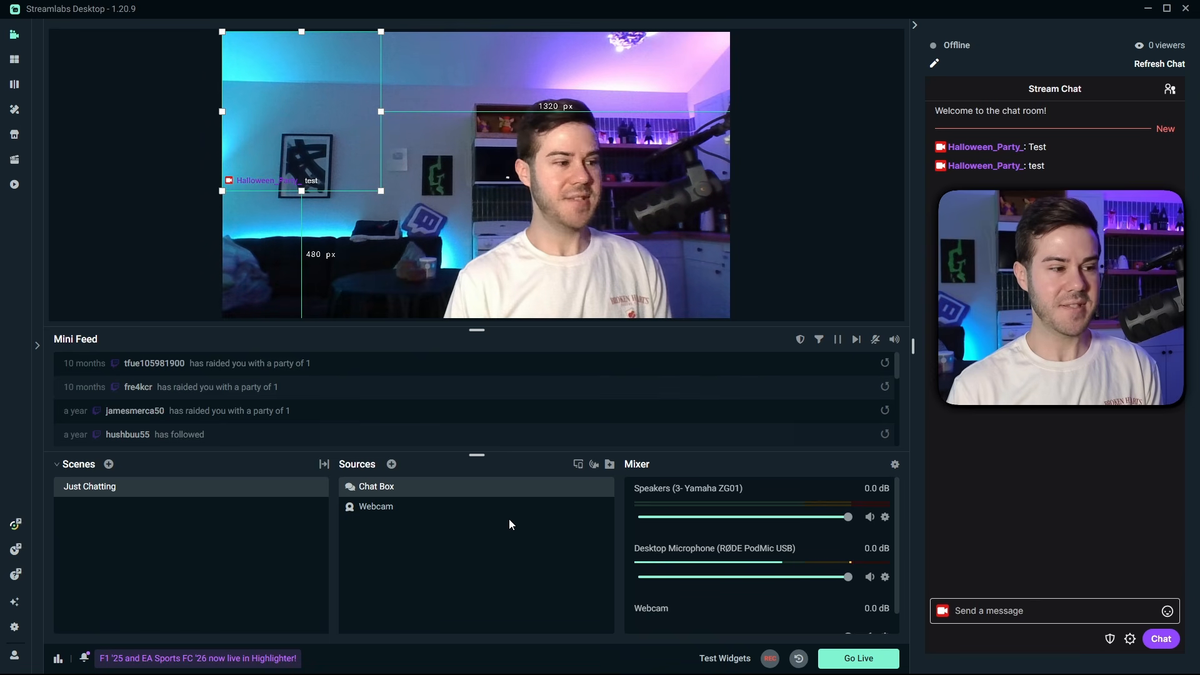
# Add an Alert Box source with its default name and view its Follow alert settings
pyautogui.click(392, 464)
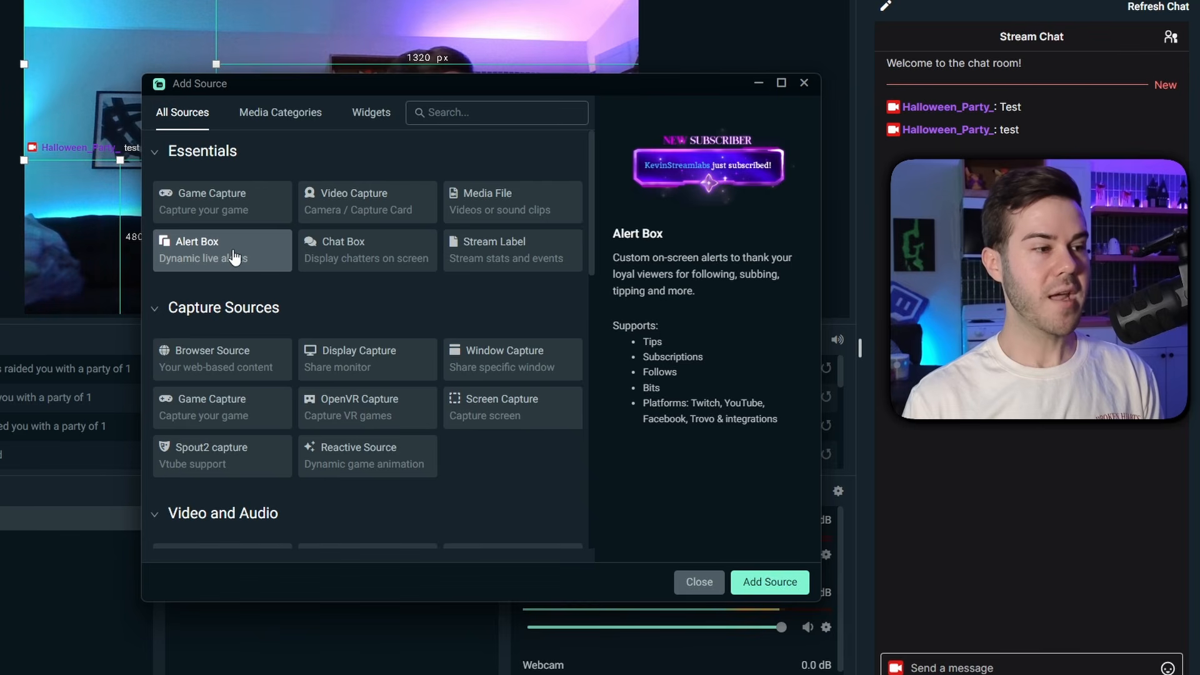
pyautogui.click(770, 581)
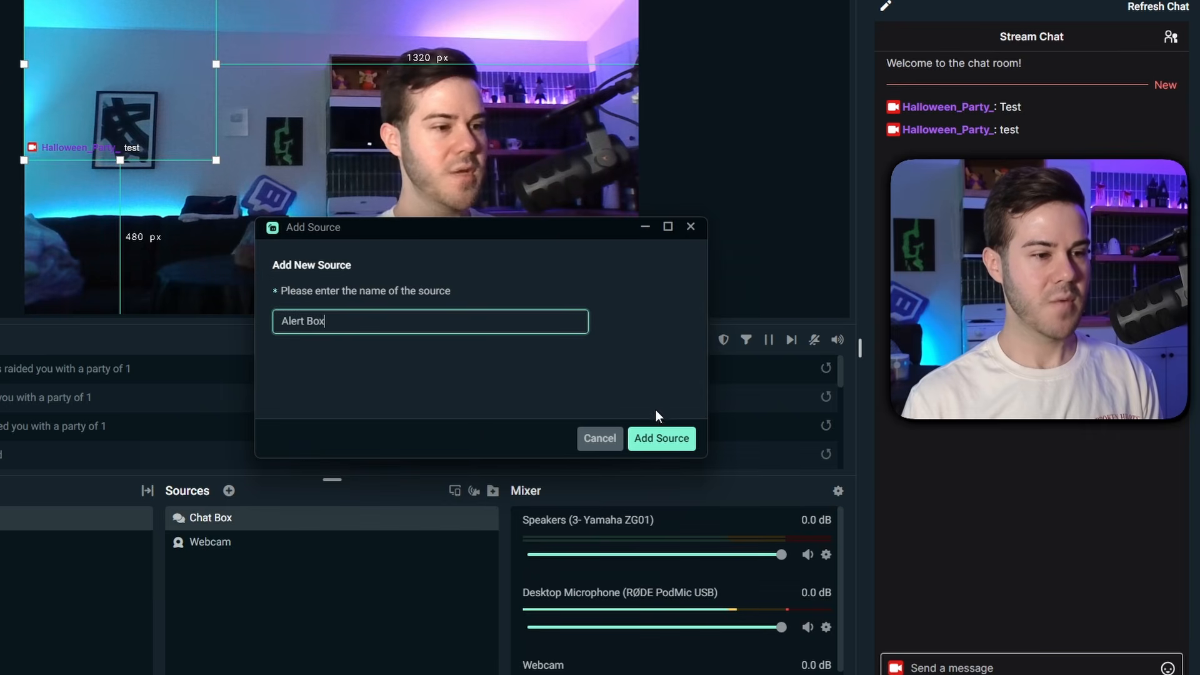
pyautogui.click(662, 438)
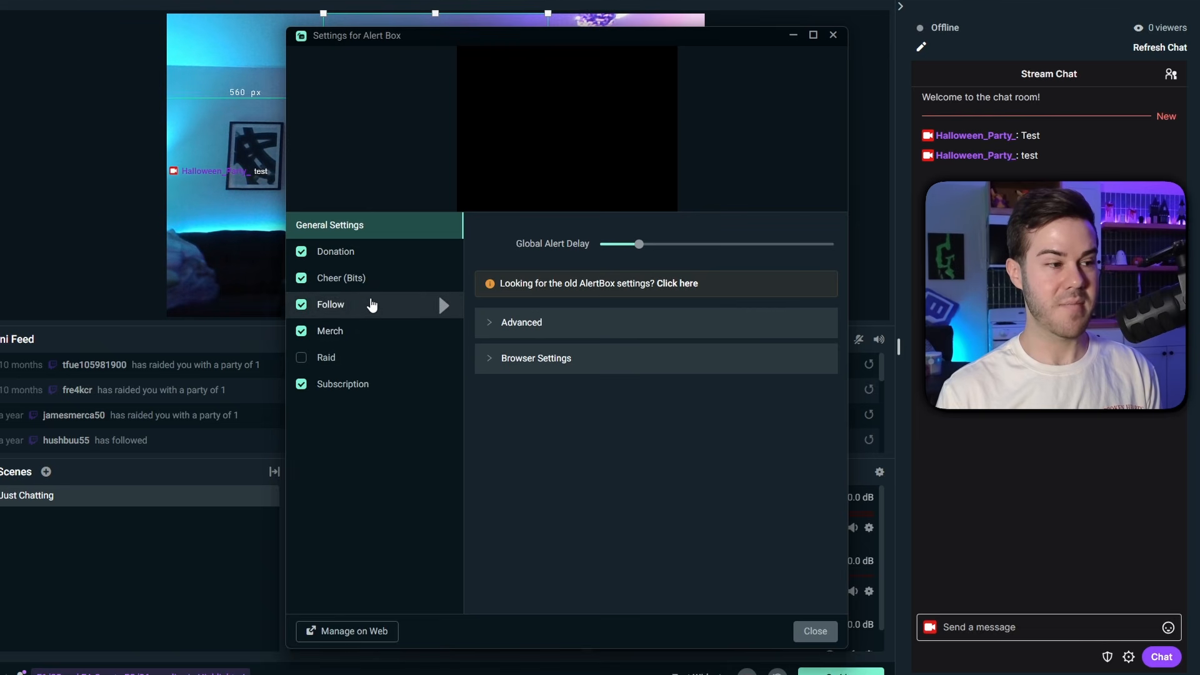
pyautogui.click(372, 305)
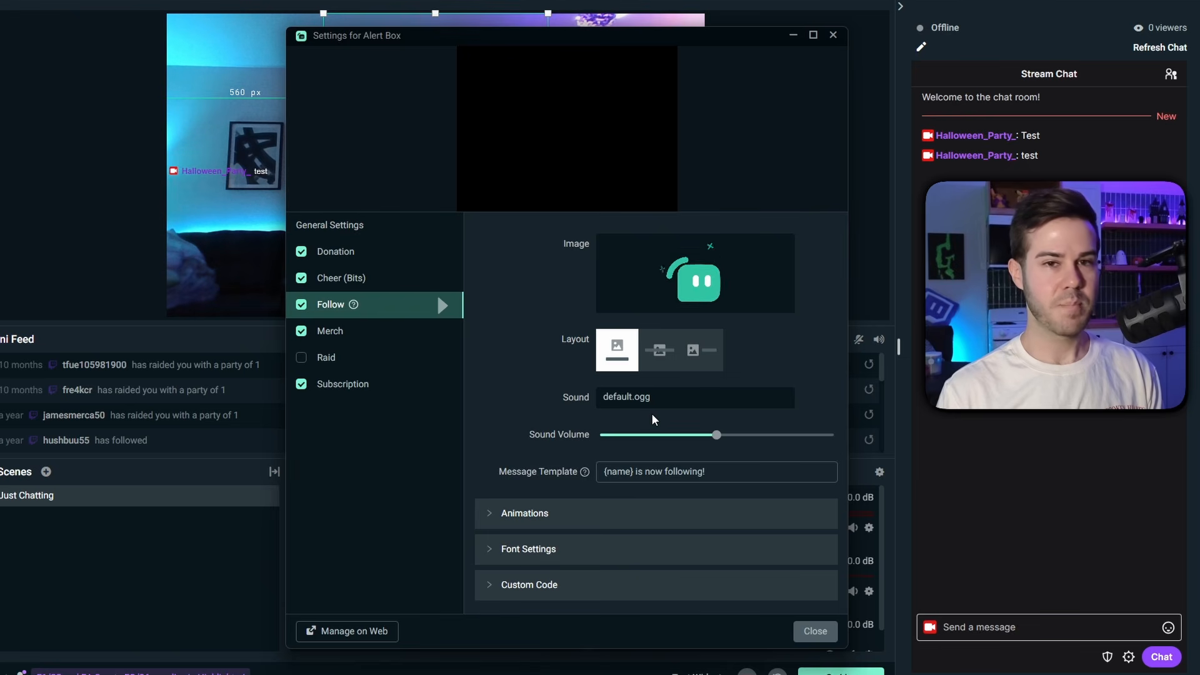
pyautogui.click(815, 631)
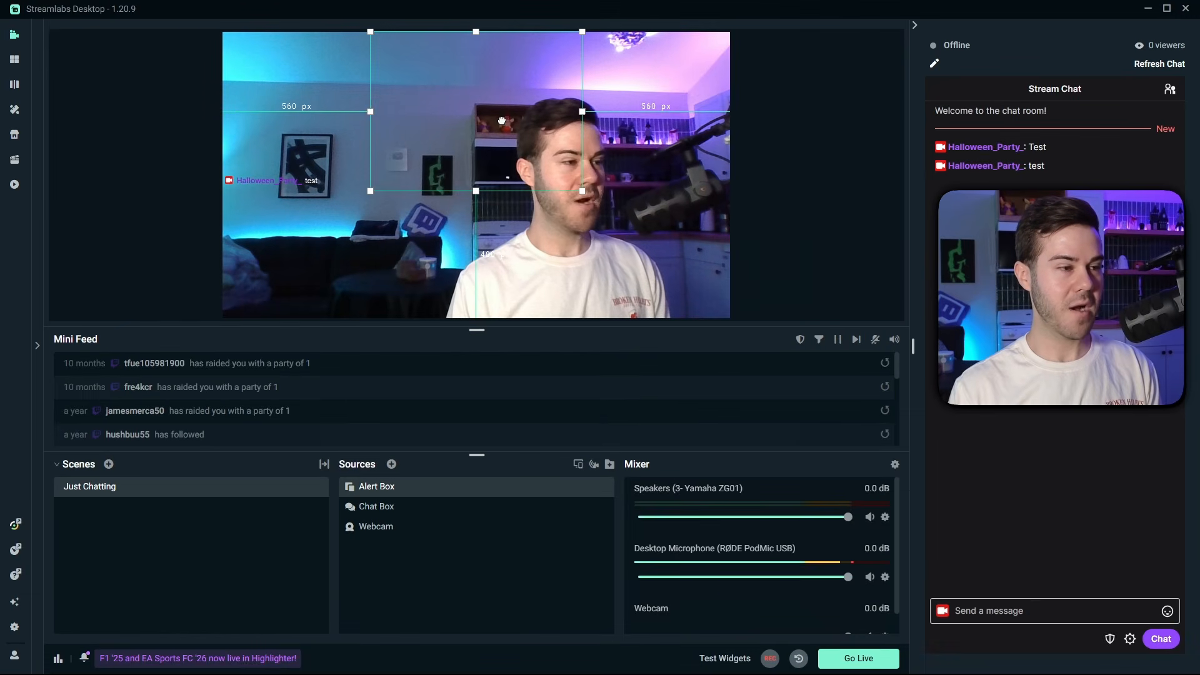
# Move the alert box to about 200 px below the canvas's top edge and show the test widget options
pyautogui.moveTo(502, 120); pyautogui.dragTo(499, 173)
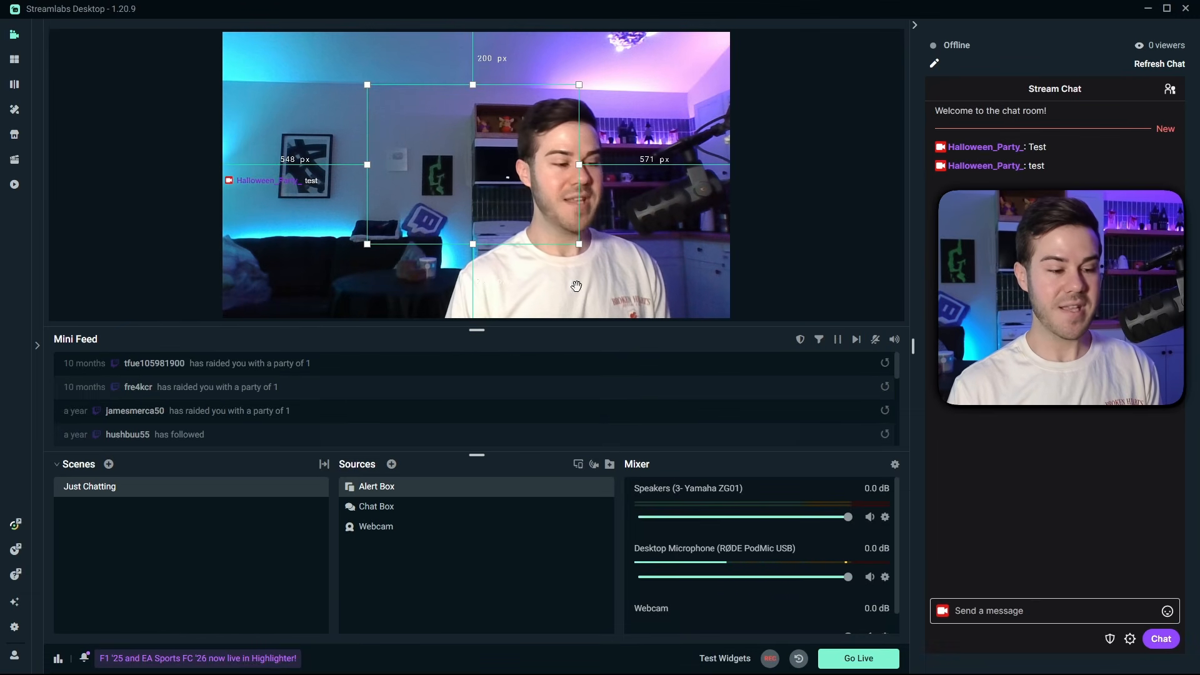
pyautogui.click(725, 659)
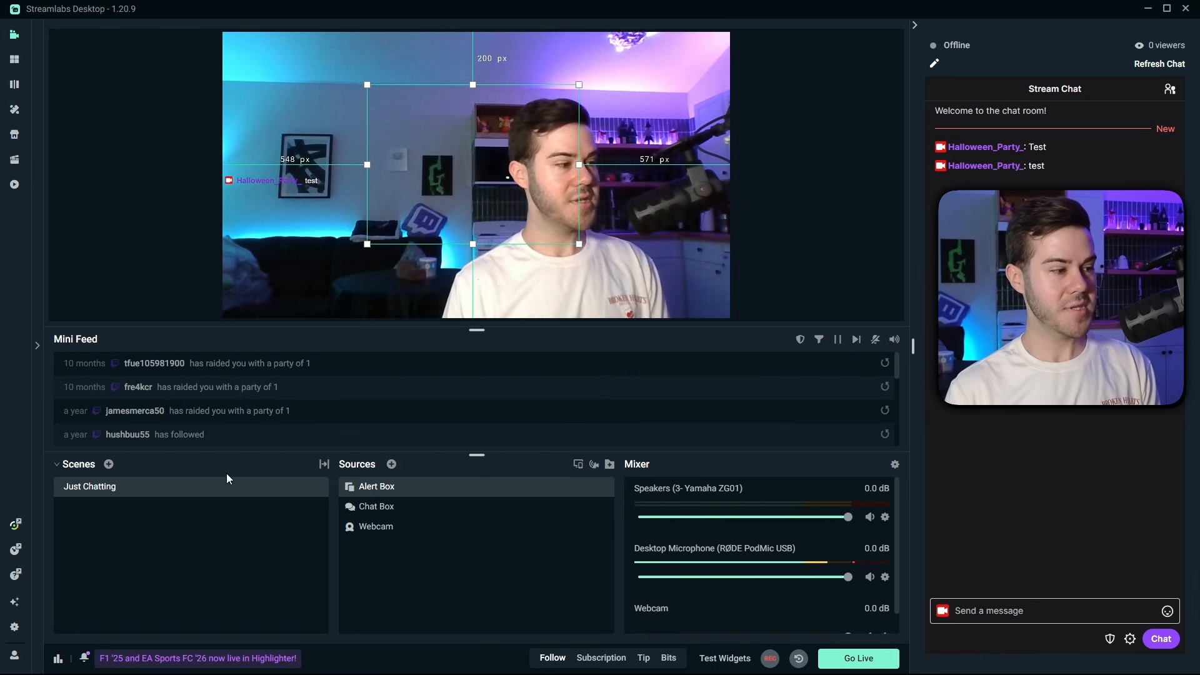
# Create a new scene named Gameplay
pyautogui.click(109, 463)
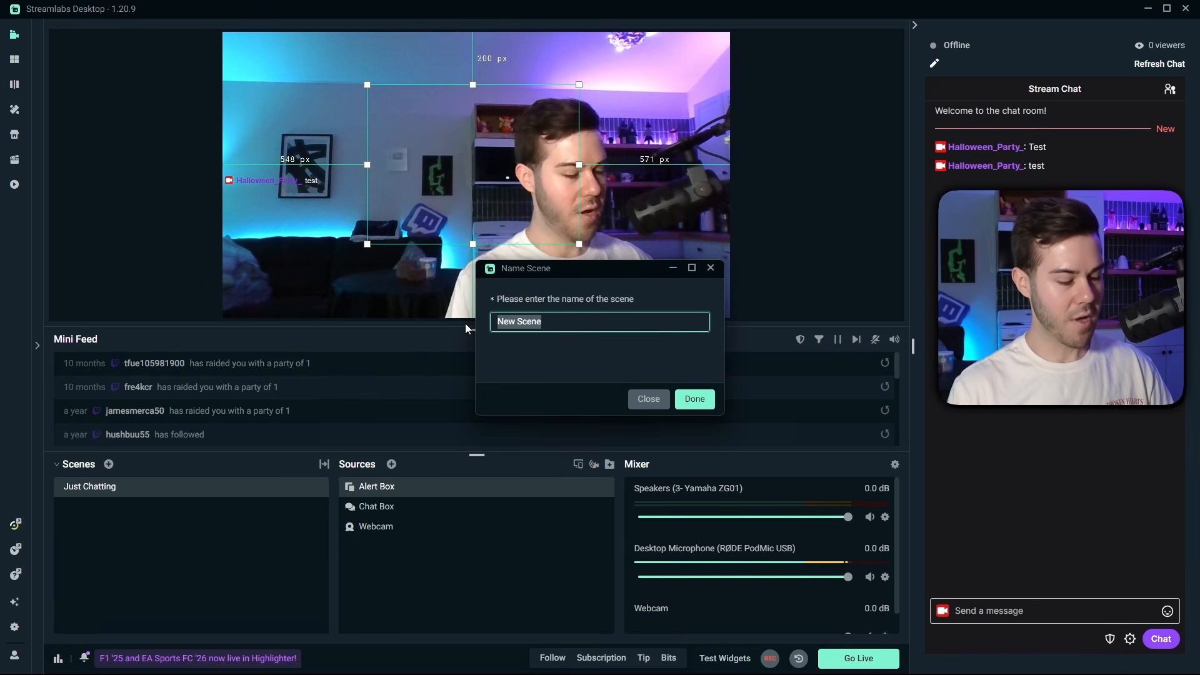
pyautogui.write('Gameplay')
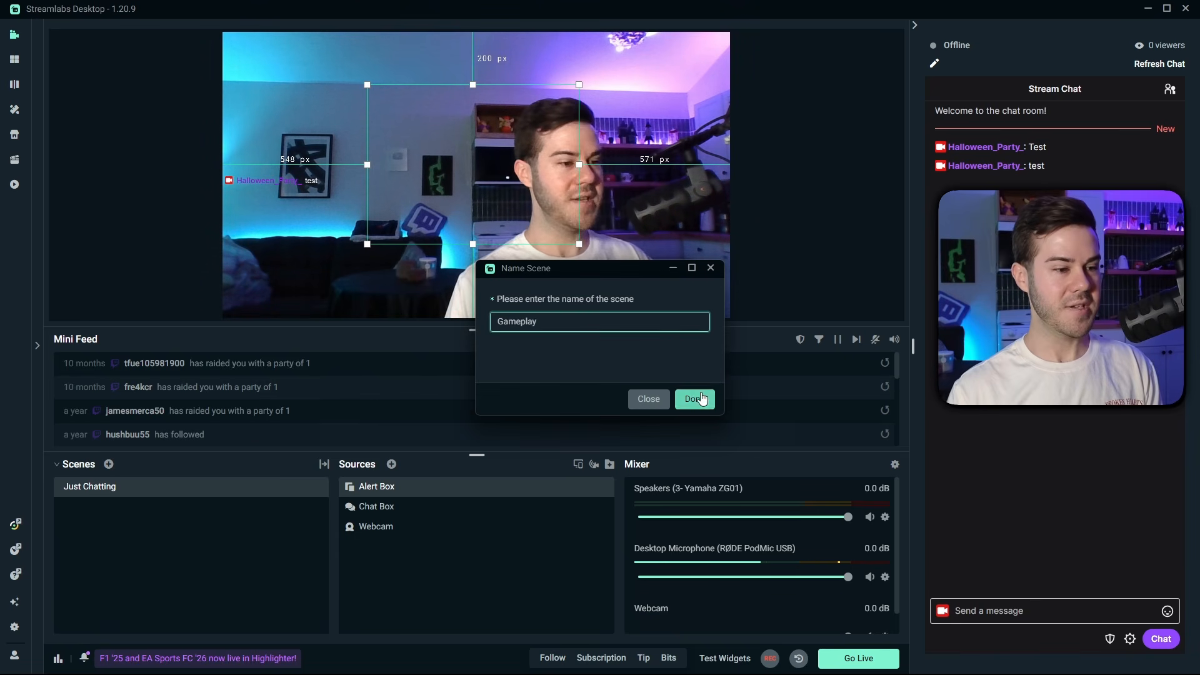
pyautogui.click(695, 399)
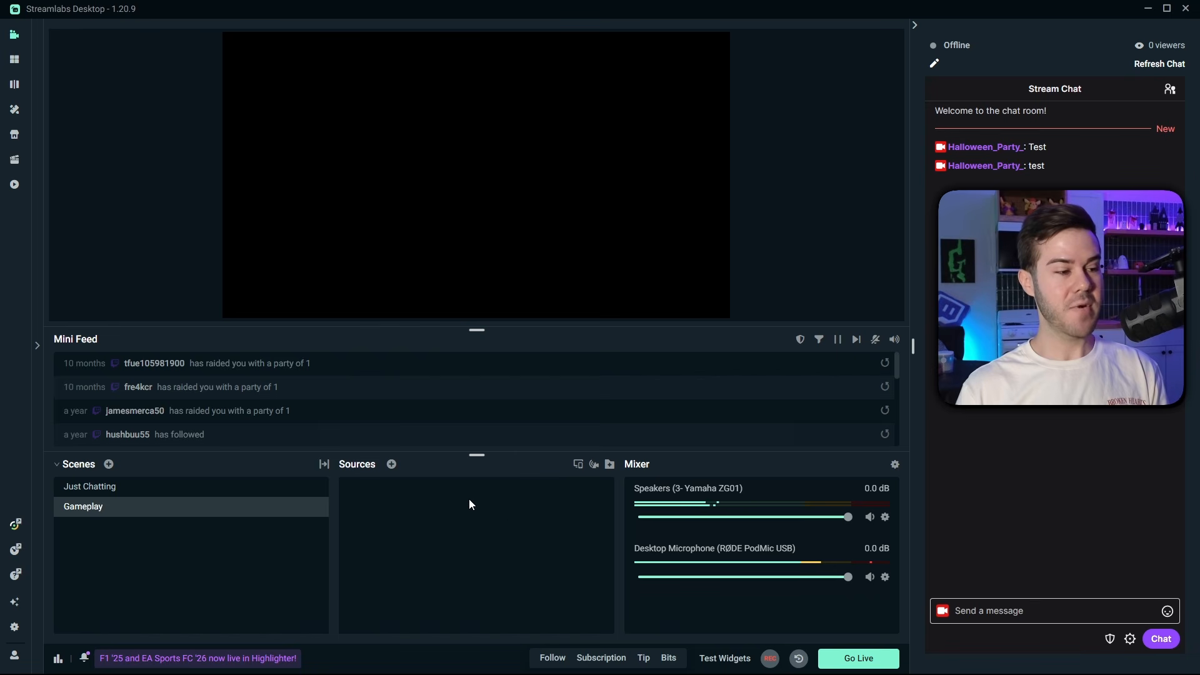
# Add a Game Capture source with its default name to the Gameplay scene
pyautogui.click(392, 466)
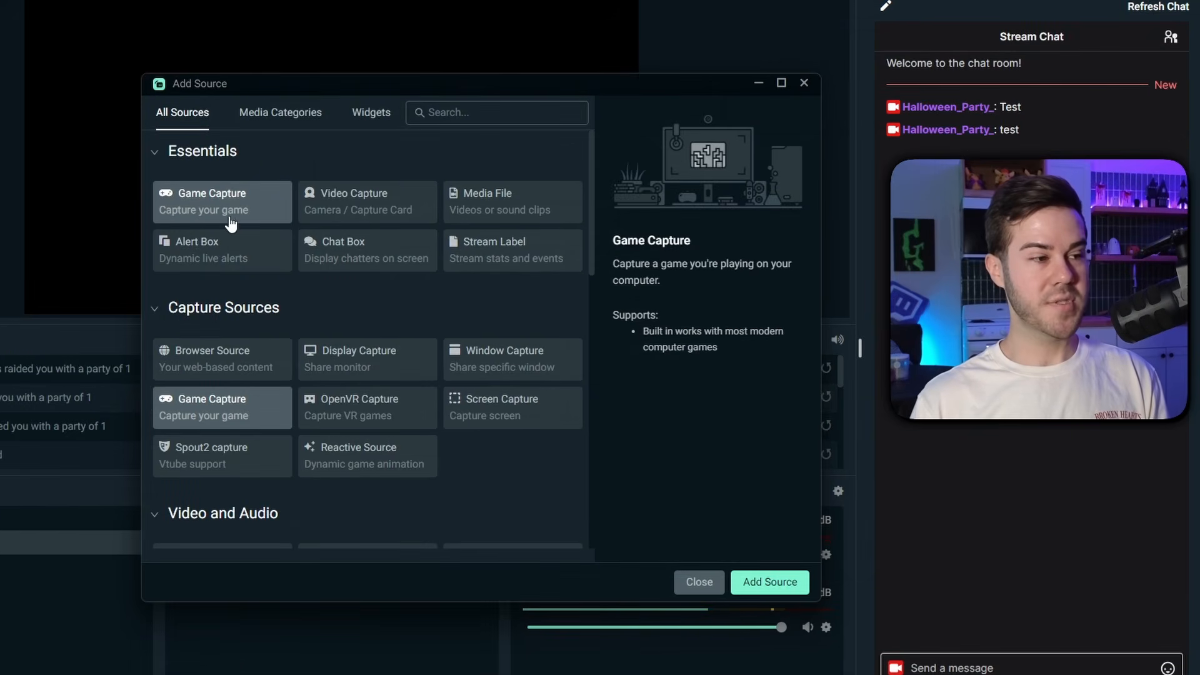
pyautogui.click(770, 582)
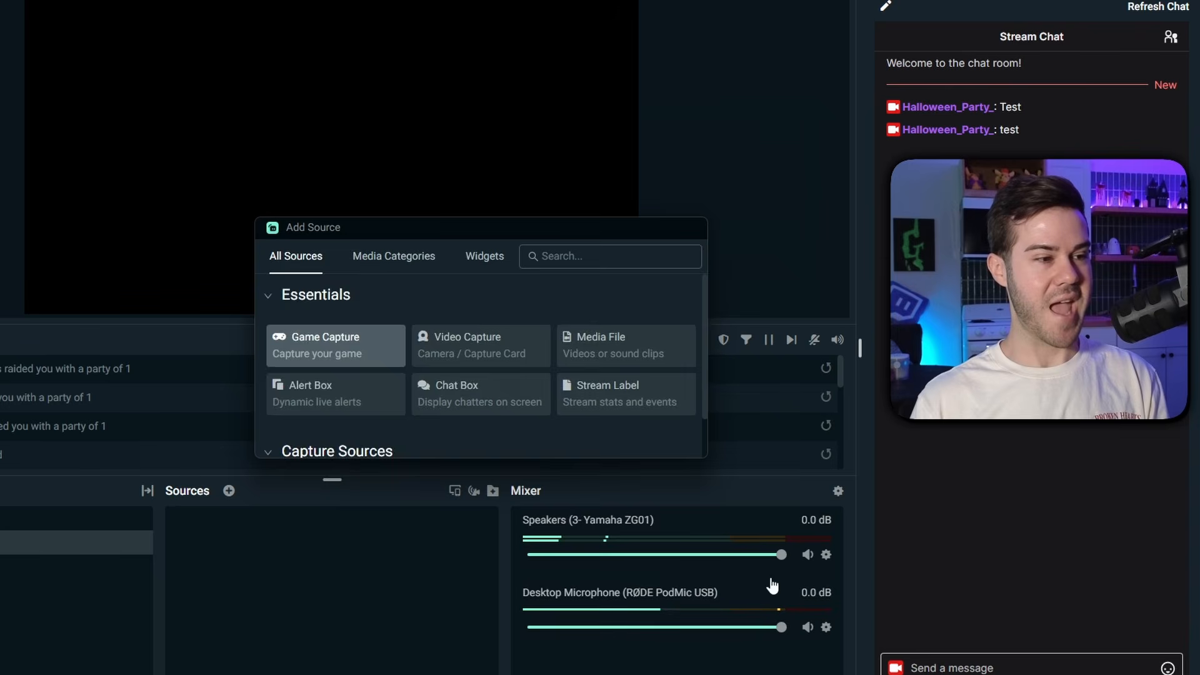
pyautogui.click(663, 438)
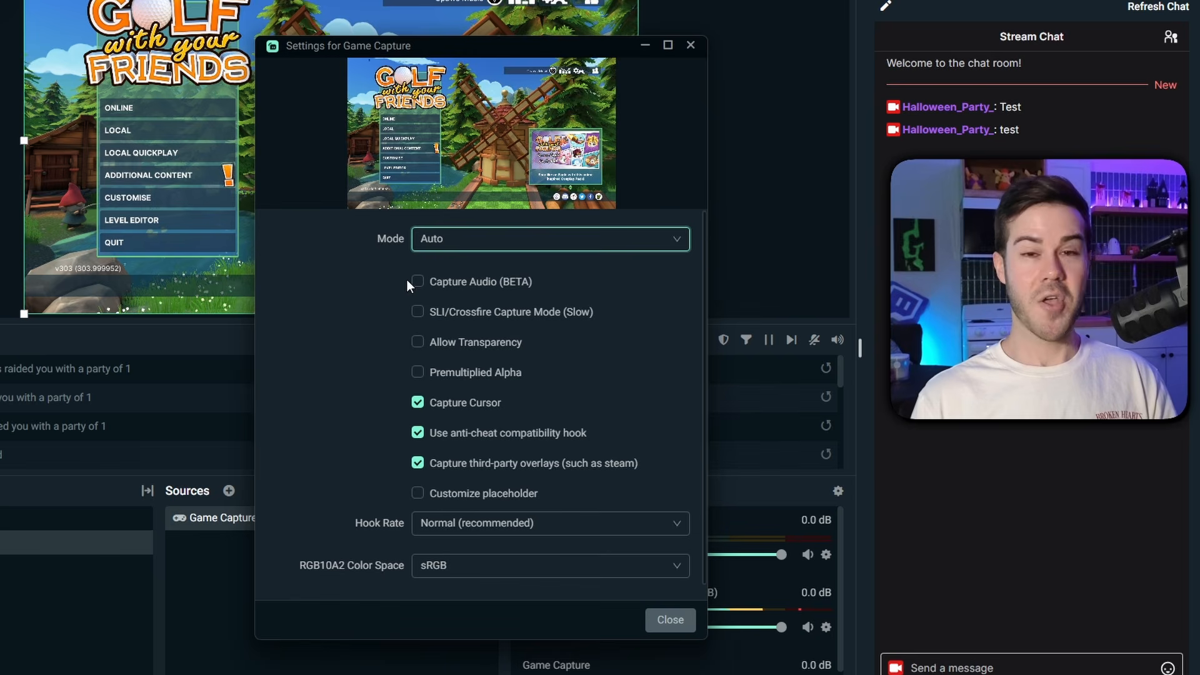
# Try the Capture specific window mode for the game capture, view its window list, and return the mode to Auto
pyautogui.click(8, 187)
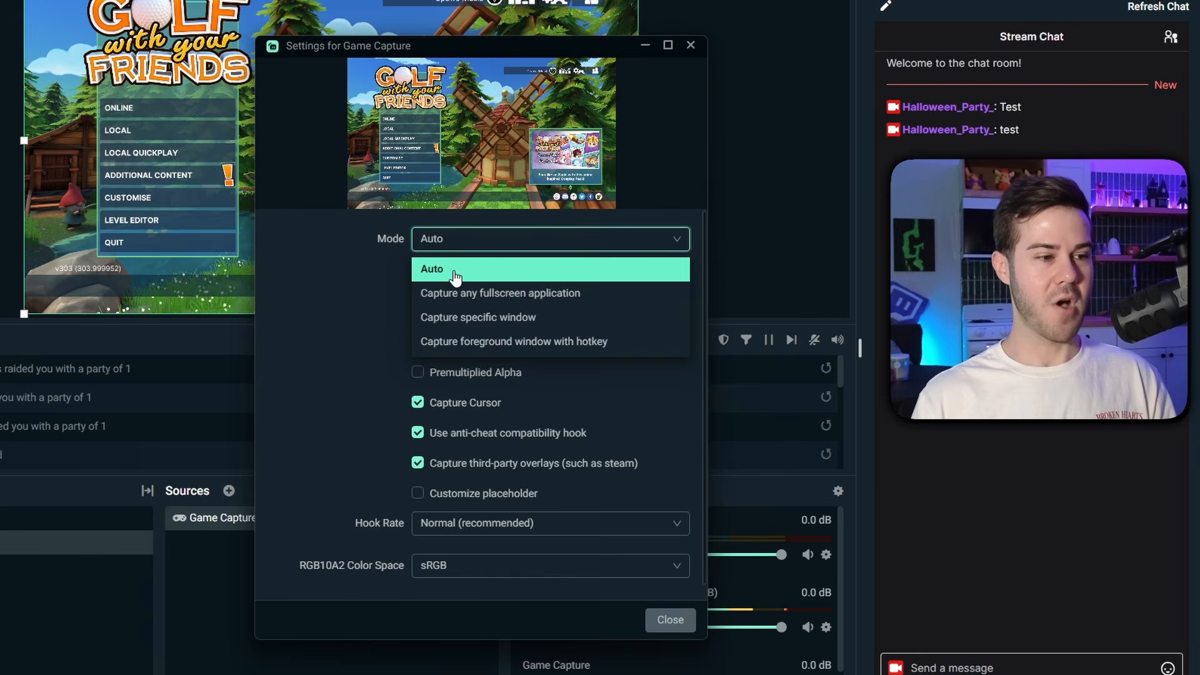
pyautogui.click(485, 317)
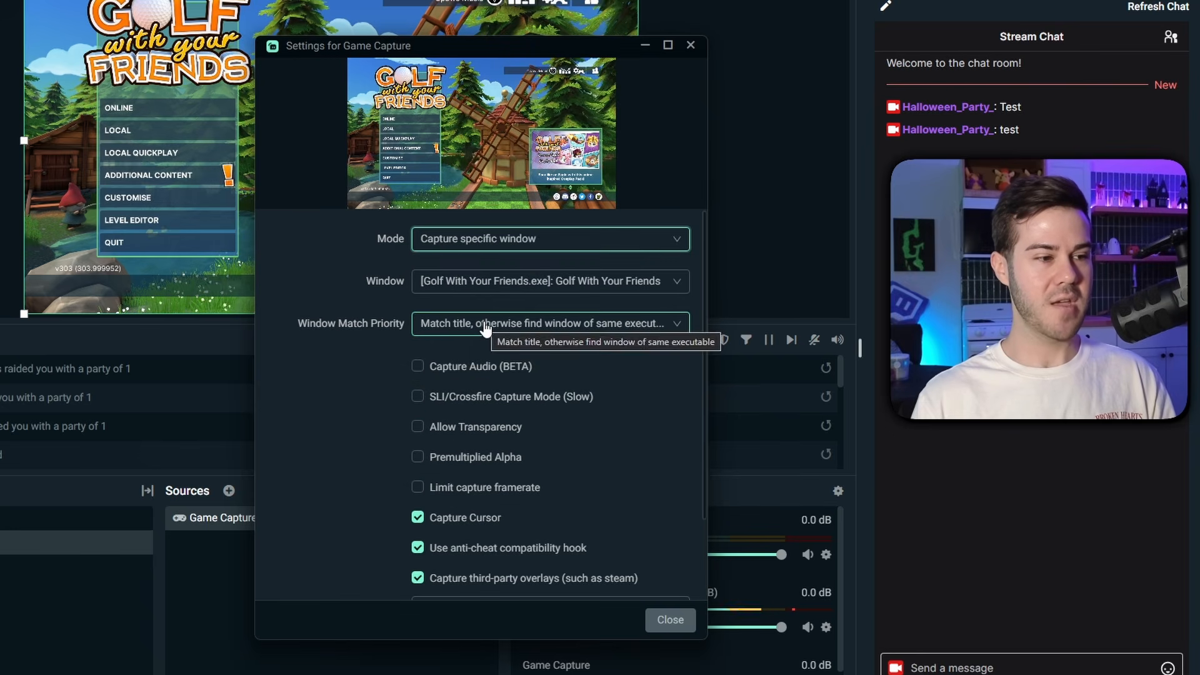
pyautogui.click(478, 281)
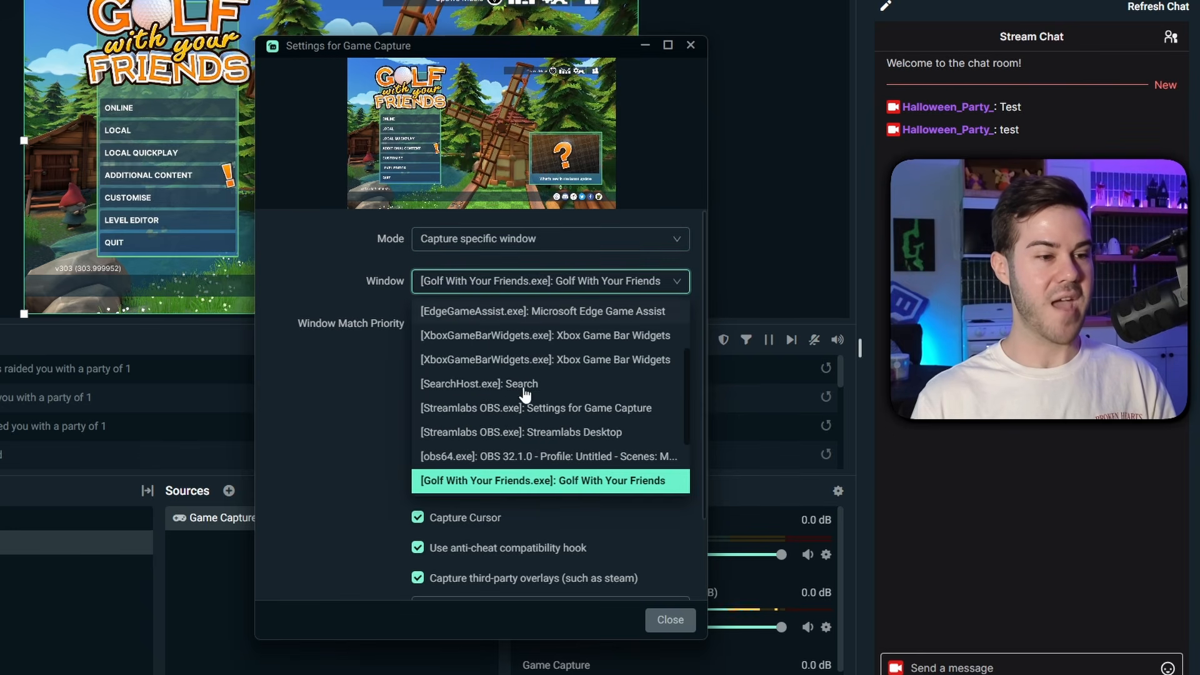
pyautogui.click(461, 255)
pyautogui.click(454, 268)
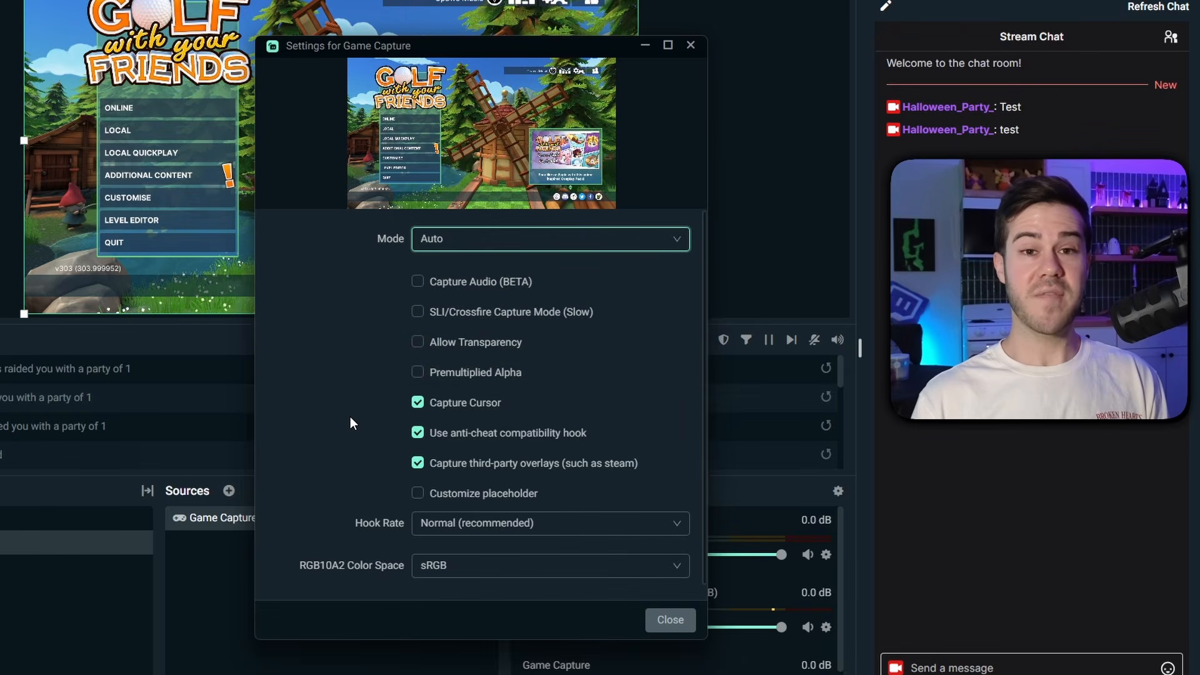
pyautogui.click(670, 621)
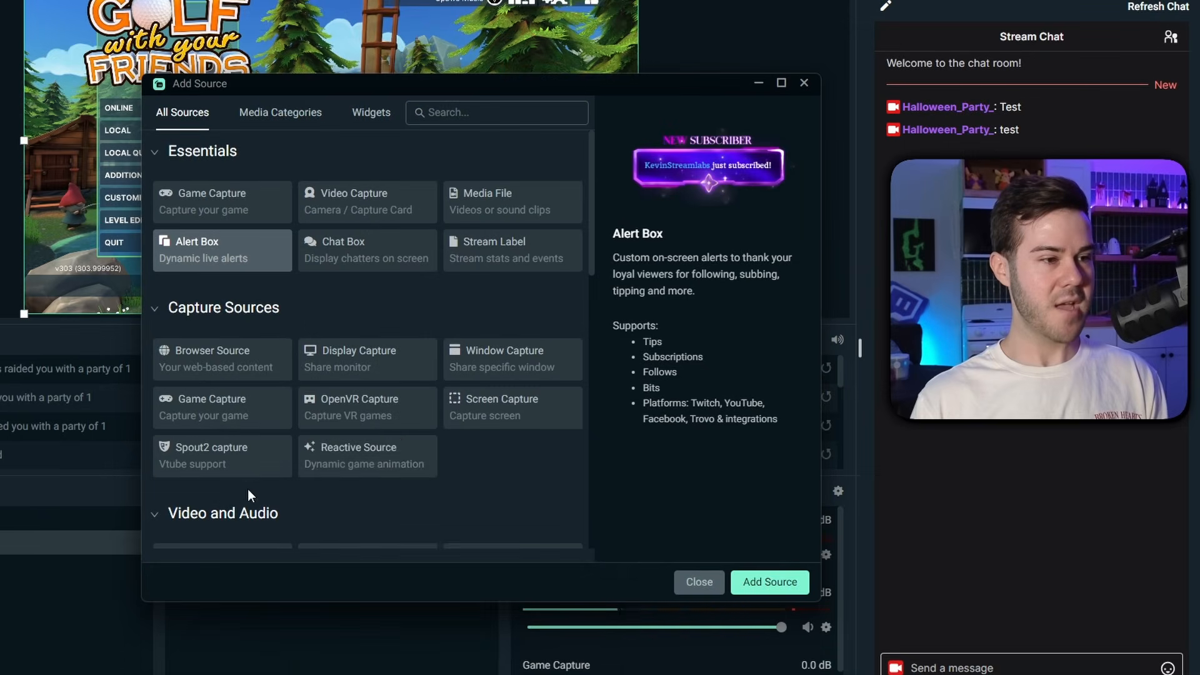
# Add the existing Webcam video capture source to the Gameplay scene
pyautogui.click(385, 215)
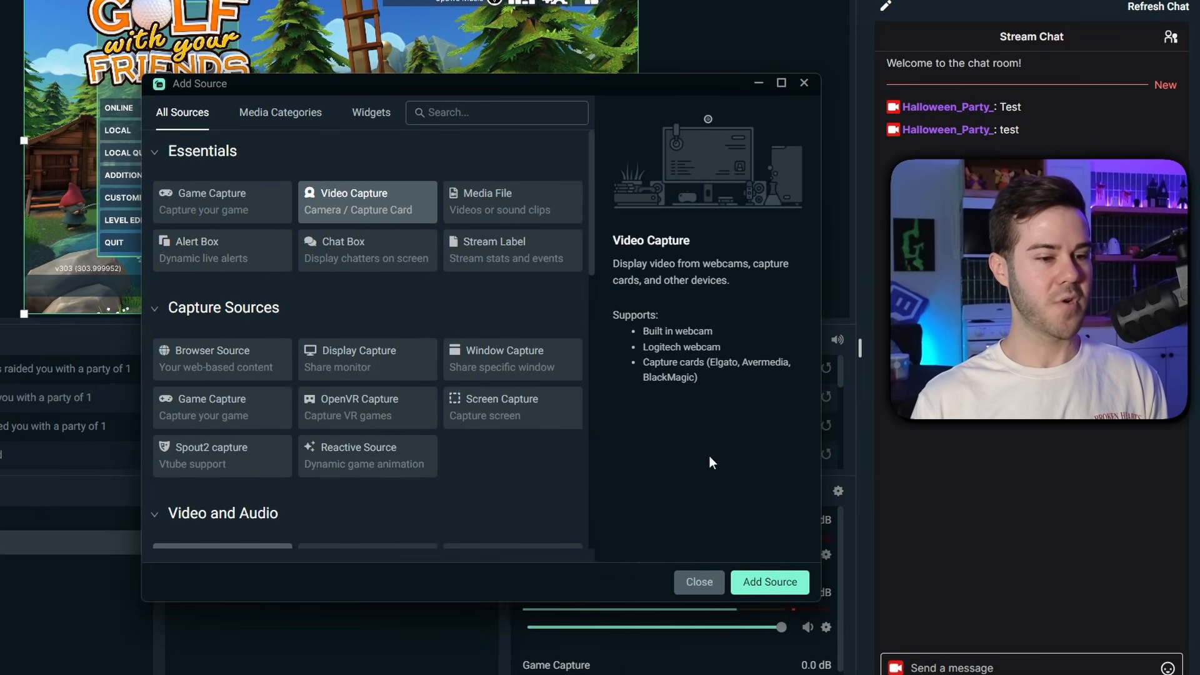
pyautogui.click(764, 580)
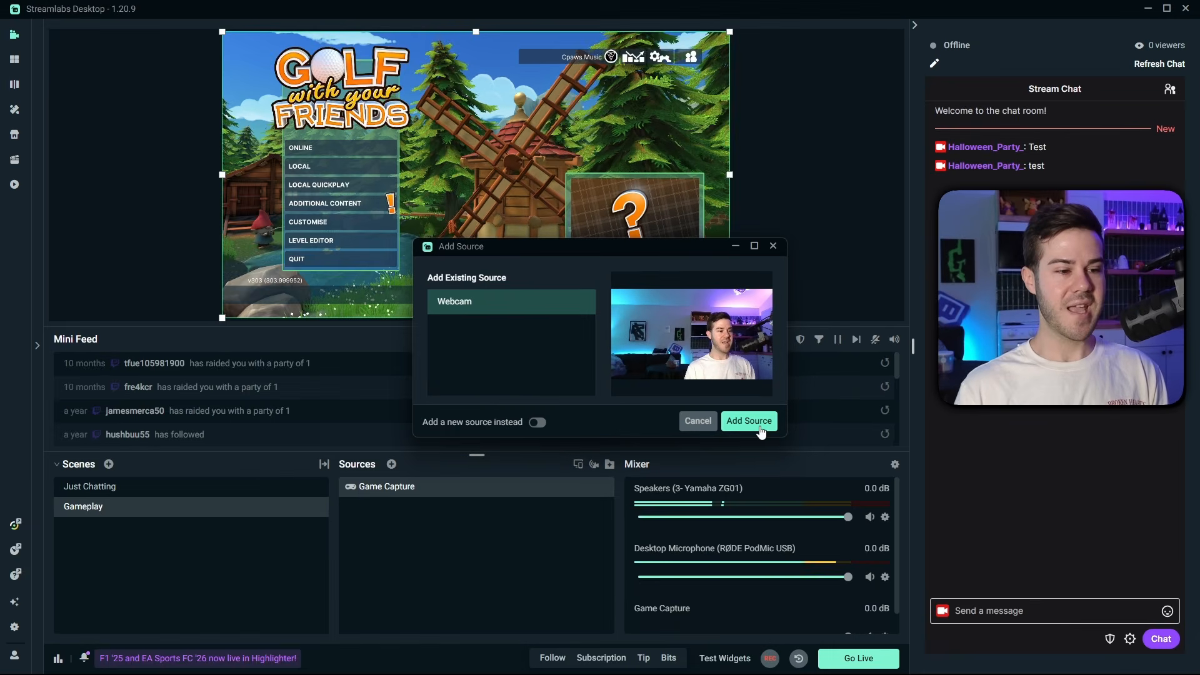
pyautogui.click(662, 438)
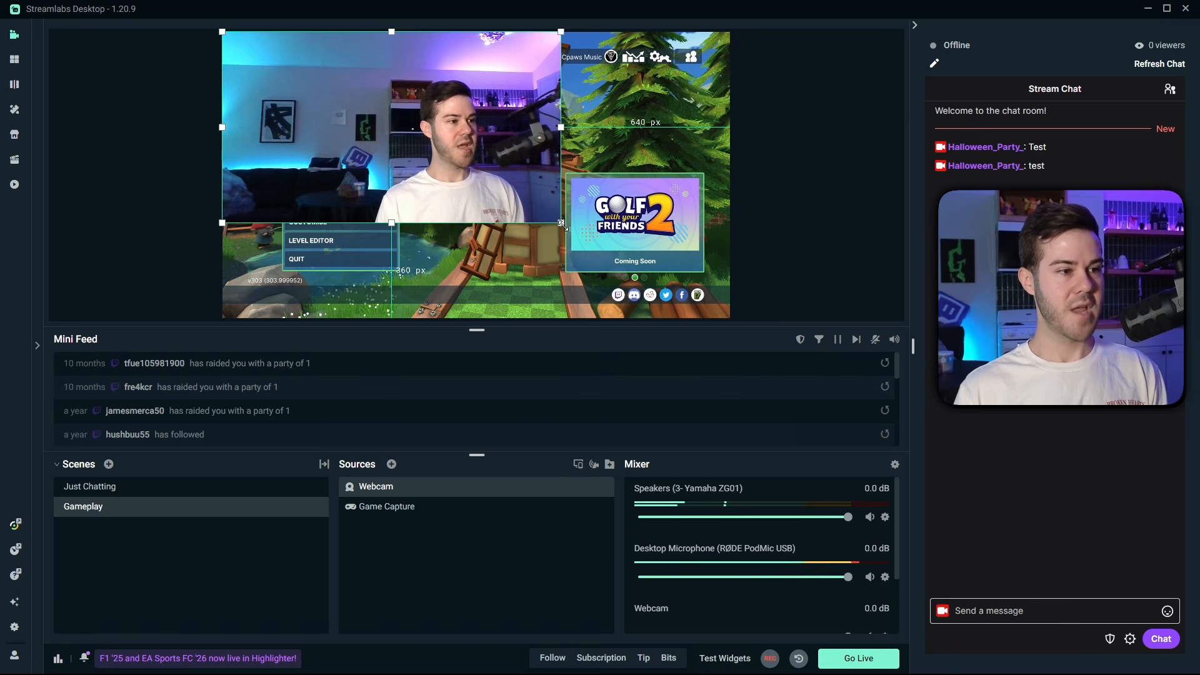
# Shrink the webcam to less than a third of the canvas width and place it in the canvas's upper-right area
pyautogui.moveTo(561, 224); pyautogui.dragTo(355, 116)
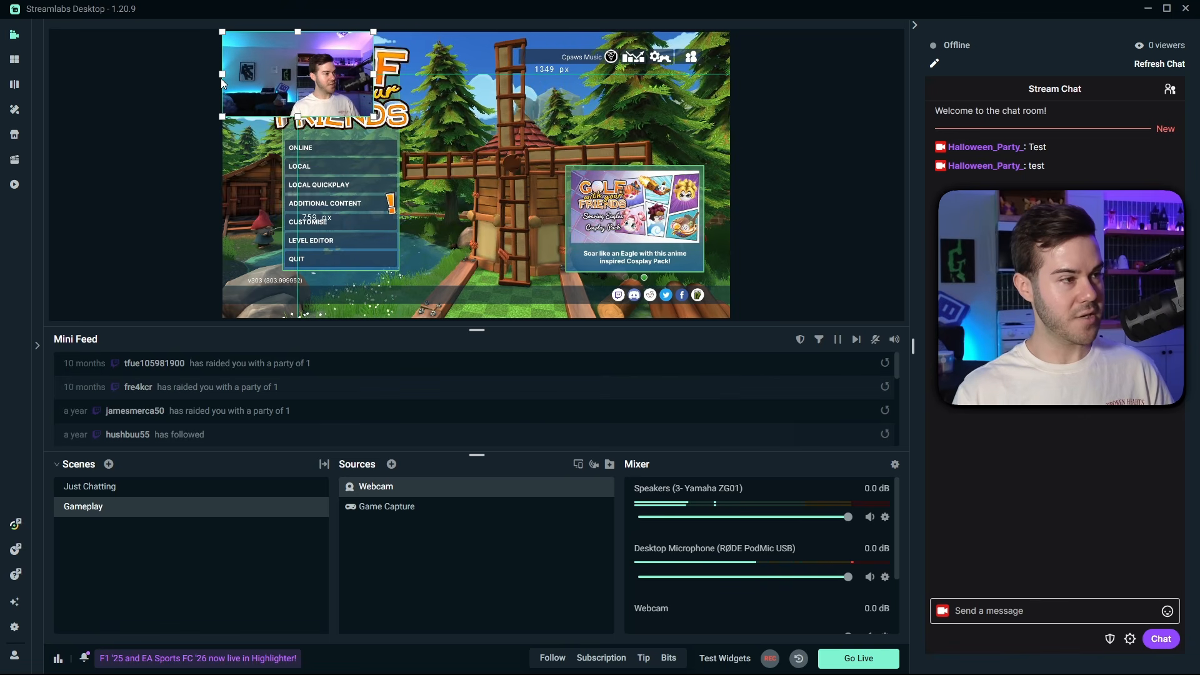
pyautogui.moveTo(227, 75); pyautogui.dragTo(269, 74)
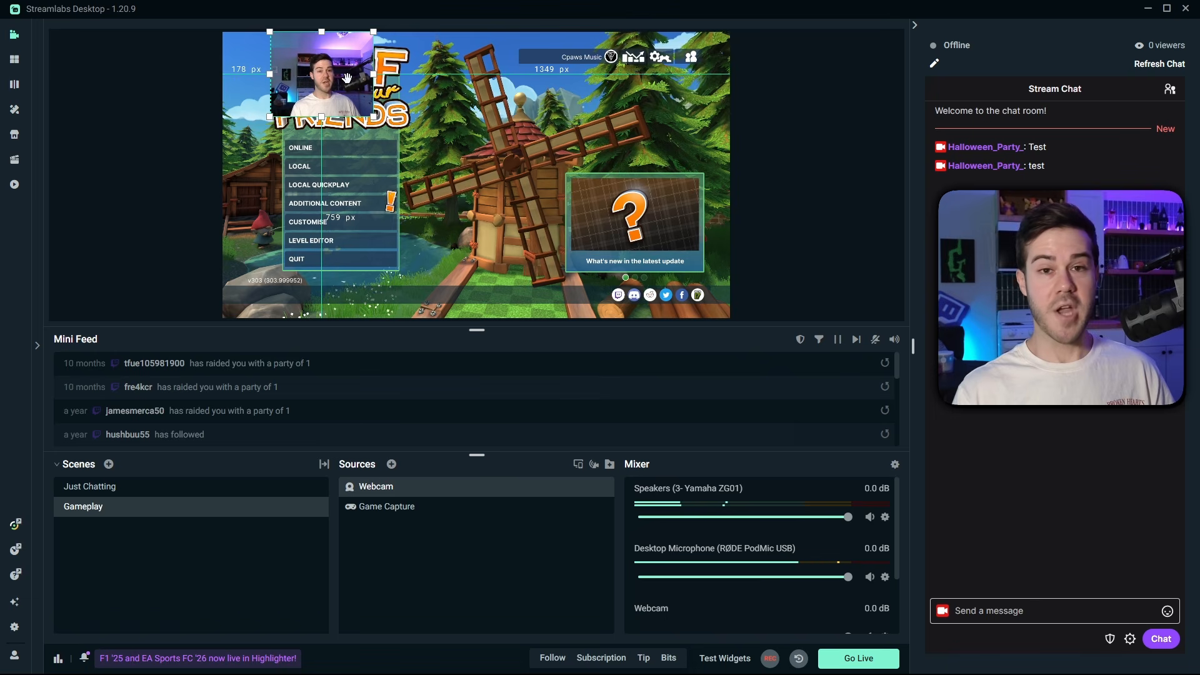
pyautogui.hotkey('ctrl', 'z')
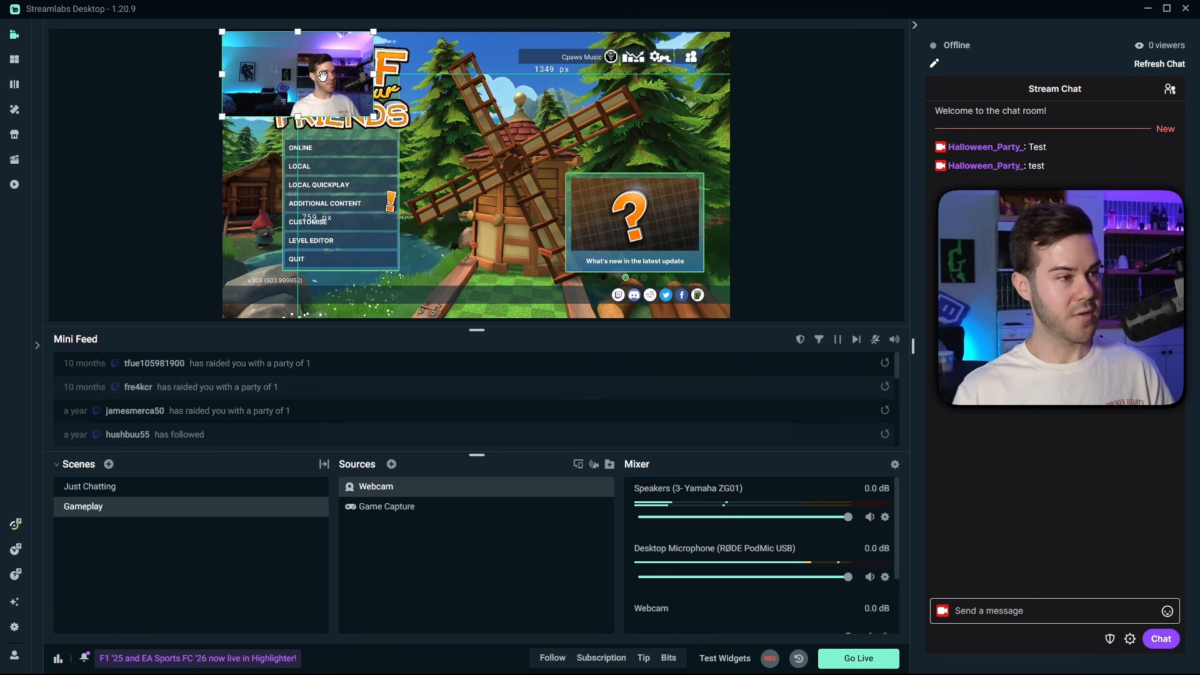
pyautogui.moveTo(325, 76); pyautogui.dragTo(490, 110)
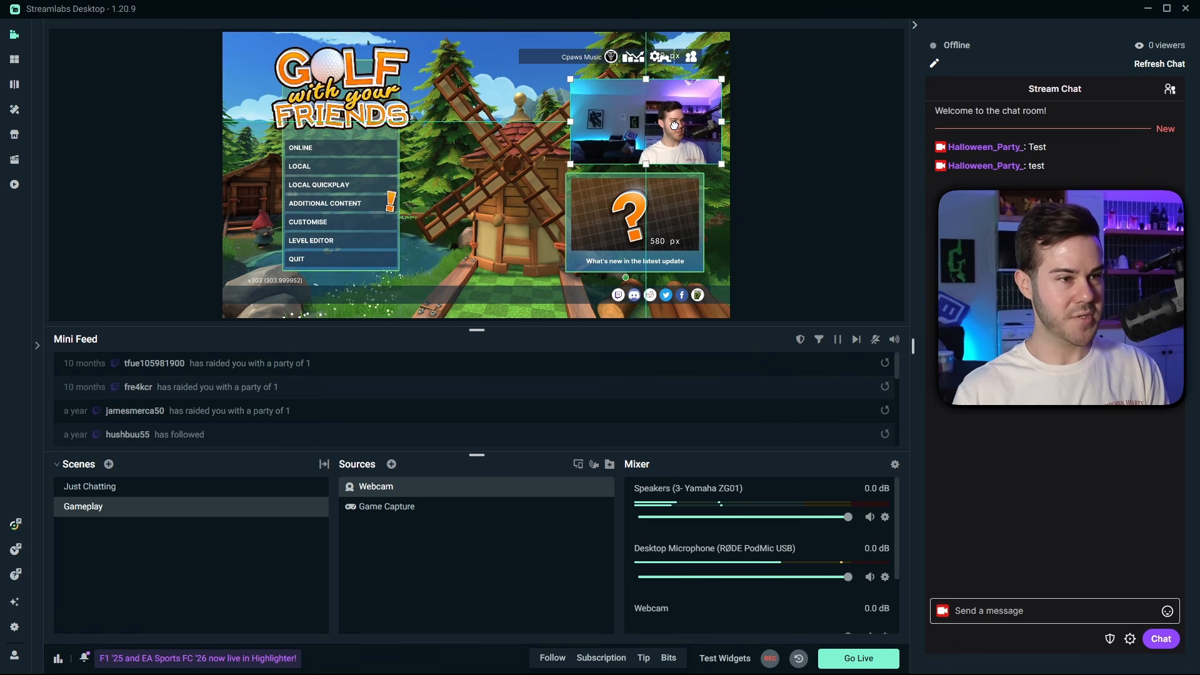
pyautogui.moveTo(672, 121); pyautogui.dragTo(669, 119)
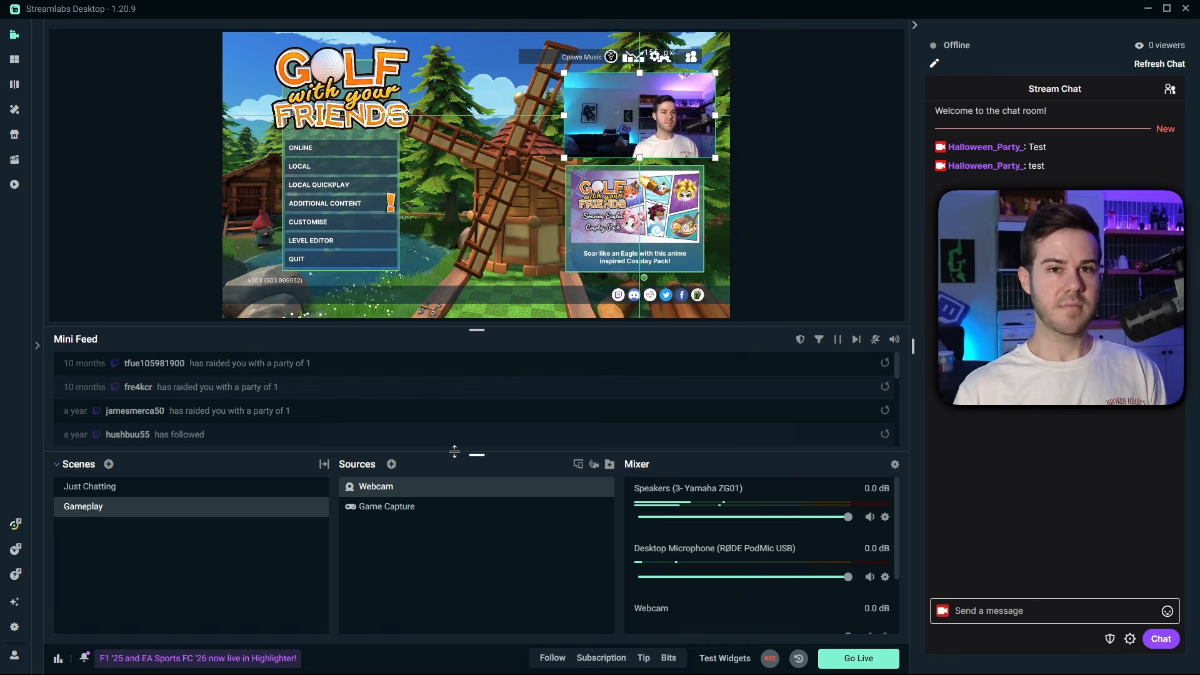
# Add the existing Chat Box source to the Gameplay scene
pyautogui.click(392, 464)
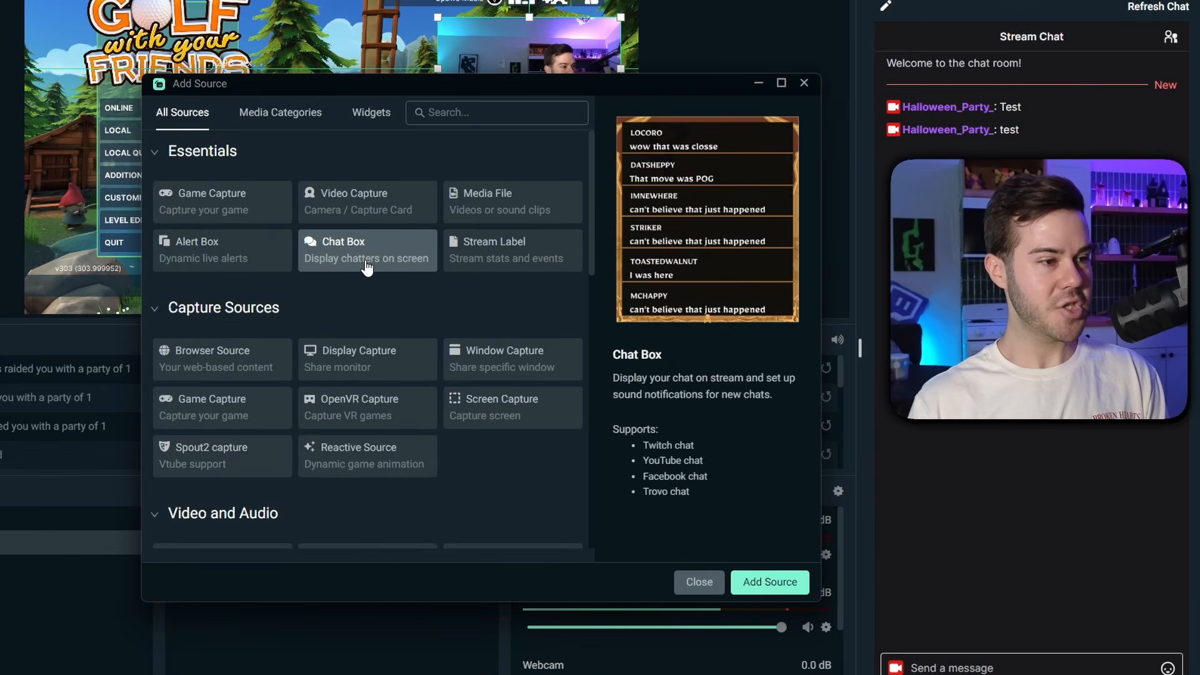
pyautogui.click(775, 579)
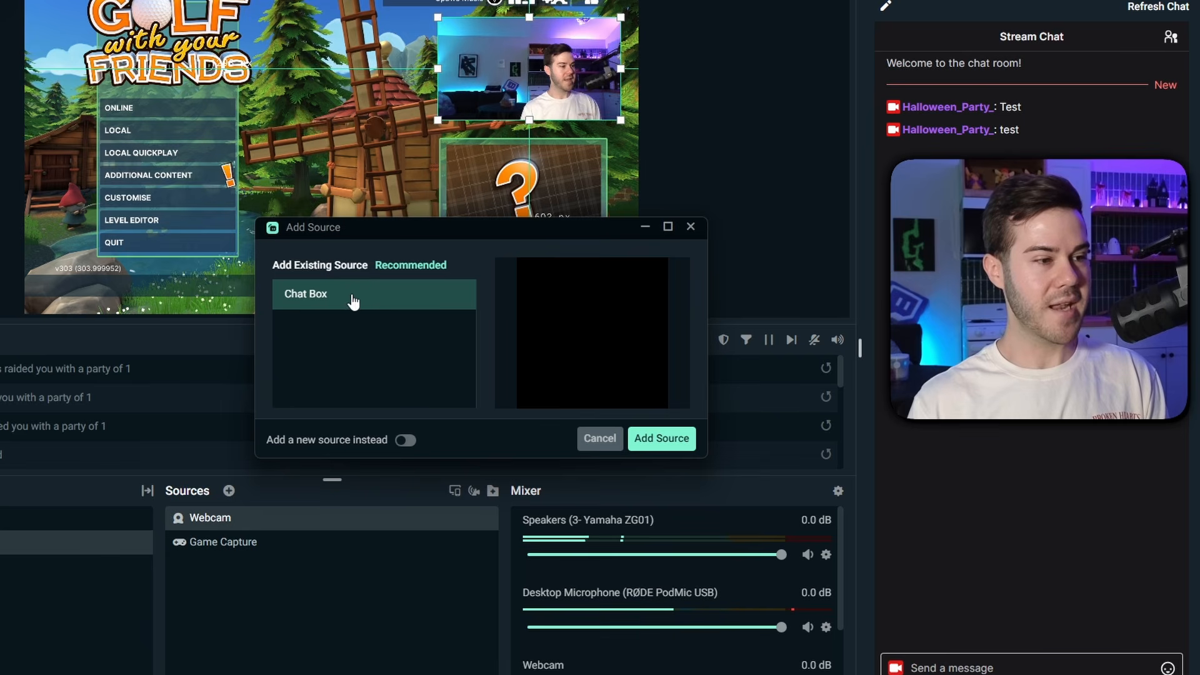
pyautogui.click(661, 439)
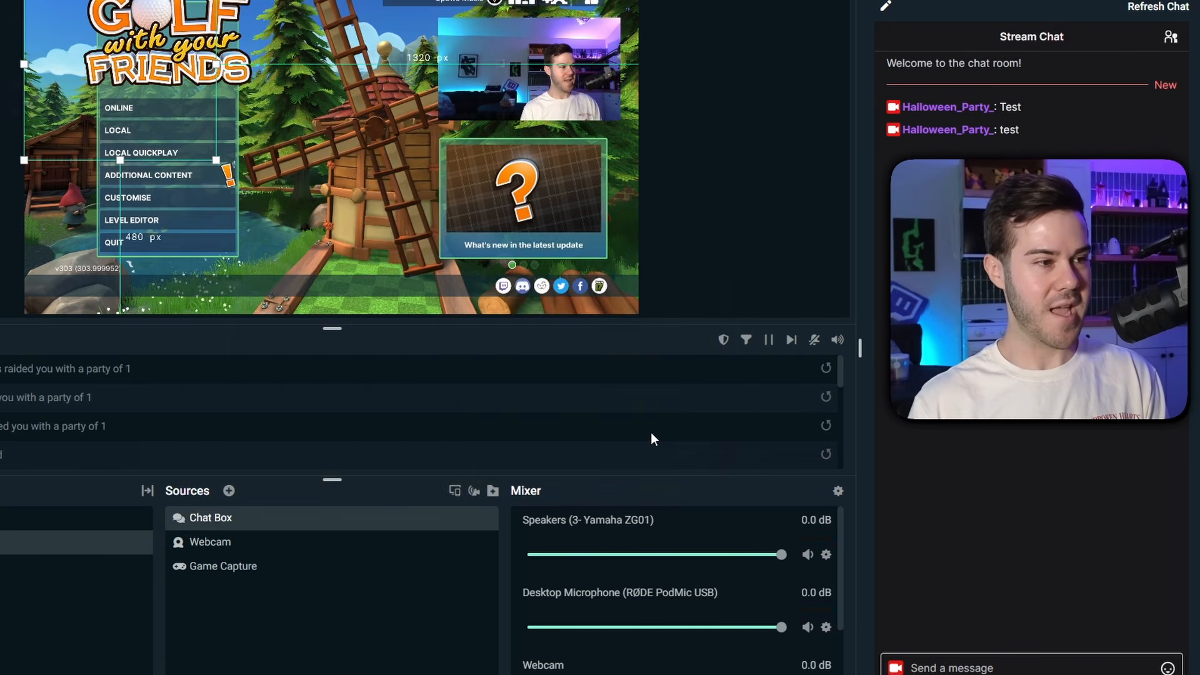
pyautogui.moveTo(311, 155); pyautogui.dragTo(307, 196)
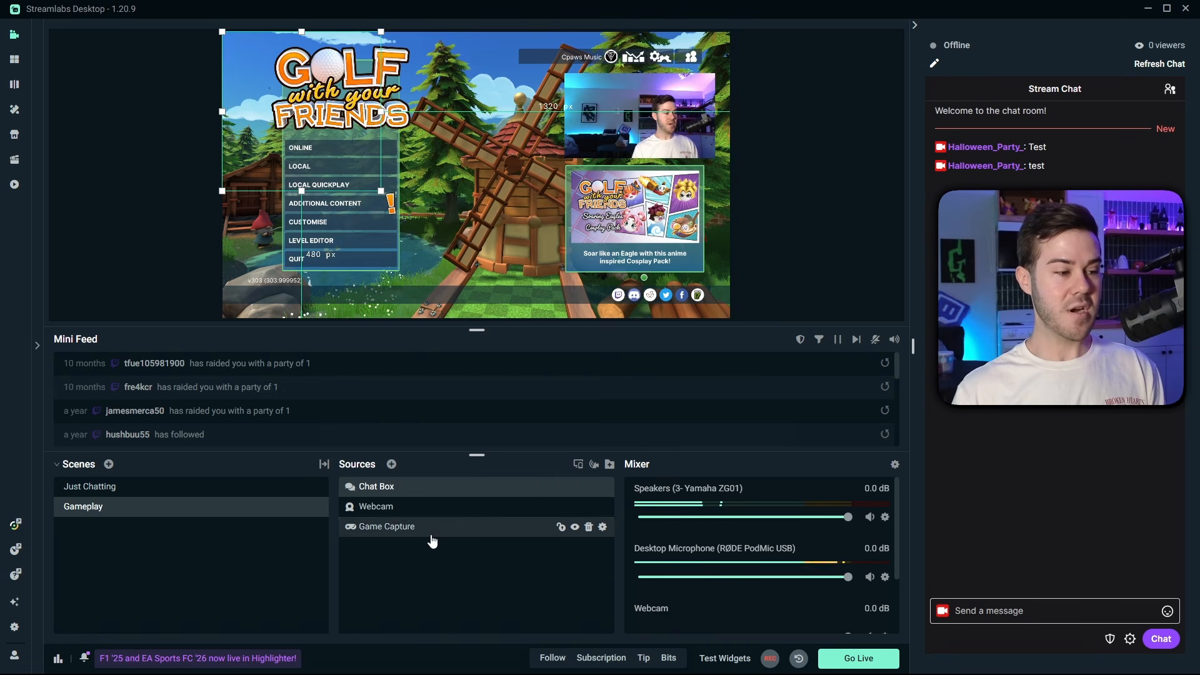
# Move Game Capture to the top of the source order, and return it beneath Chat Box and Webcam
pyautogui.click(407, 529)
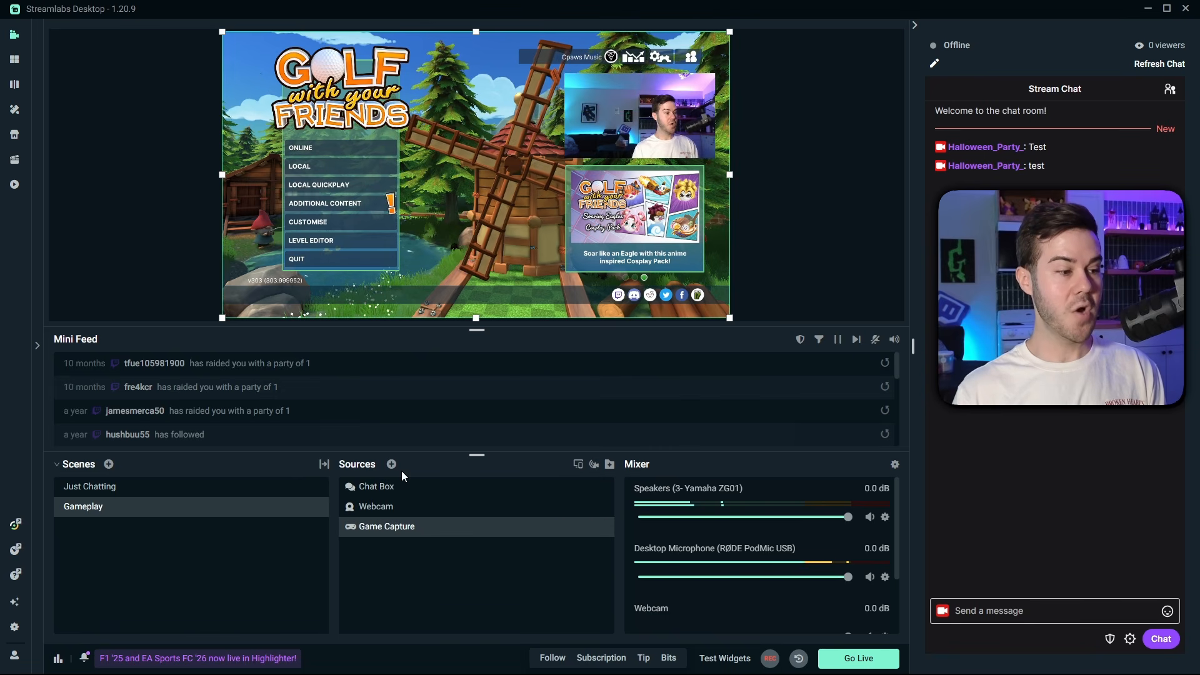
pyautogui.moveTo(428, 523); pyautogui.dragTo(426, 485)
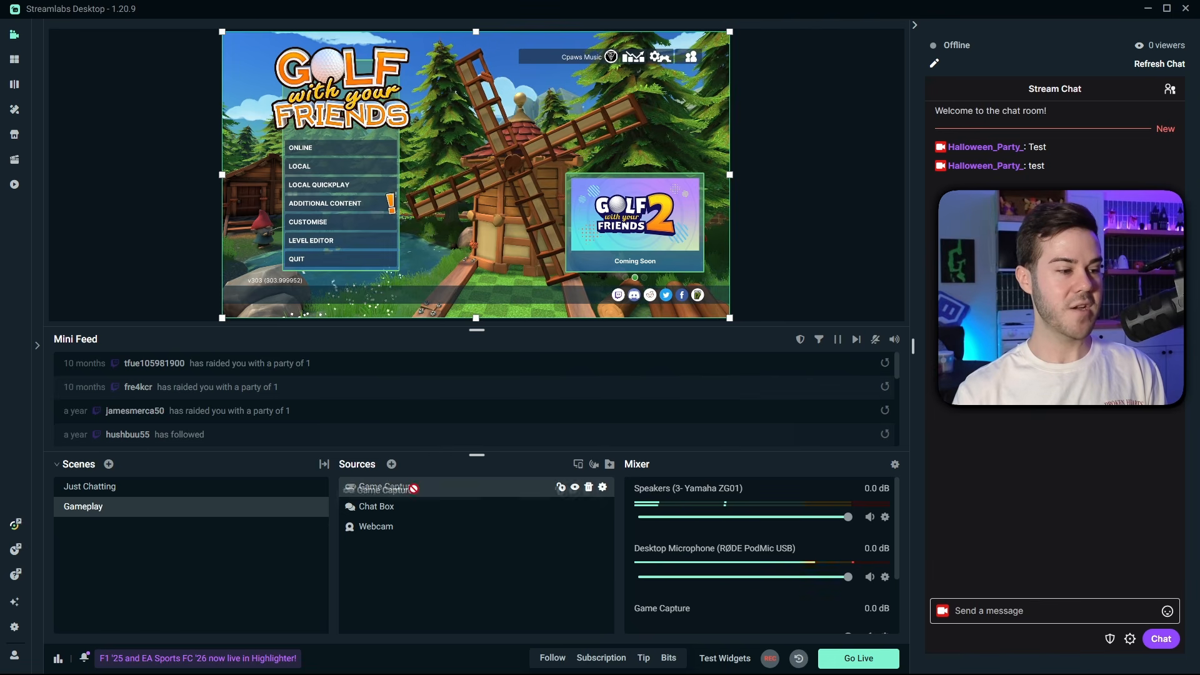
pyautogui.moveTo(413, 488); pyautogui.dragTo(410, 529)
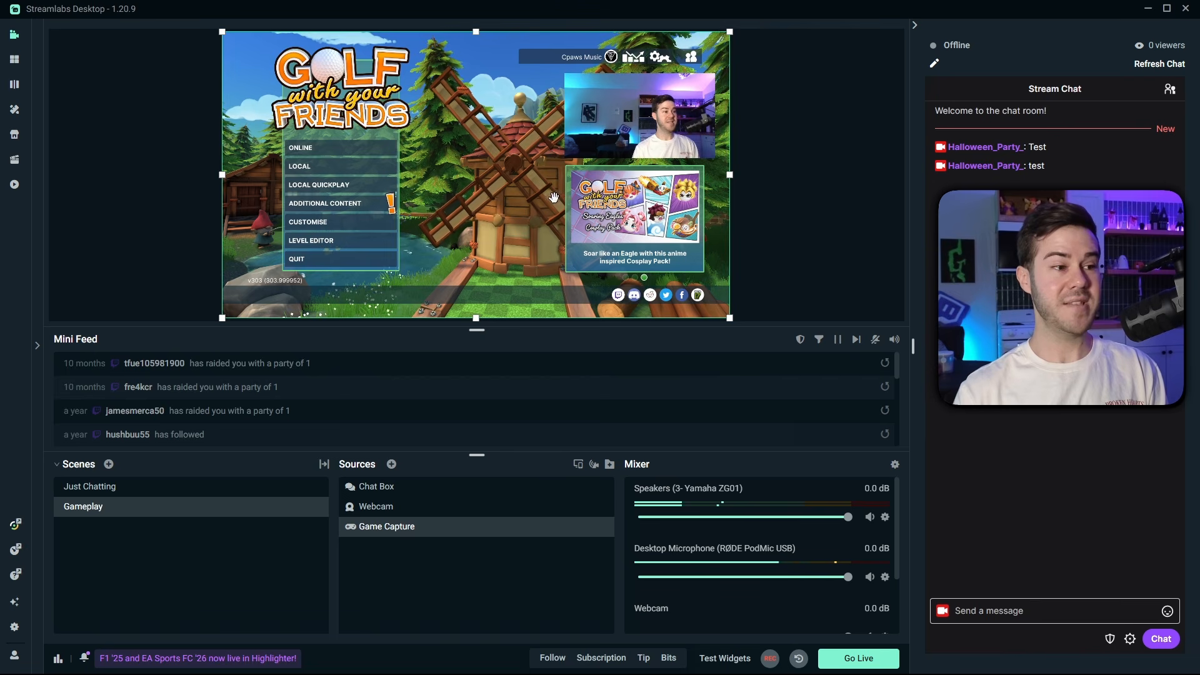
pyautogui.click(421, 491)
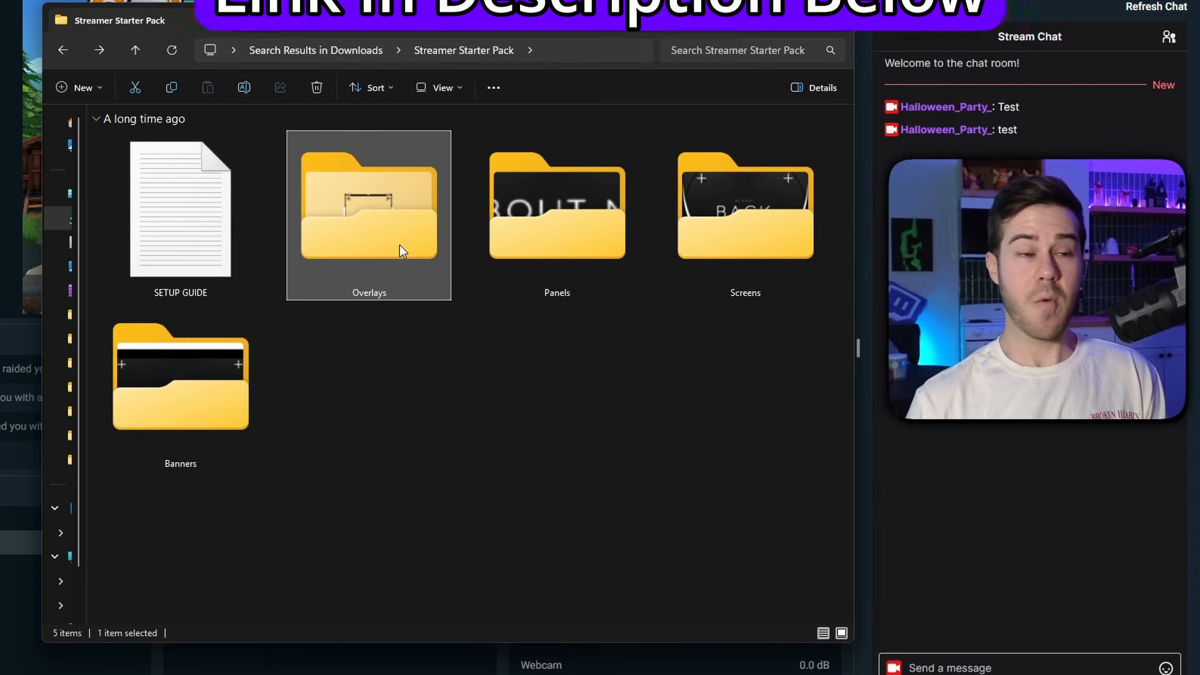
# Switch to File Explorer and look through the Overlays, Panels and Banners folders of the Streamer Starter Pack
pyautogui.doubleClick(375, 225)
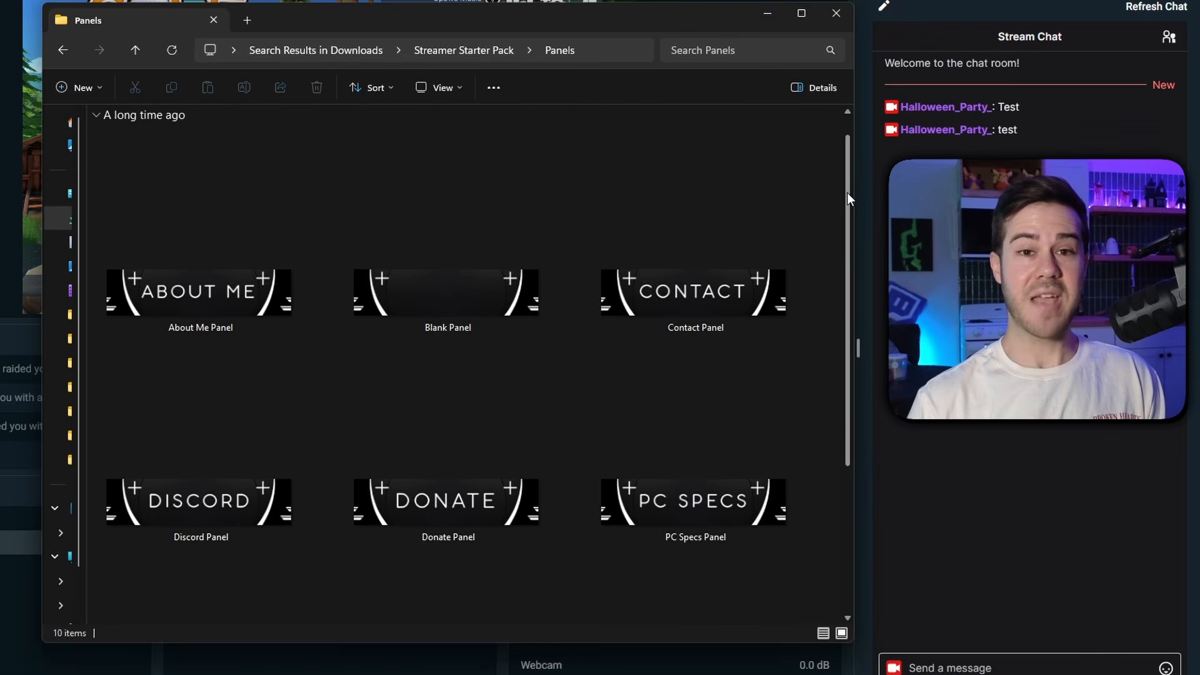
pyautogui.moveTo(846, 193); pyautogui.dragTo(846, 482)
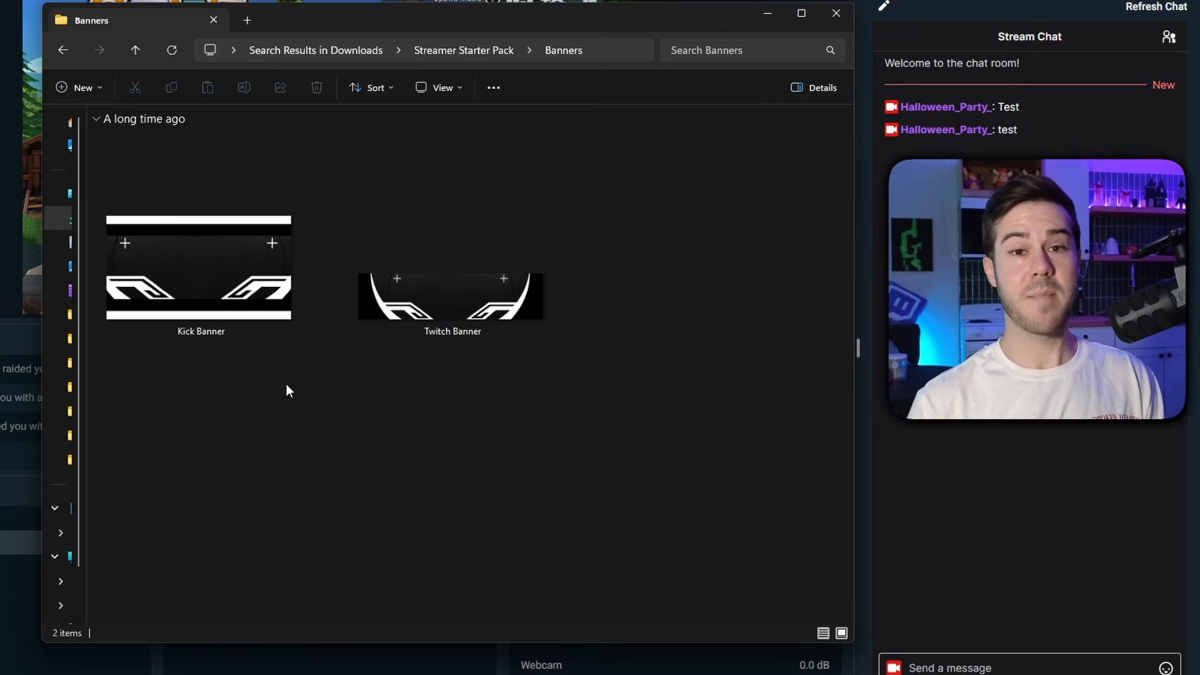
pyautogui.hotkey('alt', 'Left')
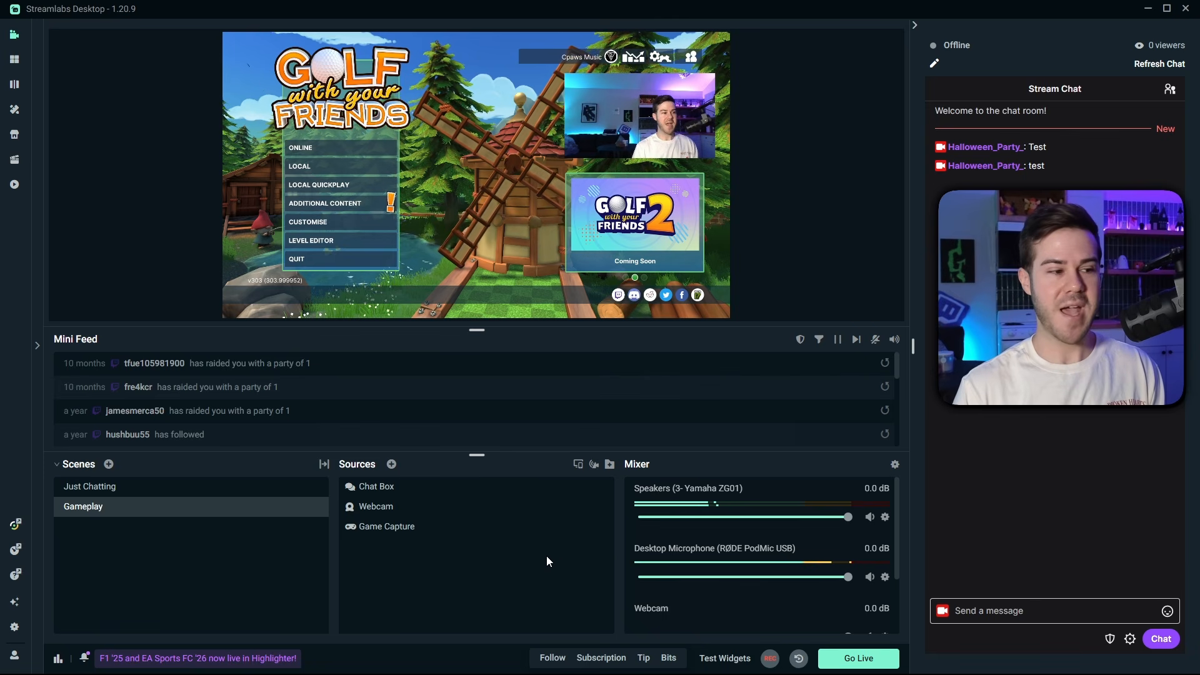
# Add an Image source named "Webcam Overlay" to the Gameplay scene
pyautogui.click(392, 464)
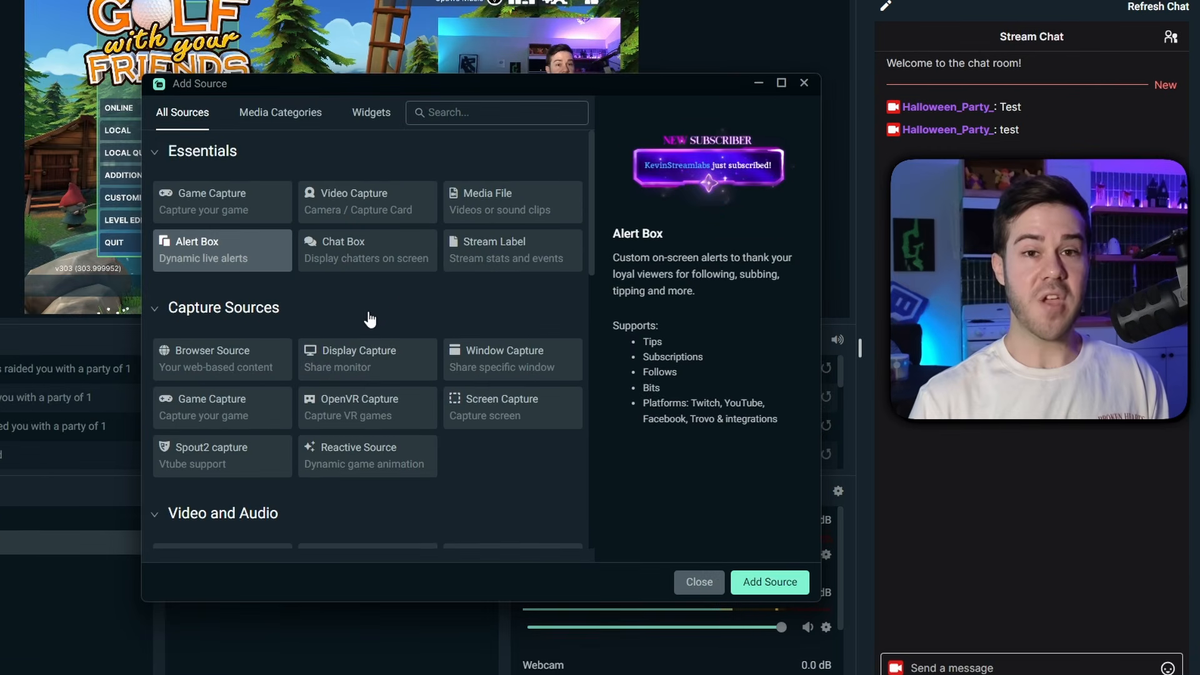
pyautogui.click(517, 206)
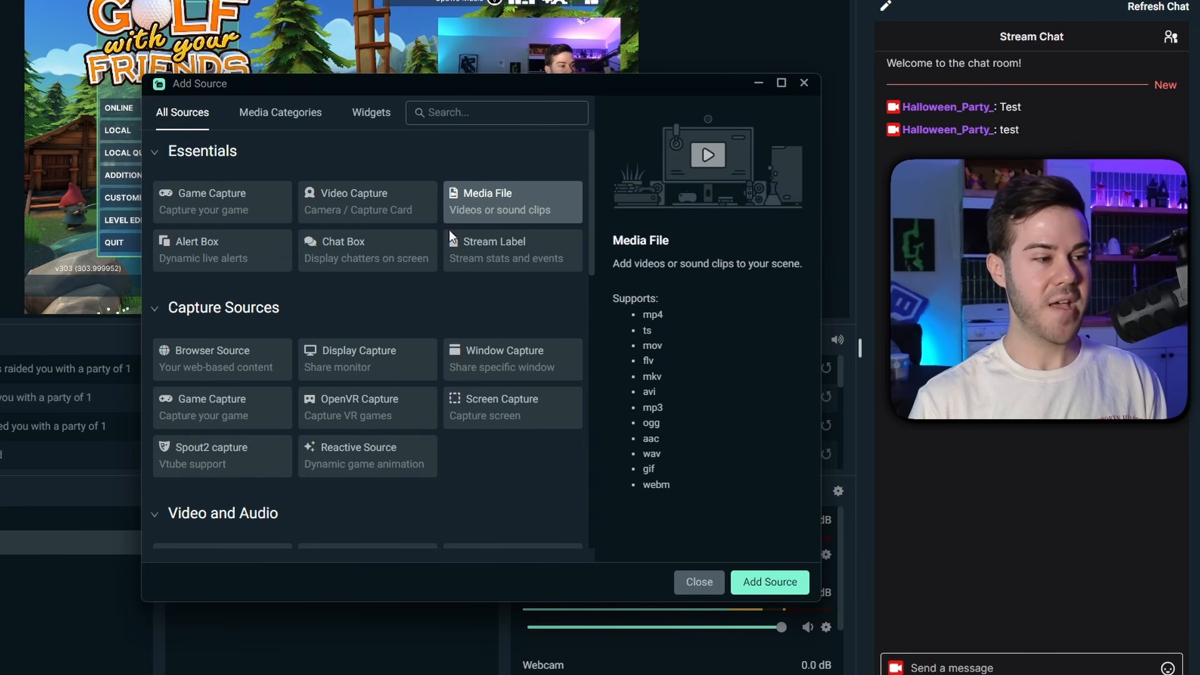
pyautogui.scroll(-8, 338, 295)
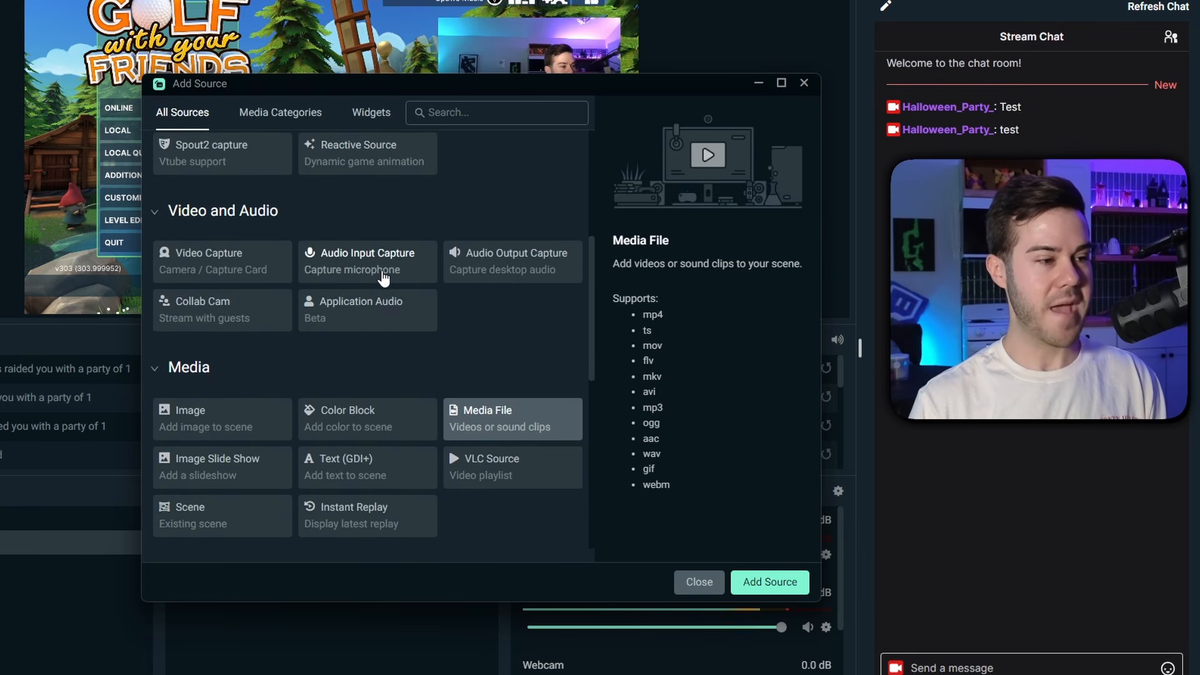
pyautogui.click(241, 278)
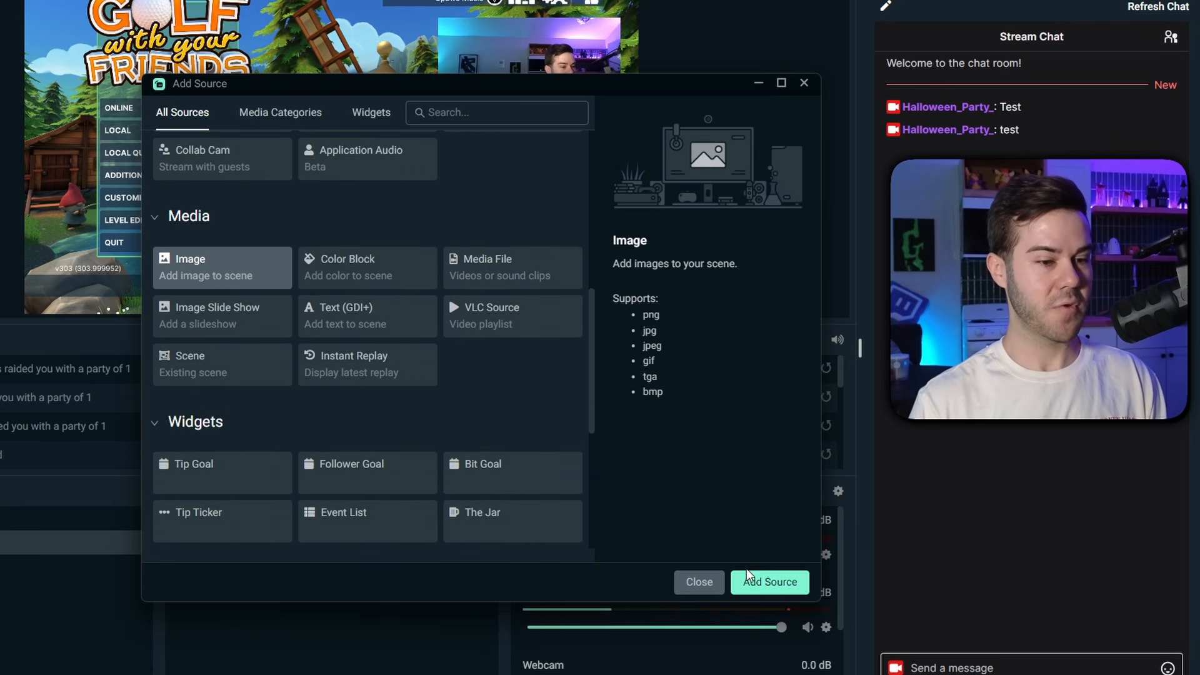
pyautogui.click(764, 579)
pyautogui.hotkey('ctrl', 'a')
pyautogui.write('EW')
pyautogui.press('BackSpace')
pyautogui.press('BackSpace')
pyautogui.write('Webcam Overlay')
pyautogui.click(661, 438)
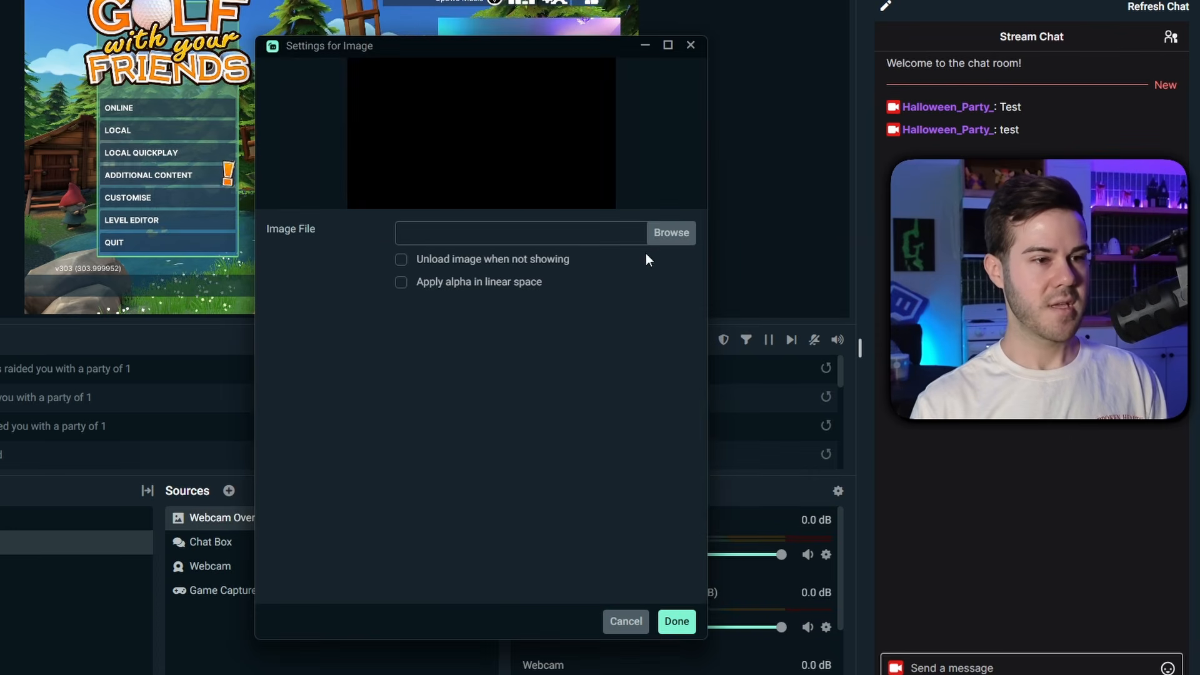
# Load the 16-9 Webcam Overlay 1 image from the Overlays folder into the Webcam Overlay source
pyautogui.click(681, 237)
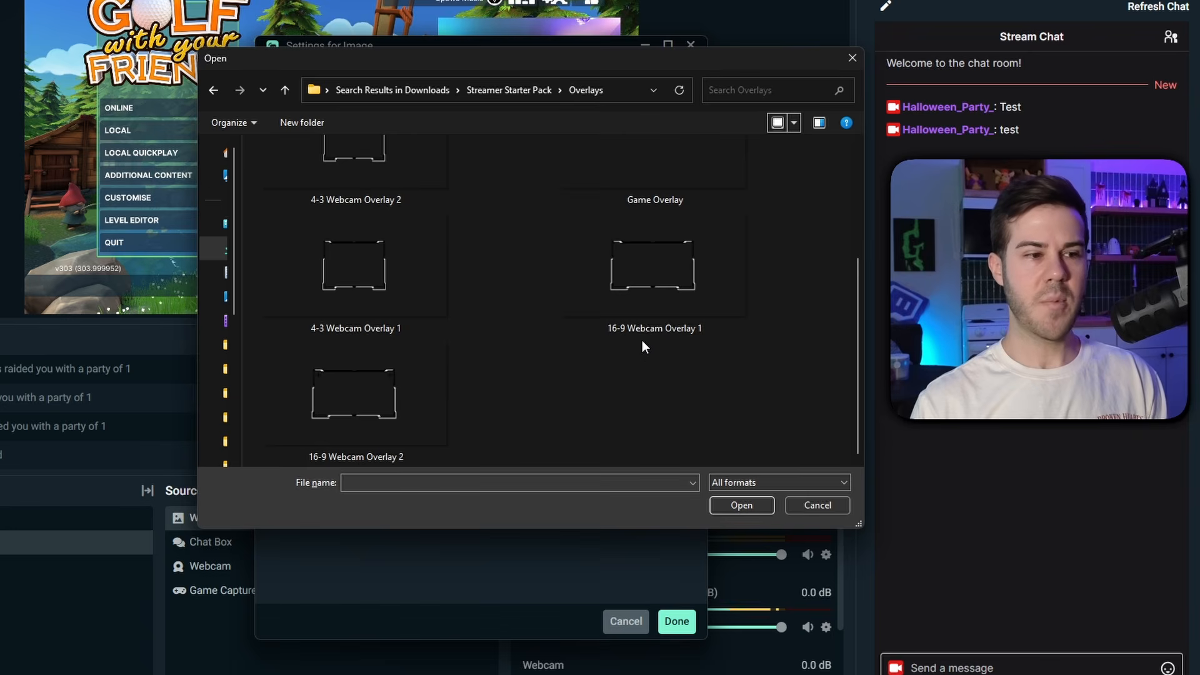
pyautogui.doubleClick(651, 296)
pyautogui.click(677, 622)
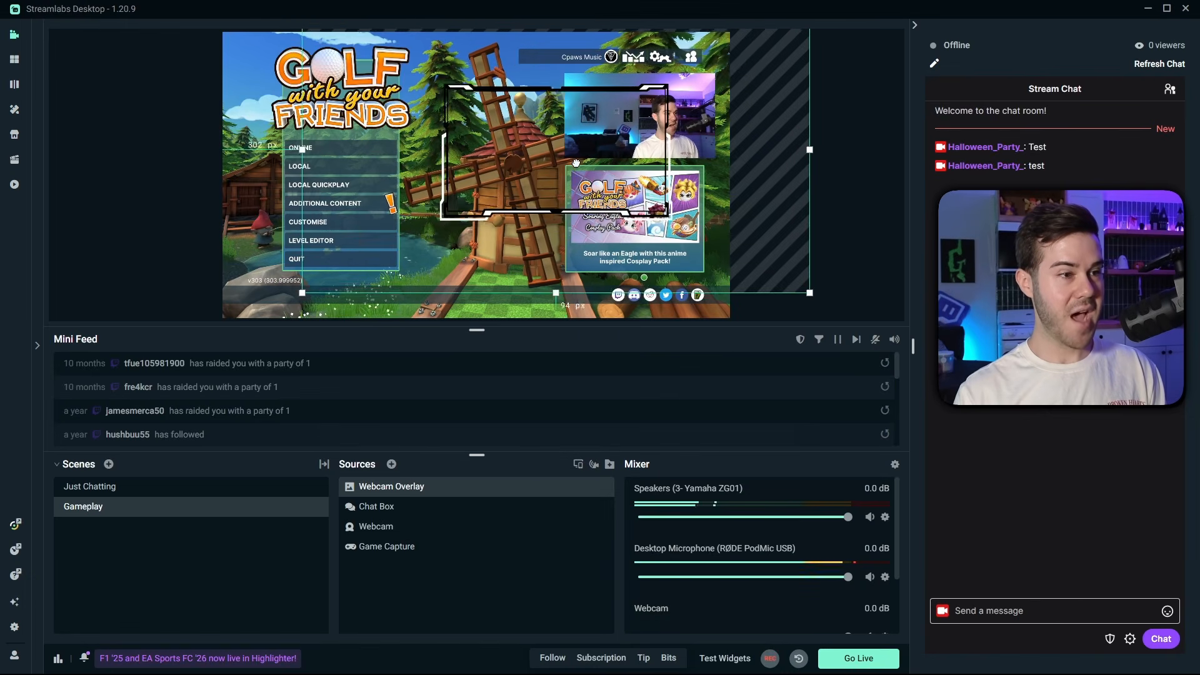
# Scale down the Webcam Overlay and position it so its frame surrounds the webcam in the Gameplay scene
pyautogui.moveTo(575, 163); pyautogui.dragTo(591, 188)
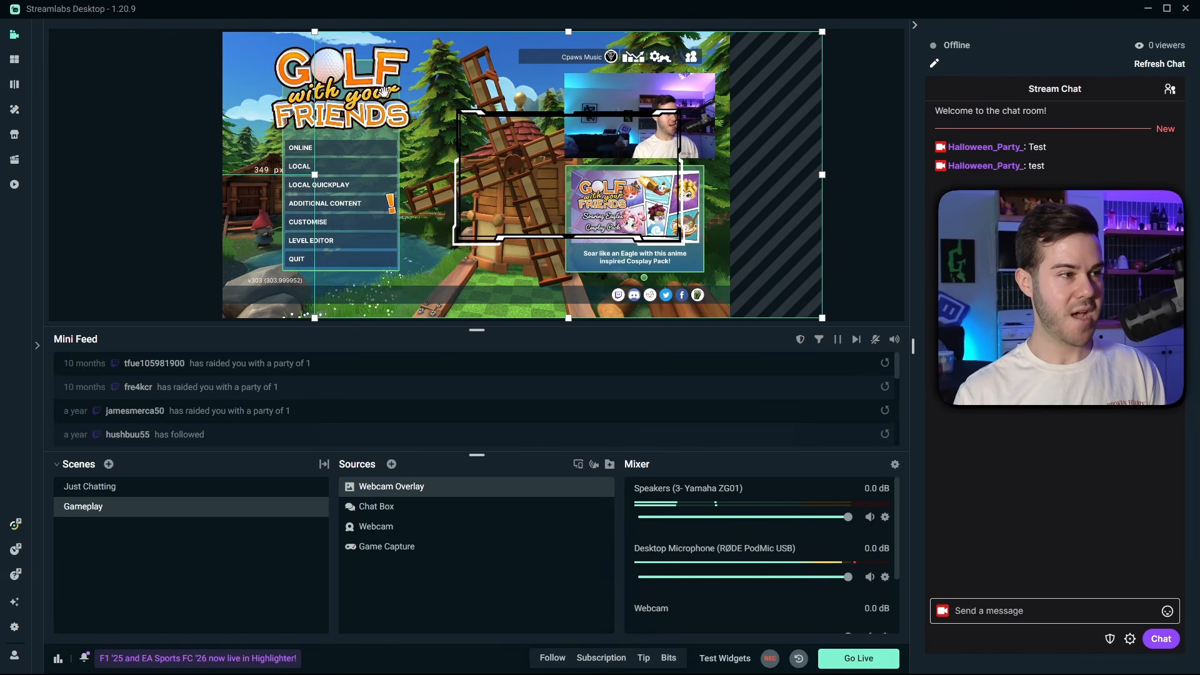
pyautogui.moveTo(319, 39); pyautogui.dragTo(476, 120)
pyautogui.moveTo(776, 287); pyautogui.dragTo(762, 181)
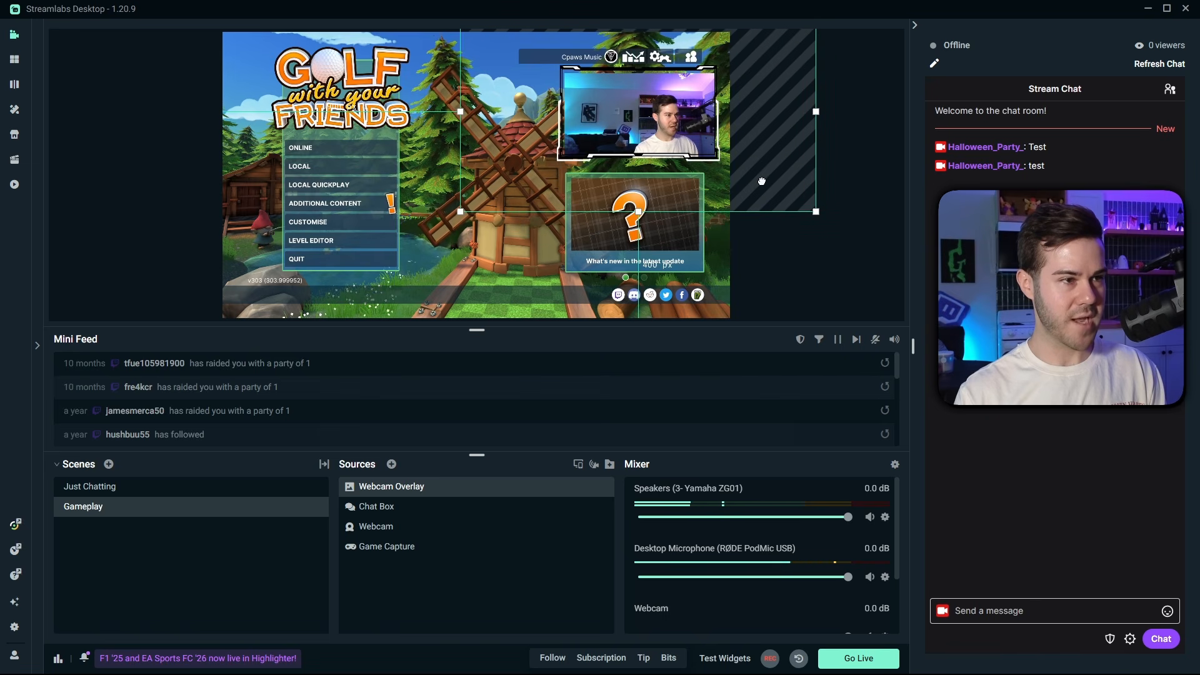
pyautogui.moveTo(816, 212); pyautogui.dragTo(806, 205)
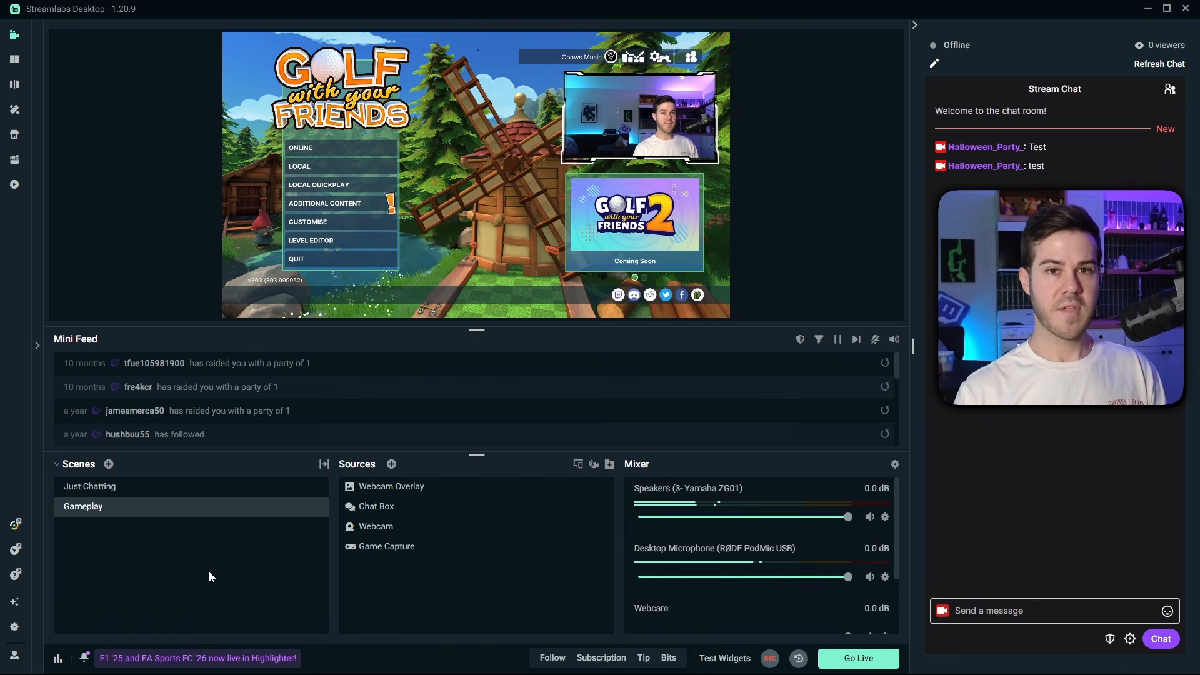
# Create a new scene named "Starting Soon"
pyautogui.click(110, 465)
pyautogui.hotkey('ctrl', 'a')
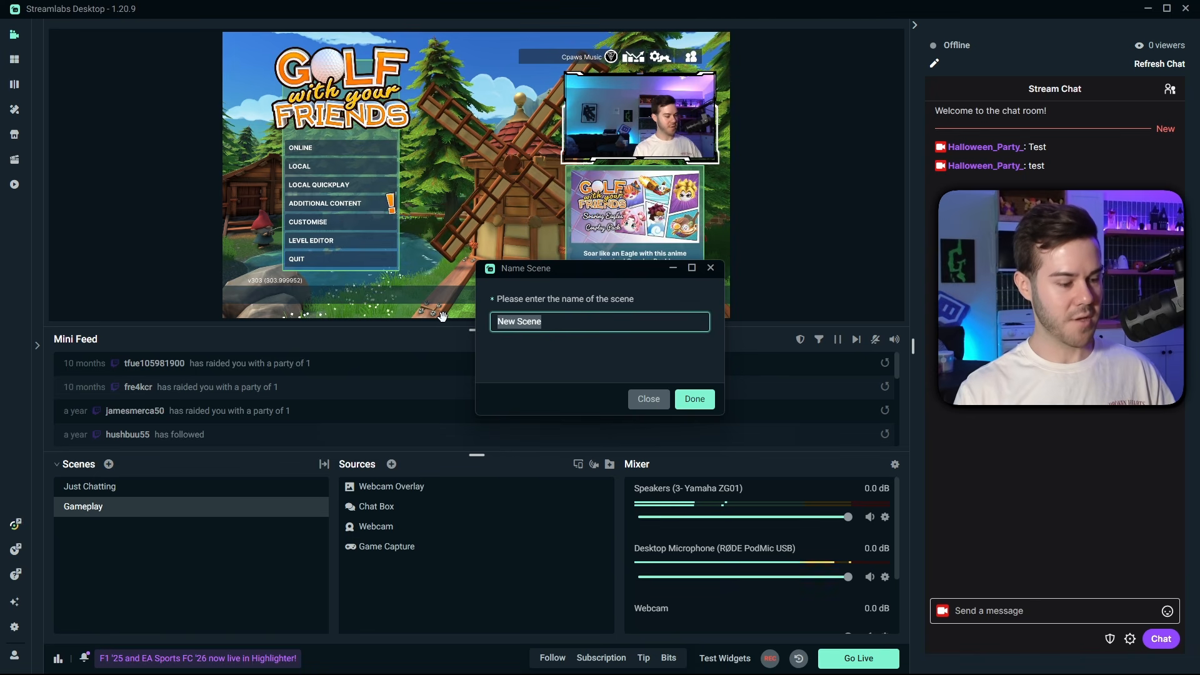
pyautogui.write('Starting Soon')
pyautogui.click(692, 397)
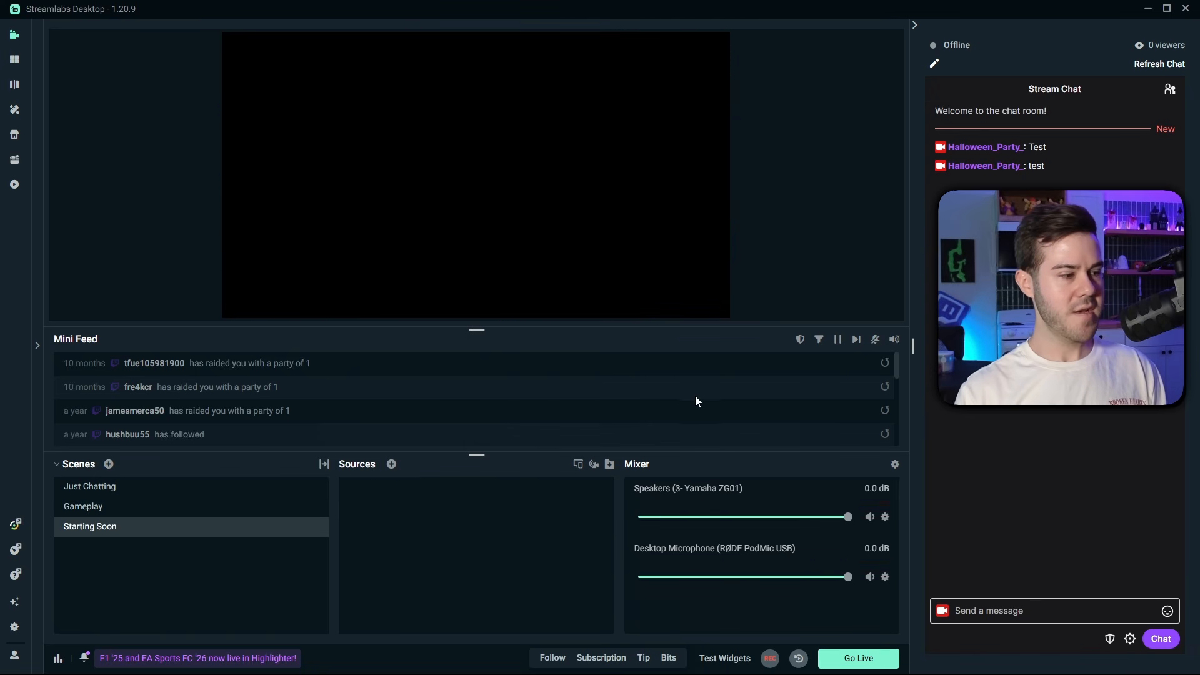
# Add a new Image source named "Starting Soon Screen" to the Starting Soon scene instead of reusing the existing overlay
pyautogui.click(392, 464)
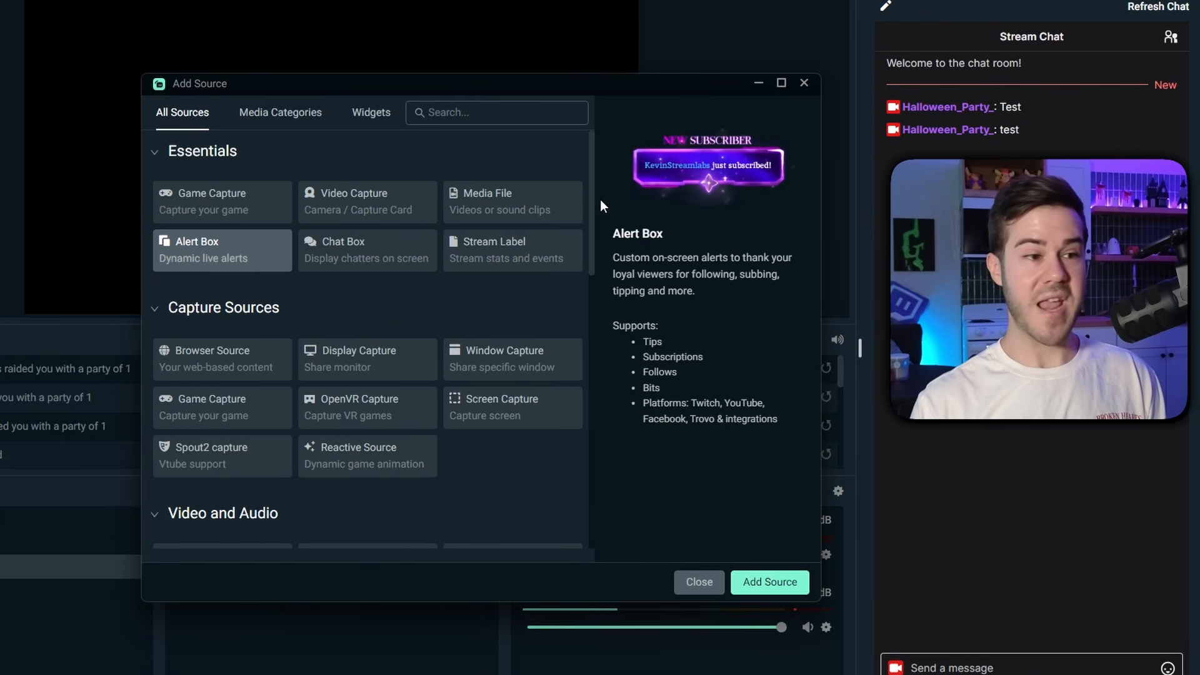
pyautogui.click(616, 235)
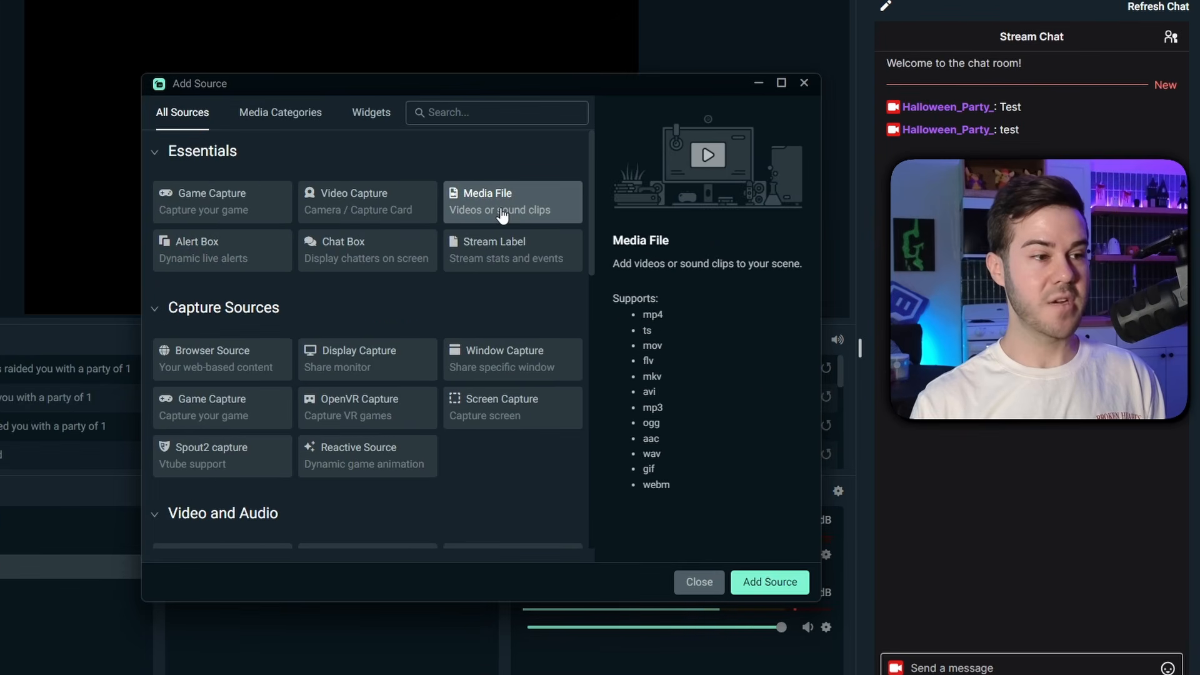
pyautogui.scroll(-5, 360, 369)
pyautogui.click(235, 415)
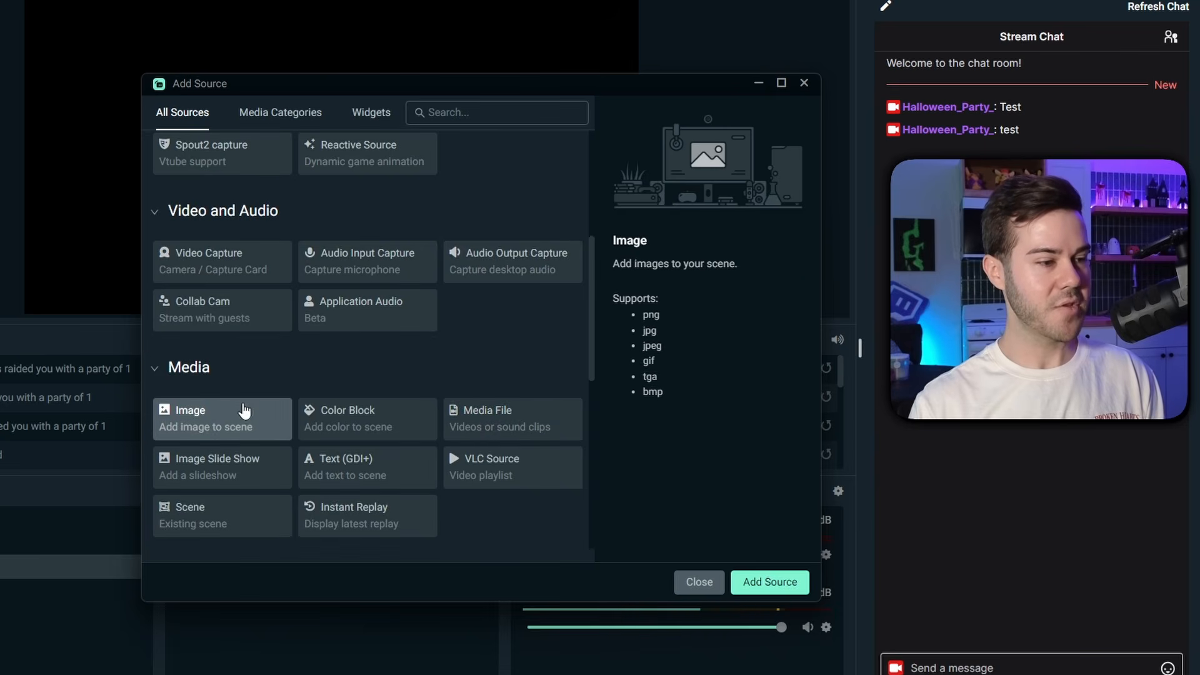
pyautogui.click(783, 581)
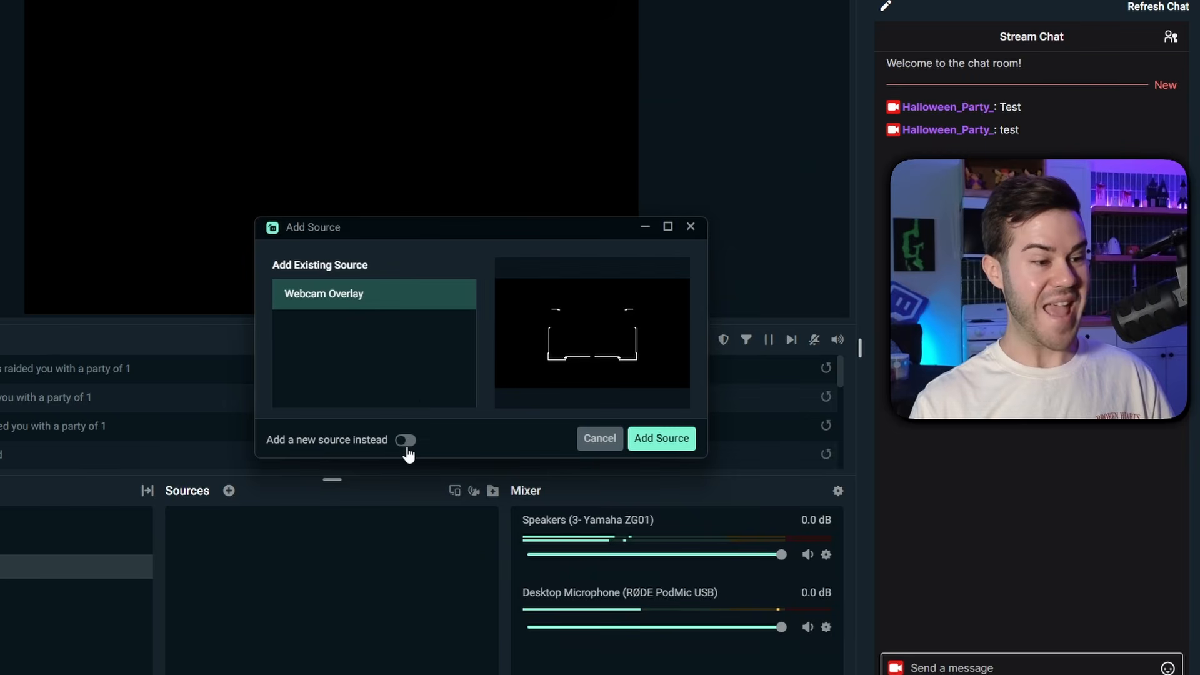
pyautogui.click(405, 442)
pyautogui.press('BackSpace')
pyautogui.press('BackSpace')
pyautogui.press('BackSpace')
pyautogui.press('BackSpace')
pyautogui.press('BackSpace')
pyautogui.write('Starting Soon Screen')
pyautogui.click(662, 438)
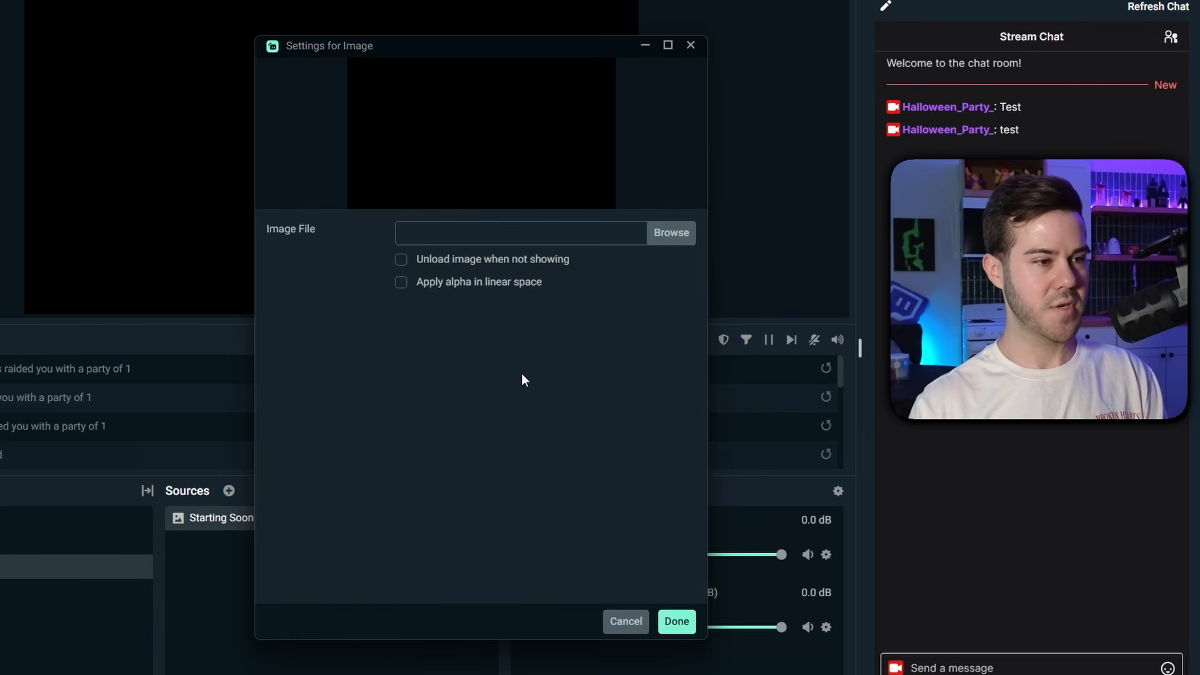
# Load the Starting Soon Screen image from the Streamer Starter Pack's Screens folder into the new image source
pyautogui.click(673, 242)
pyautogui.hotkey('alt', 'Up')
pyautogui.doubleClick(322, 232)
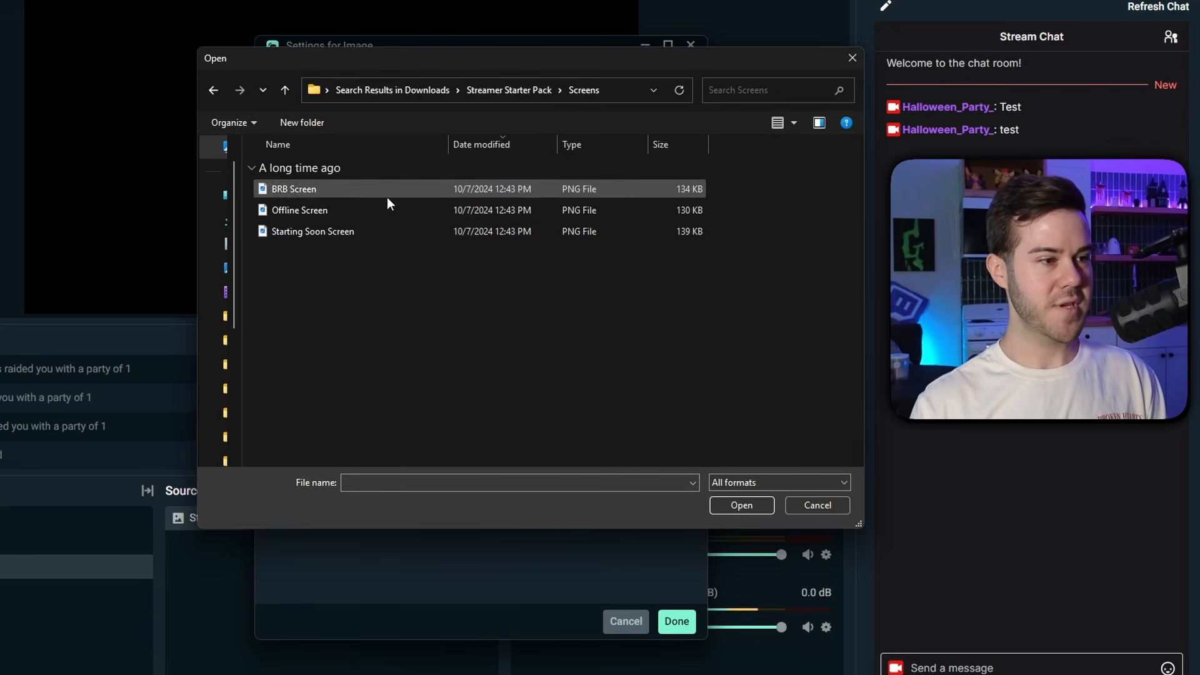
pyautogui.doubleClick(312, 231)
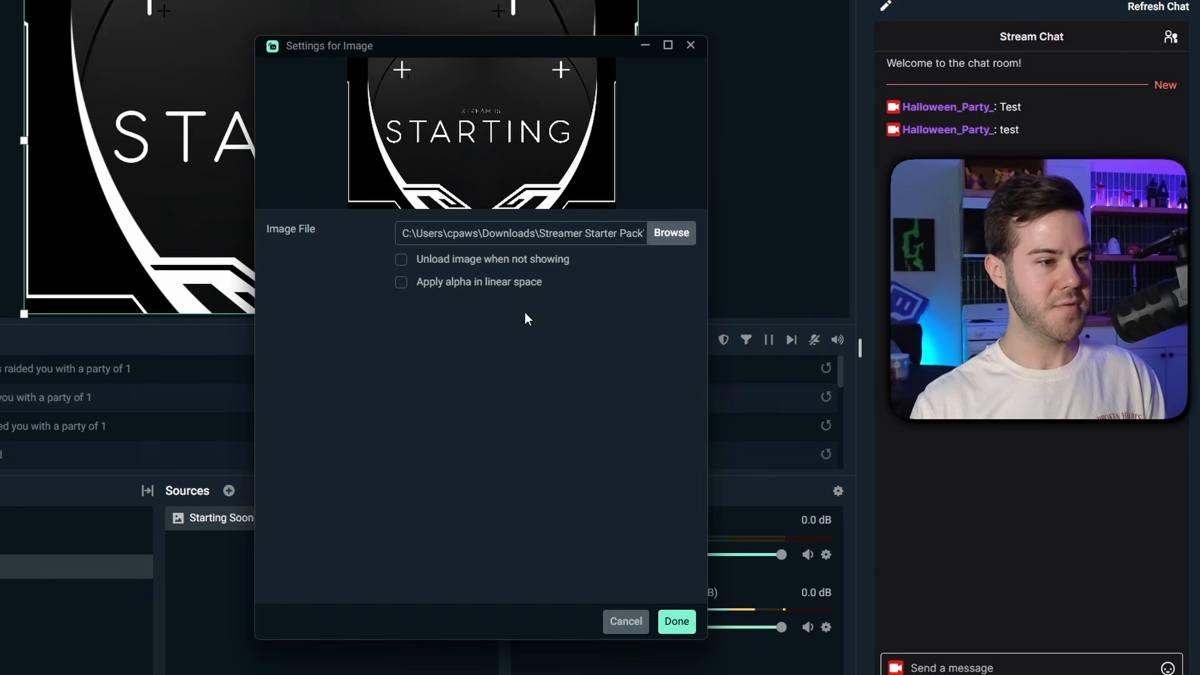
pyautogui.click(677, 622)
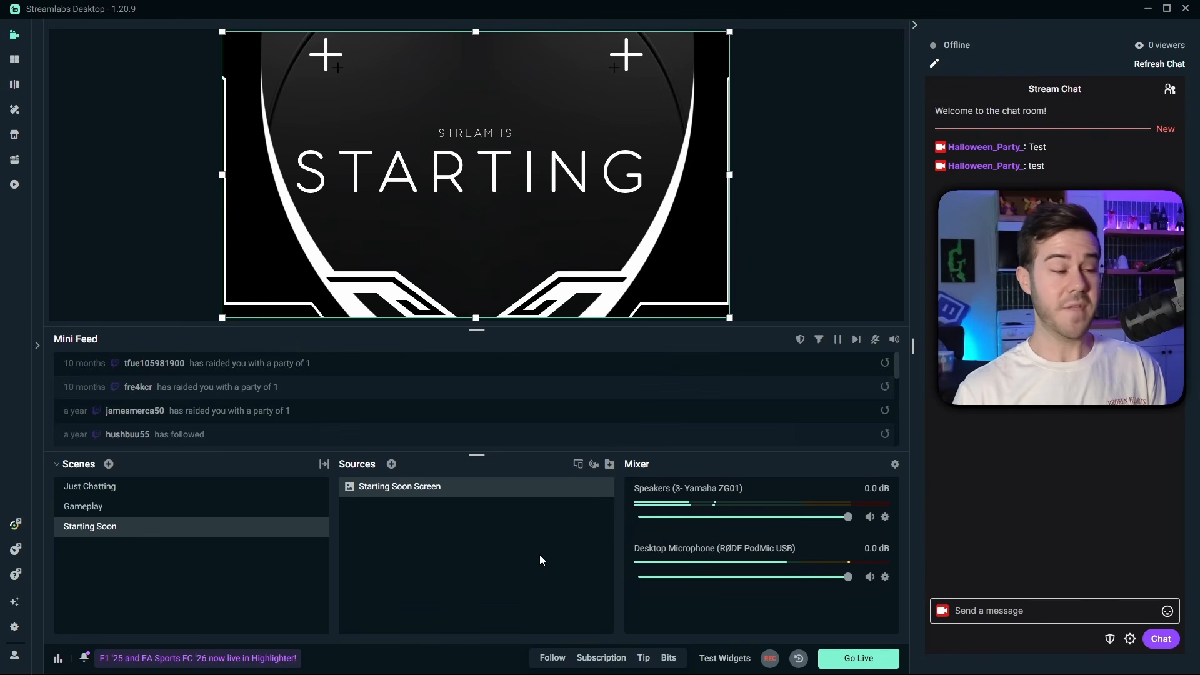
# Switch between the Gameplay and Just Chatting scenes to review them, ending on Gameplay
pyautogui.click(173, 514)
pyautogui.click(161, 489)
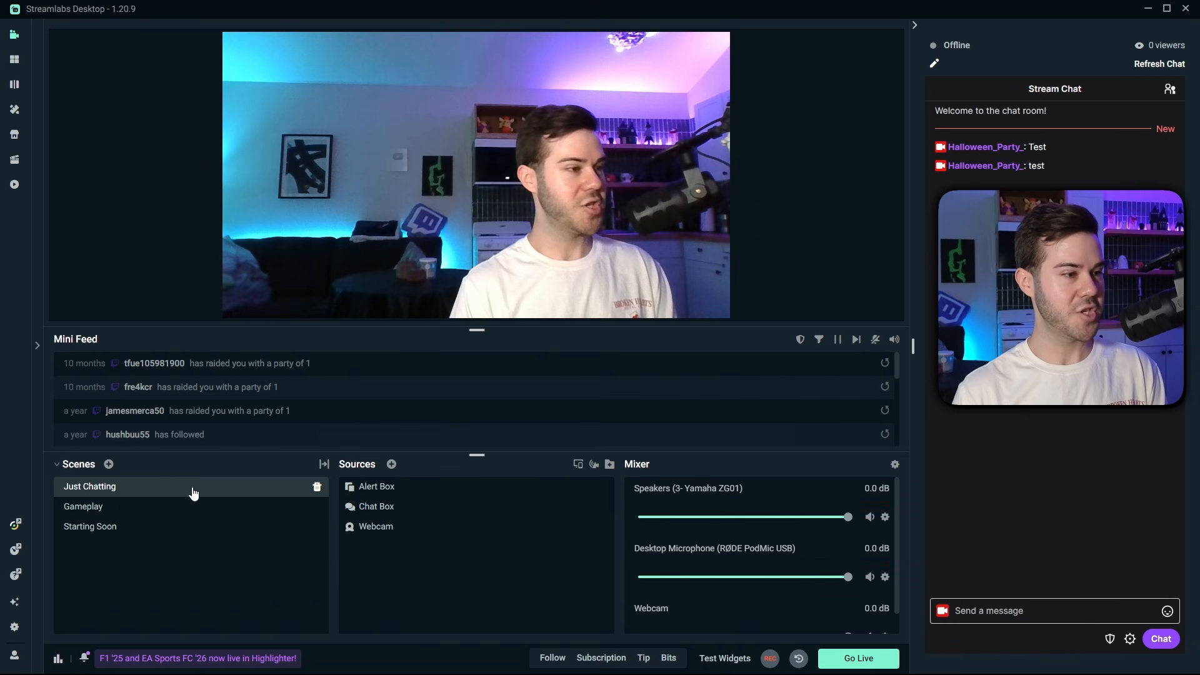
pyautogui.click(167, 507)
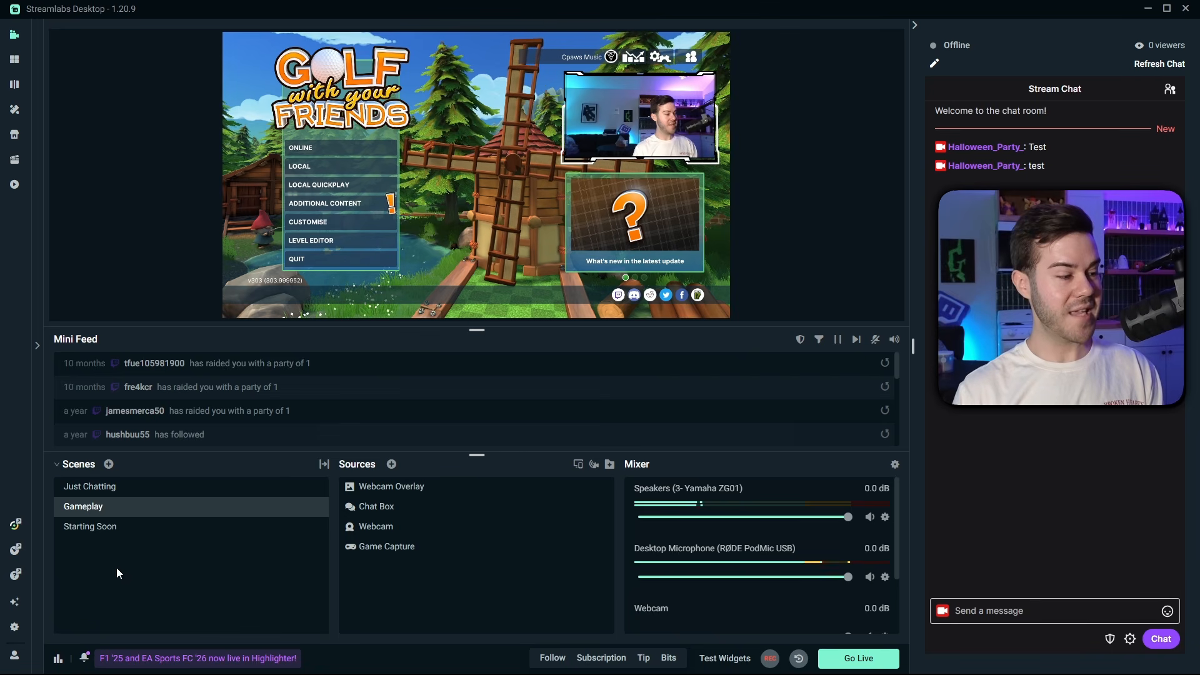
# In the audio settings, set Desktop Audio Device 1 to Speakers (Yamaha ZG01) and Mic/Auxiliary Device 1 to Desktop Microphone (RØDE PodMic USB)
pyautogui.click(14, 628)
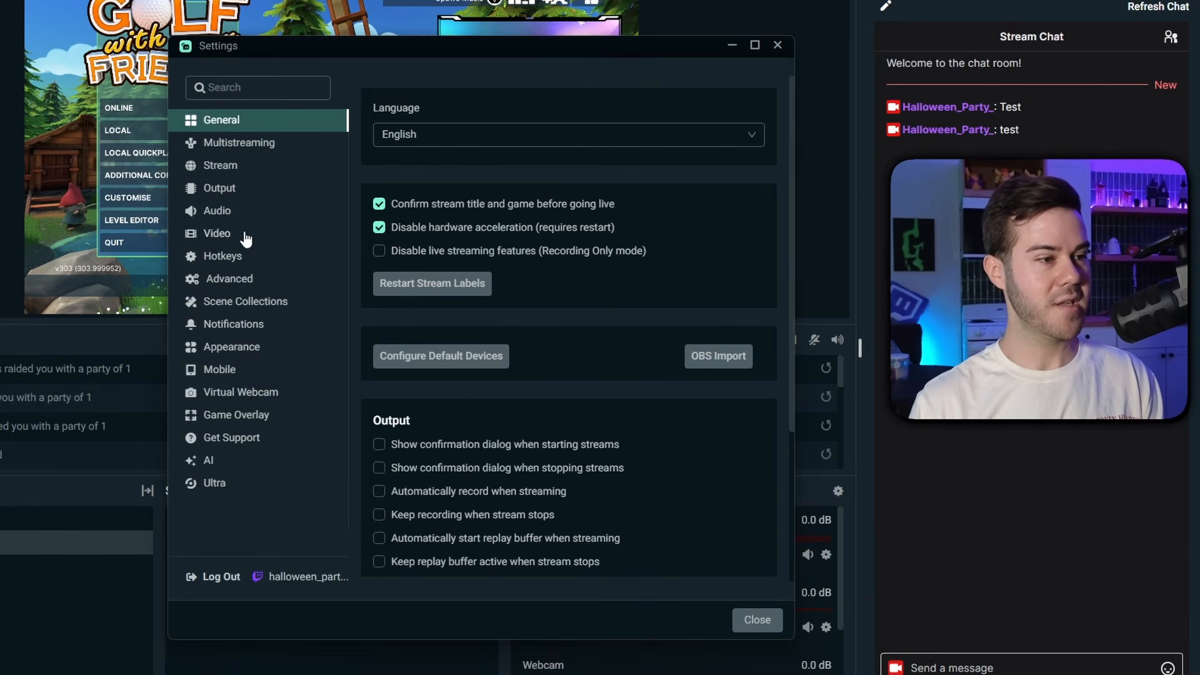
pyautogui.click(217, 210)
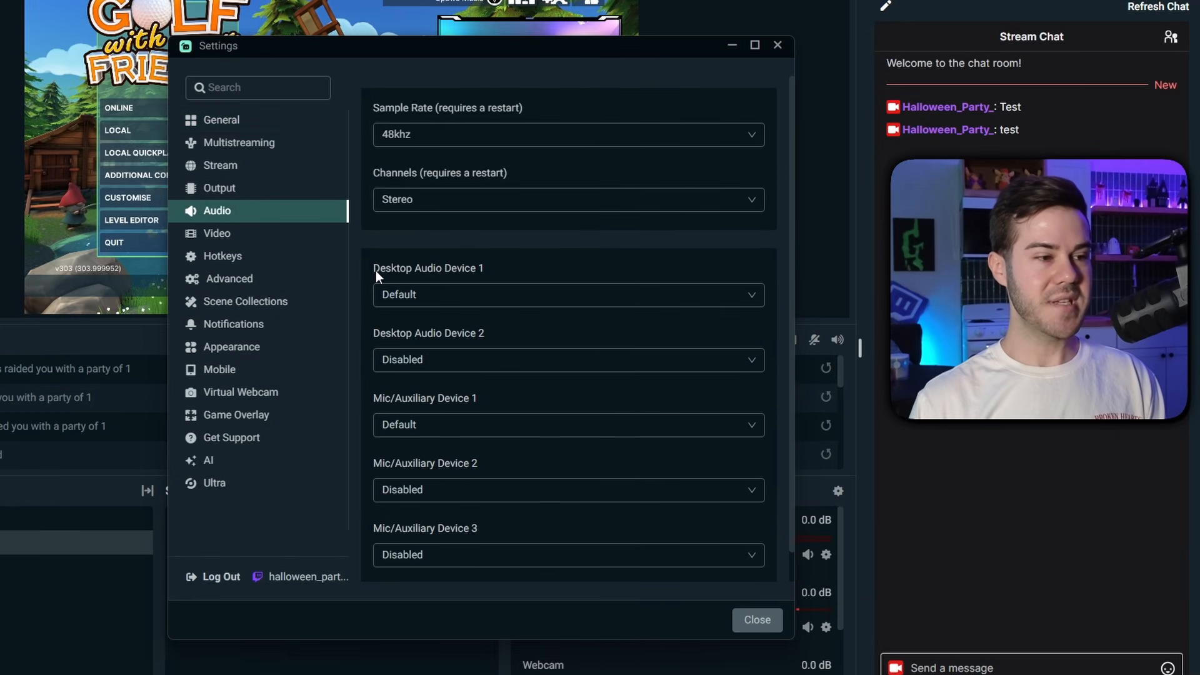
pyautogui.click(512, 300)
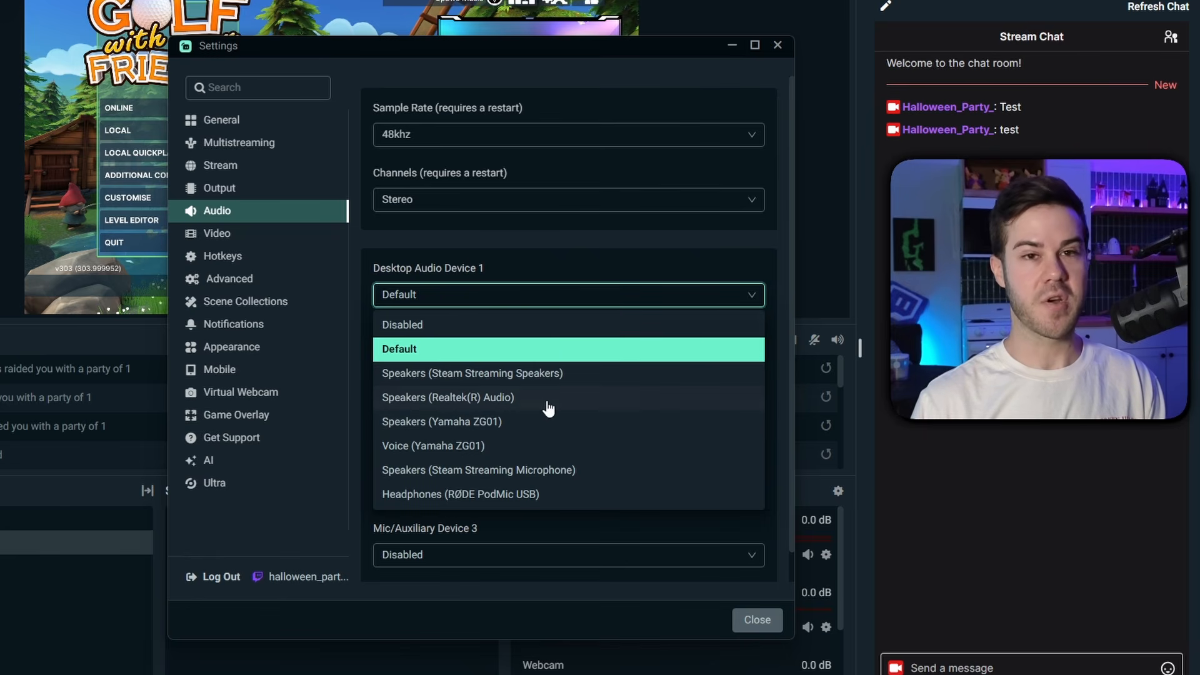
pyautogui.click(514, 423)
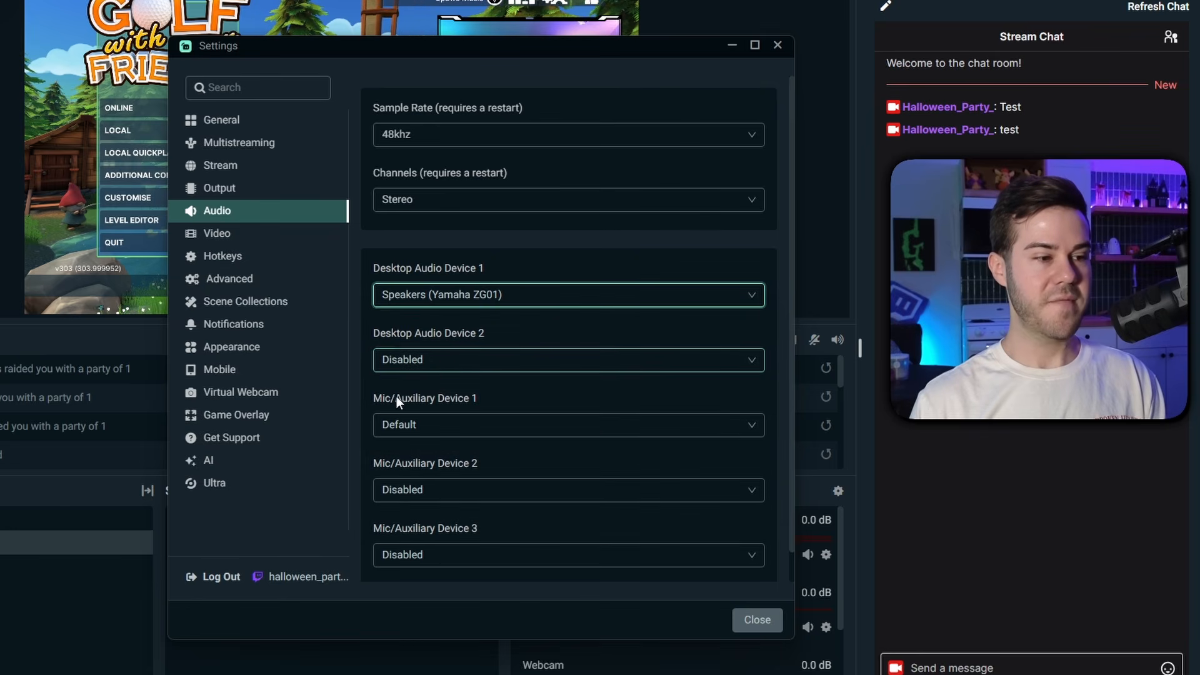
pyautogui.click(469, 425)
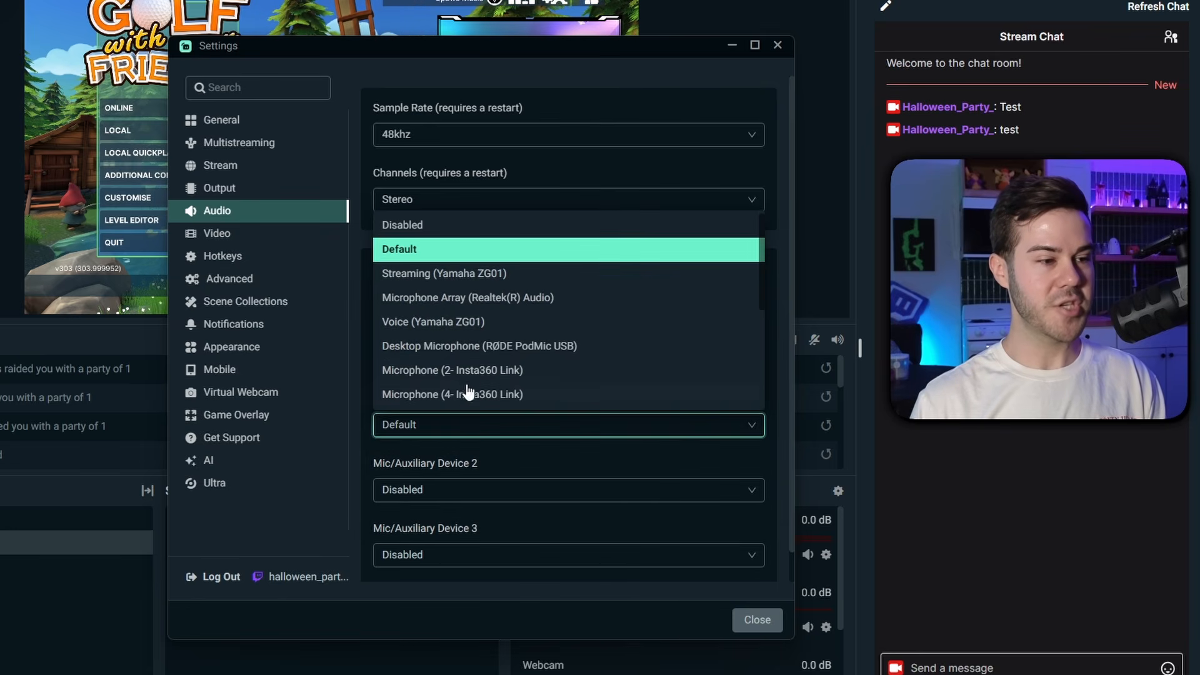
pyautogui.click(548, 347)
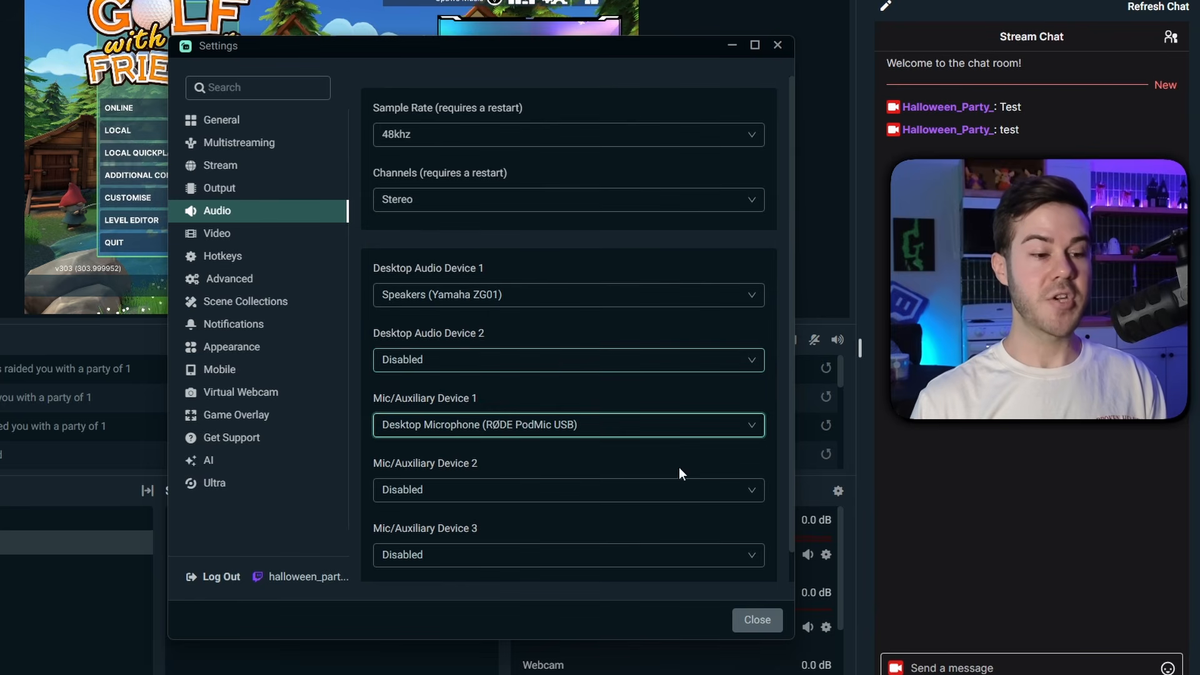
pyautogui.click(757, 619)
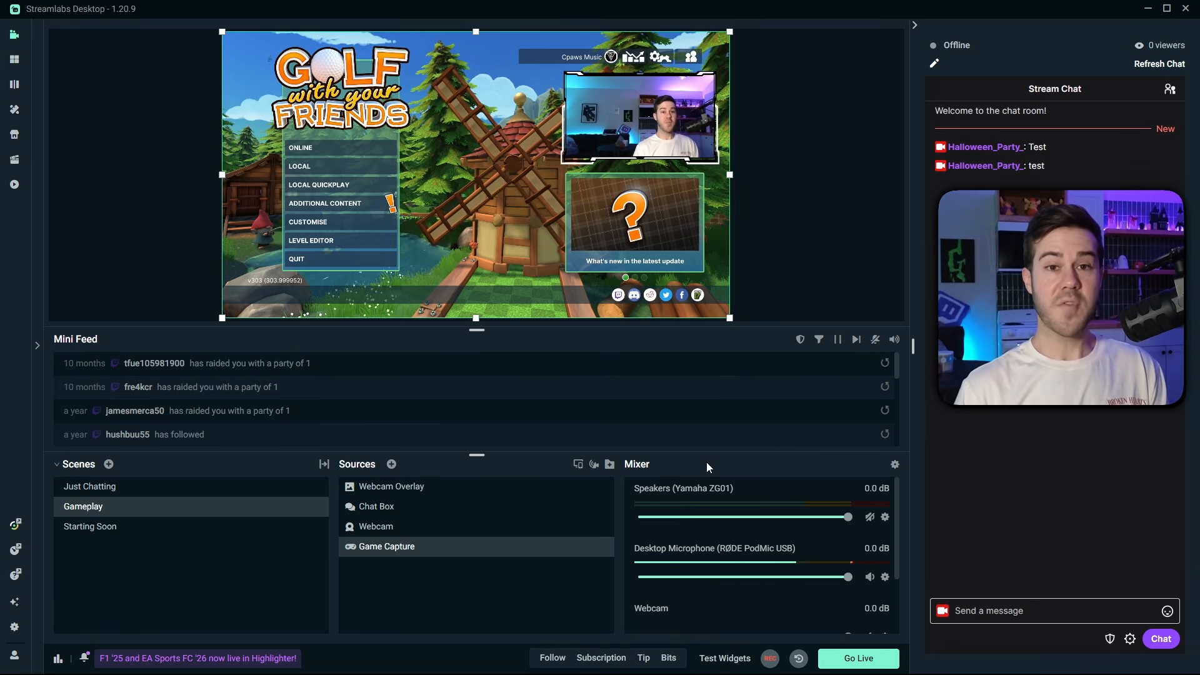
# Add an Application Audio source named "GAME AUDIO" to the Gameplay scene
pyautogui.click(392, 465)
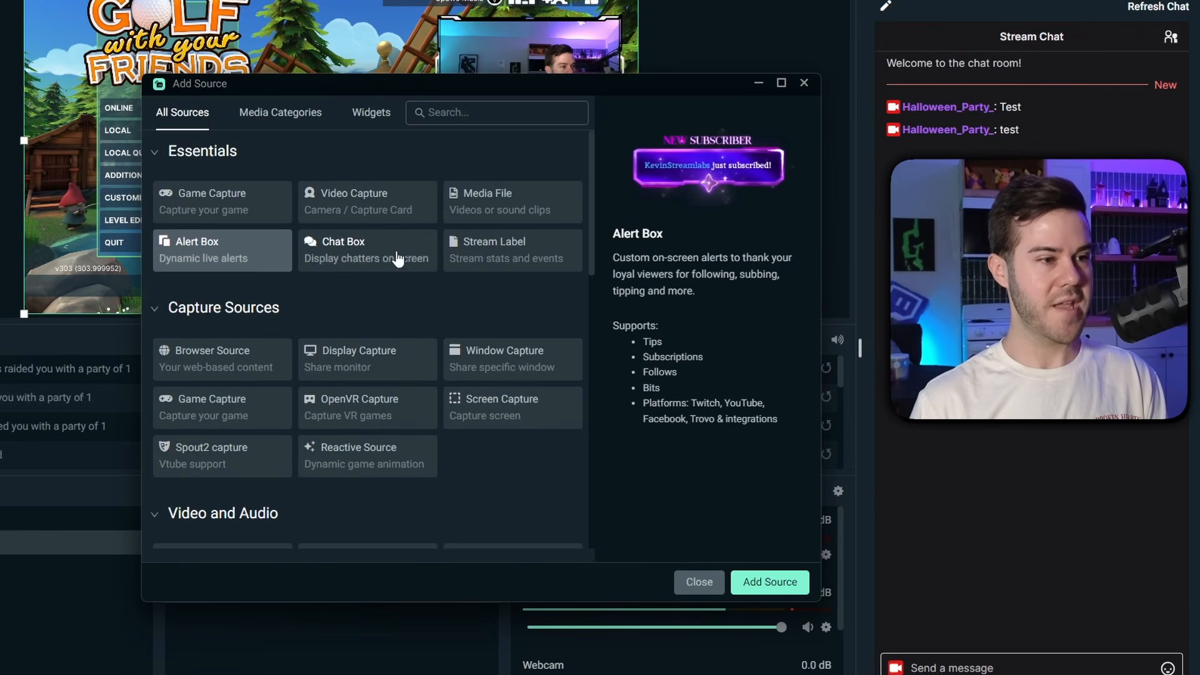
pyautogui.scroll(-3, 475, 312)
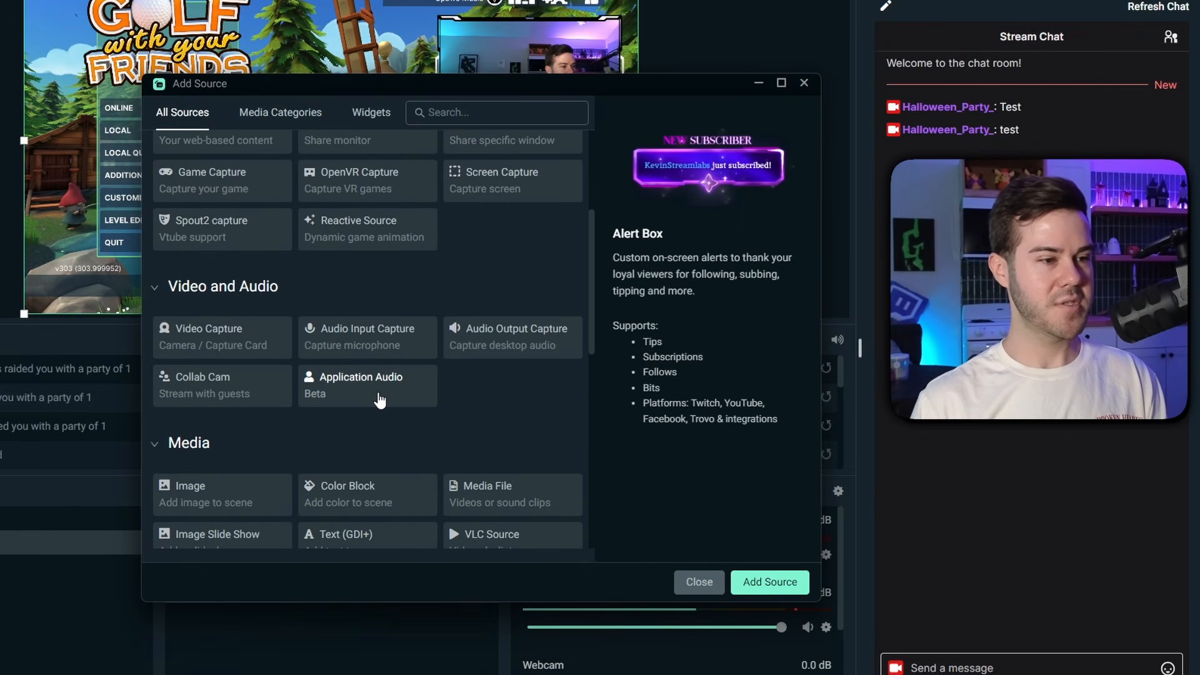
pyautogui.click(380, 400)
pyautogui.click(772, 582)
pyautogui.moveTo(440, 321); pyautogui.dragTo(182, 321)
pyautogui.write('GAME AUDIO')
pyautogui.click(663, 438)
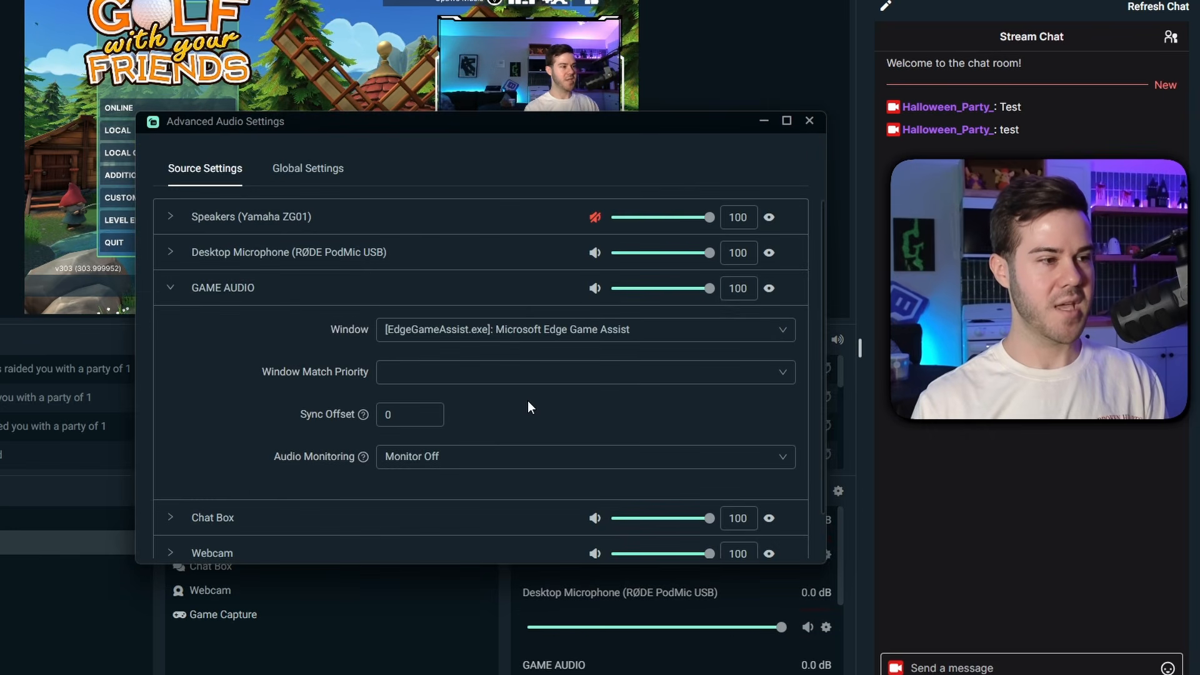
# Set GAME AUDIO's window to [Golf With Your Friends.exe]: Golf With Your Friends, and lower its mixer volume slightly
pyautogui.click(489, 337)
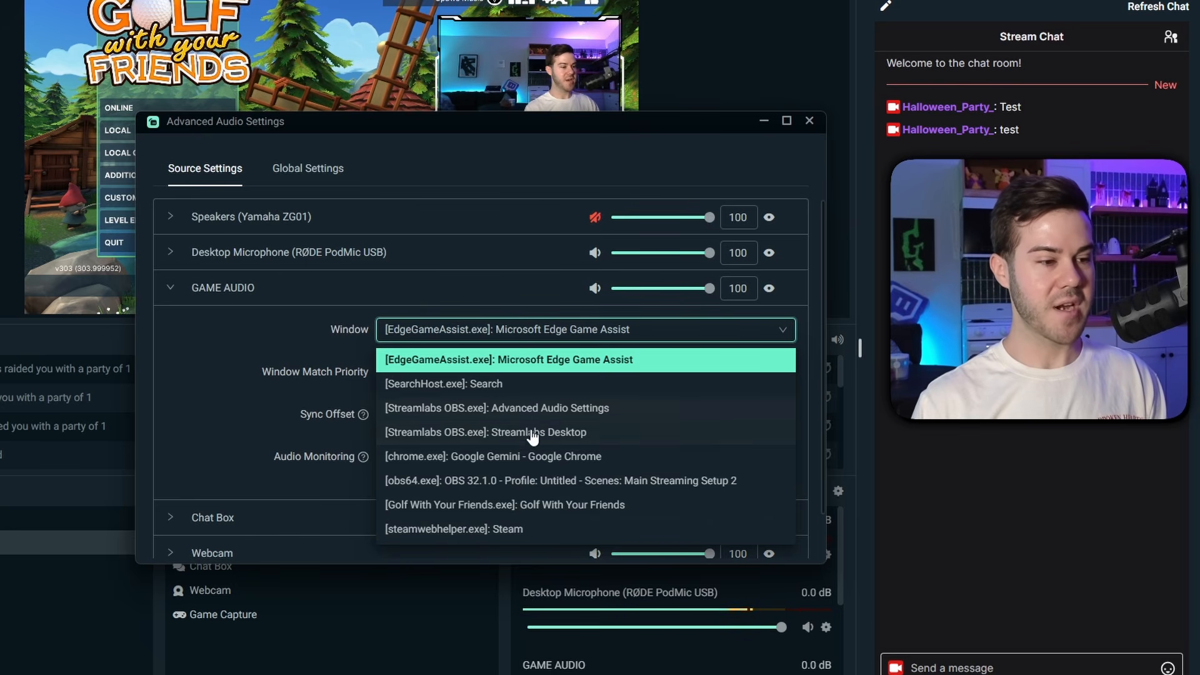
pyautogui.scroll(-1, 520, 480)
pyautogui.click(509, 486)
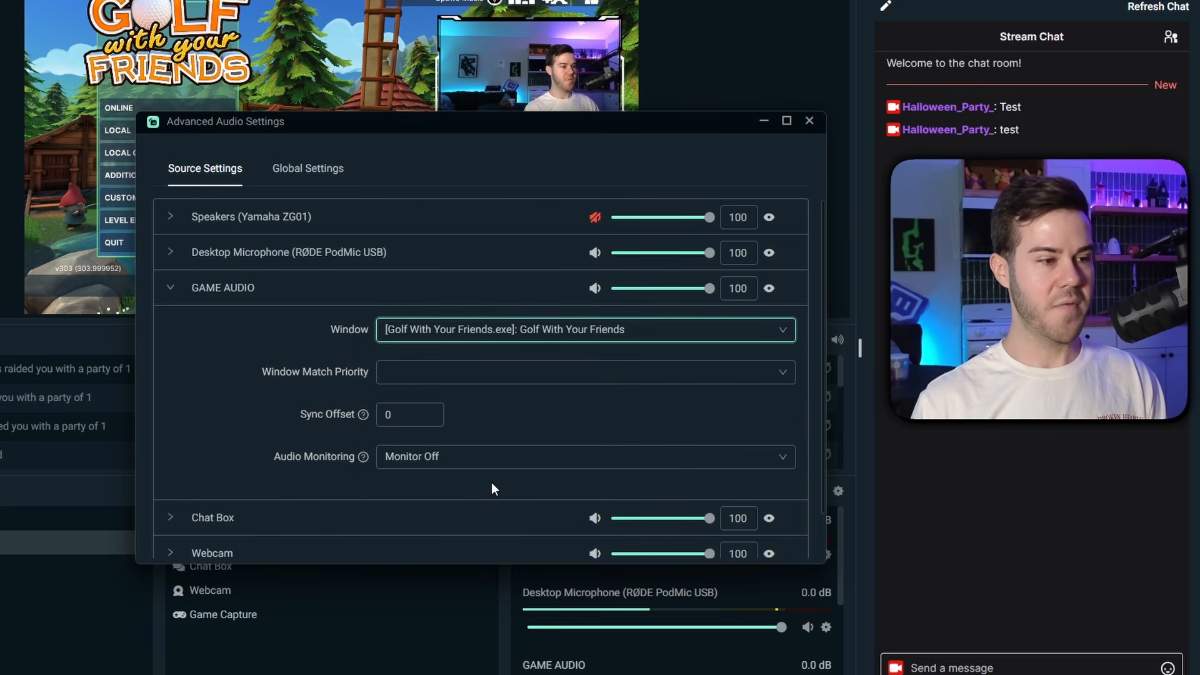
pyautogui.scroll(-1, 491, 482)
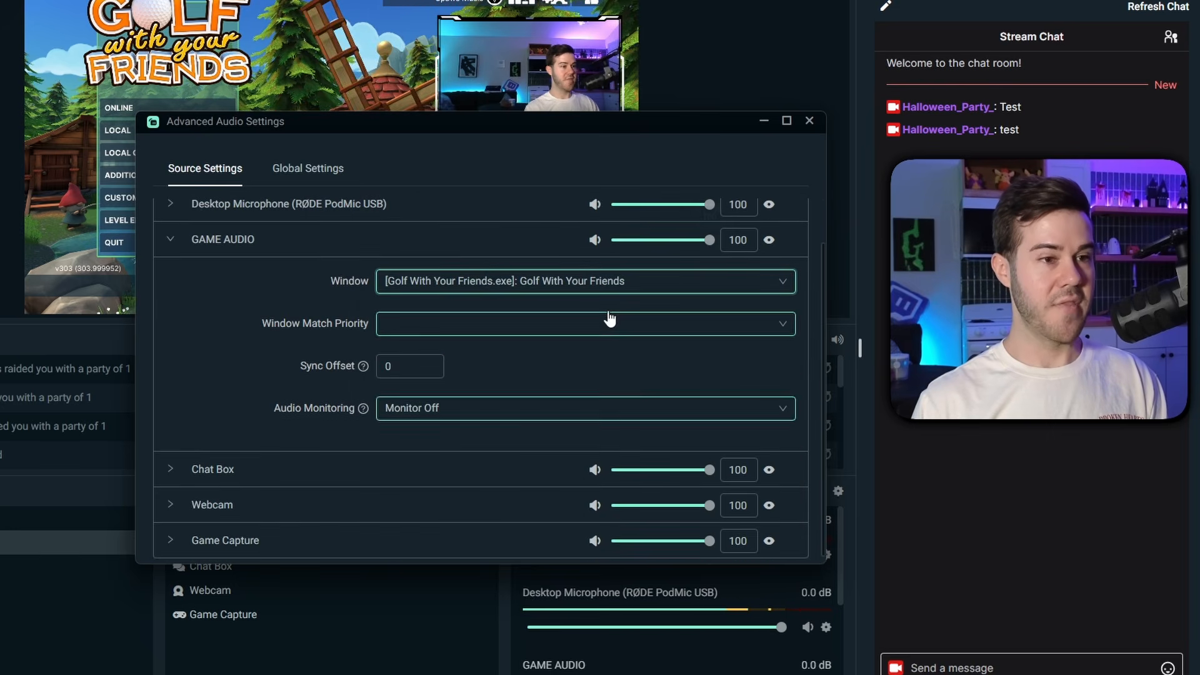
pyautogui.click(810, 121)
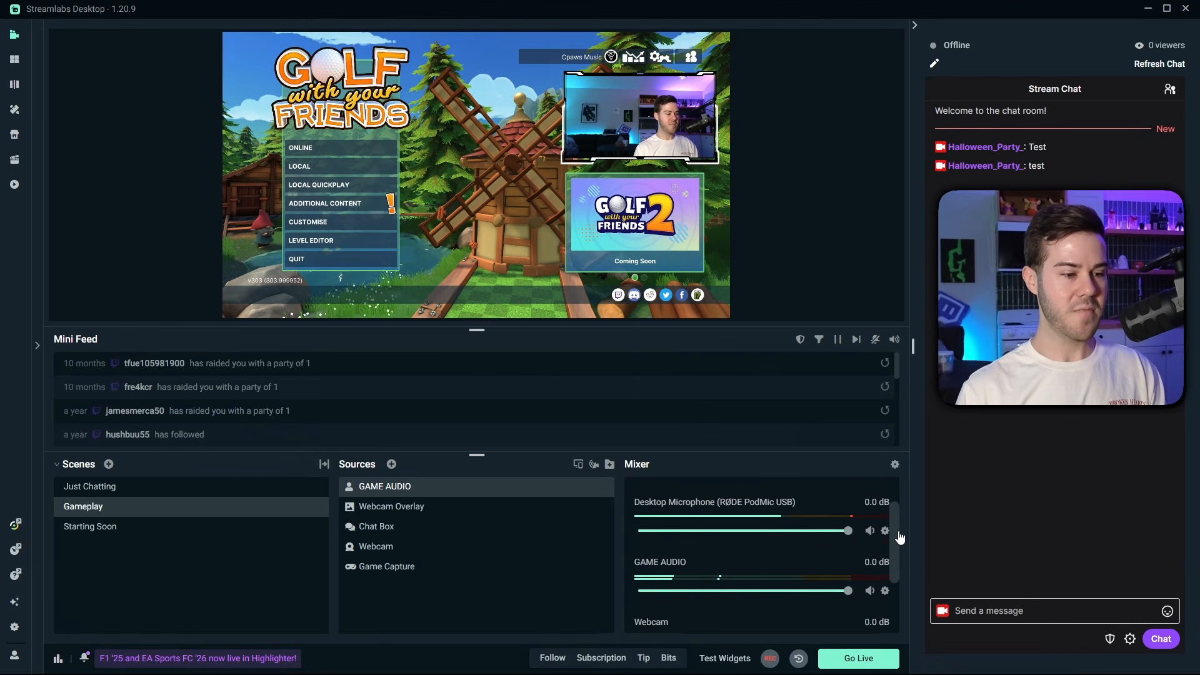
pyautogui.scroll(-1, 899, 537)
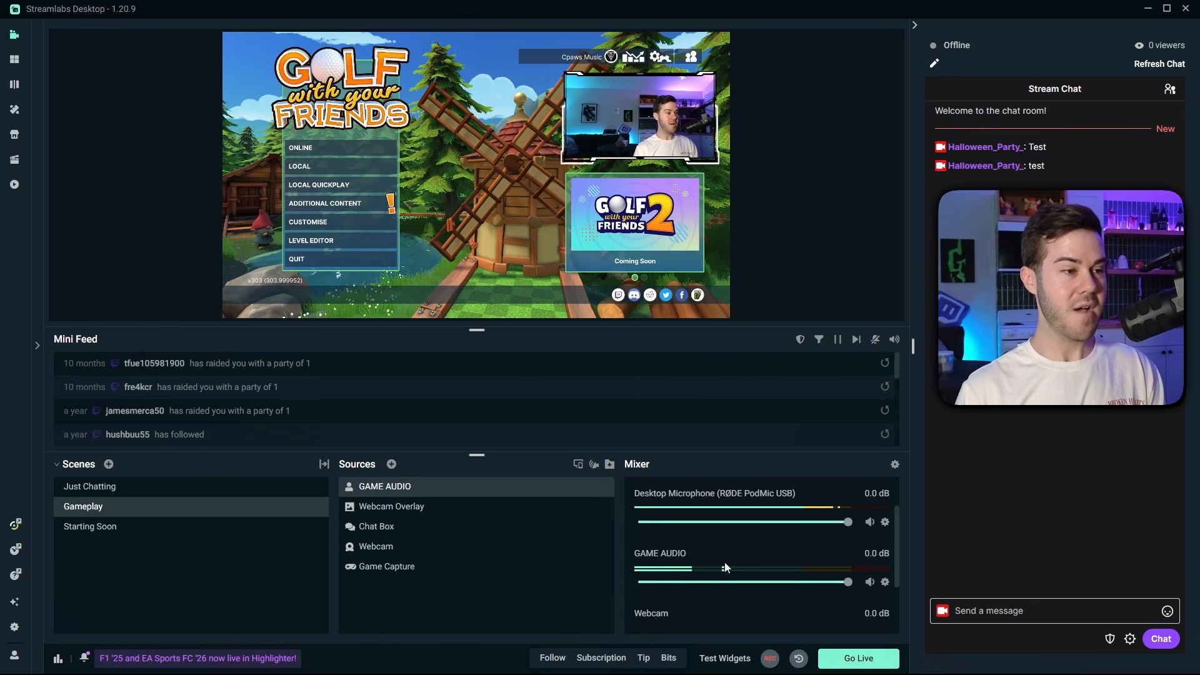
pyautogui.moveTo(847, 582)
pyautogui.mouseDown()
pyautogui.moveTo(759, 582)
pyautogui.moveTo(841, 583)
pyautogui.mouseUp()
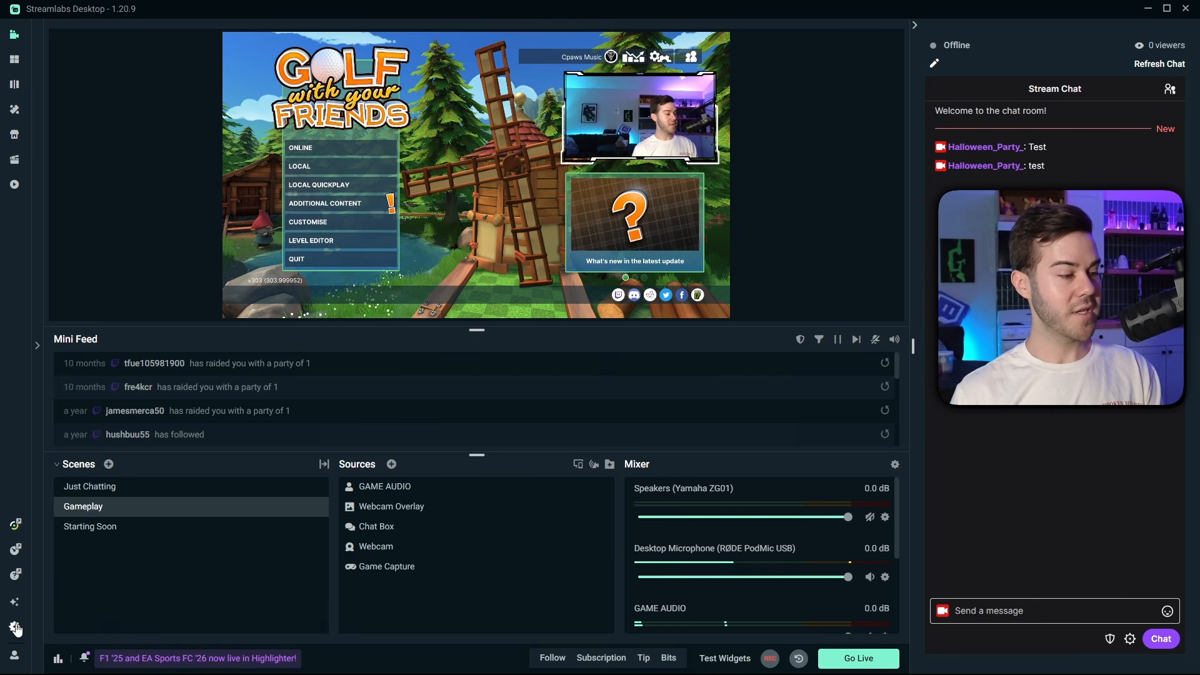
# Set the Output (Scaled) Resolution to 1280x720 in the video settings
pyautogui.click(15, 628)
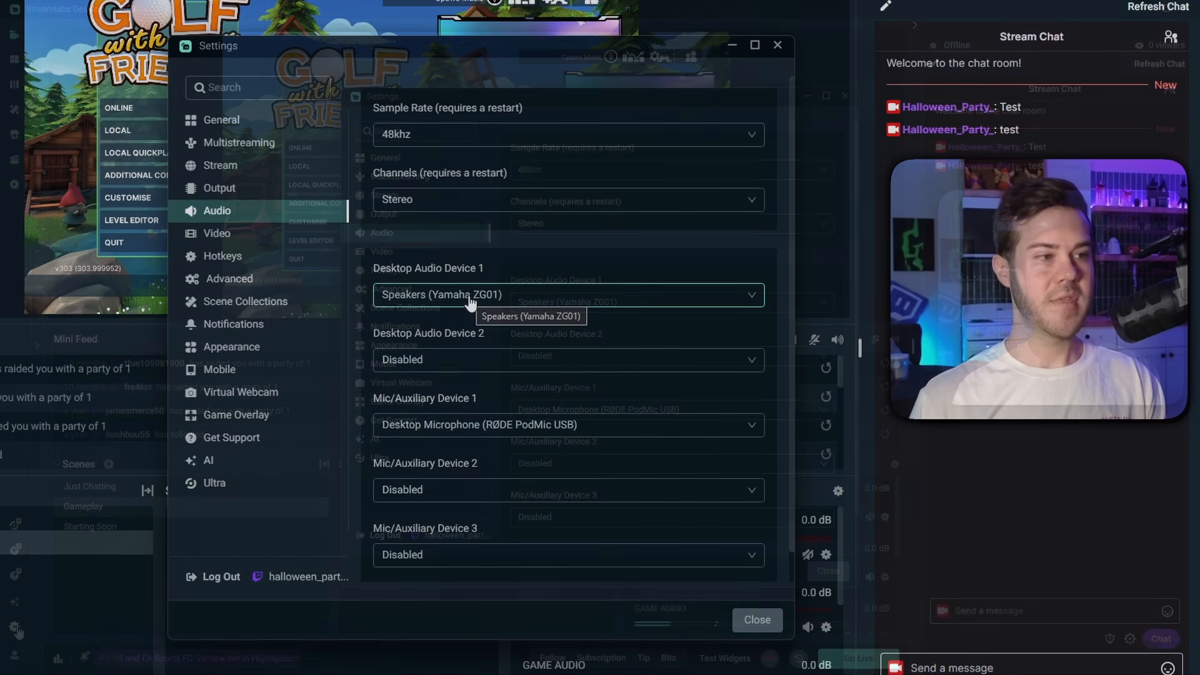
pyautogui.click(434, 255)
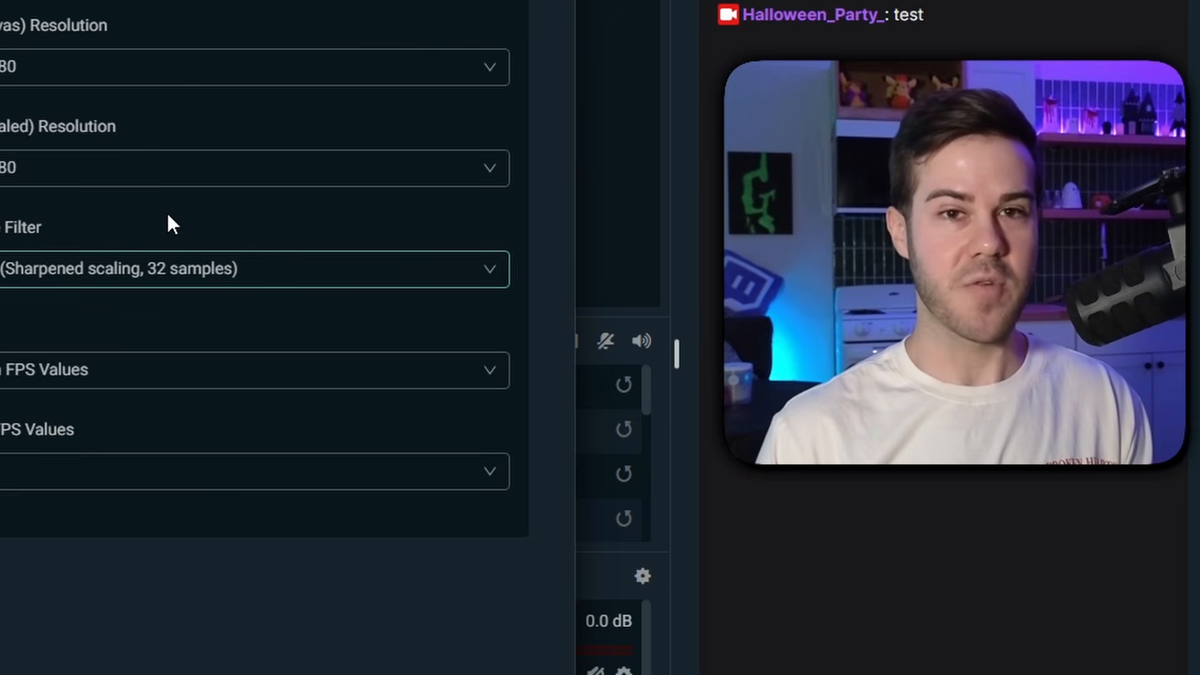
pyautogui.click(7, 168)
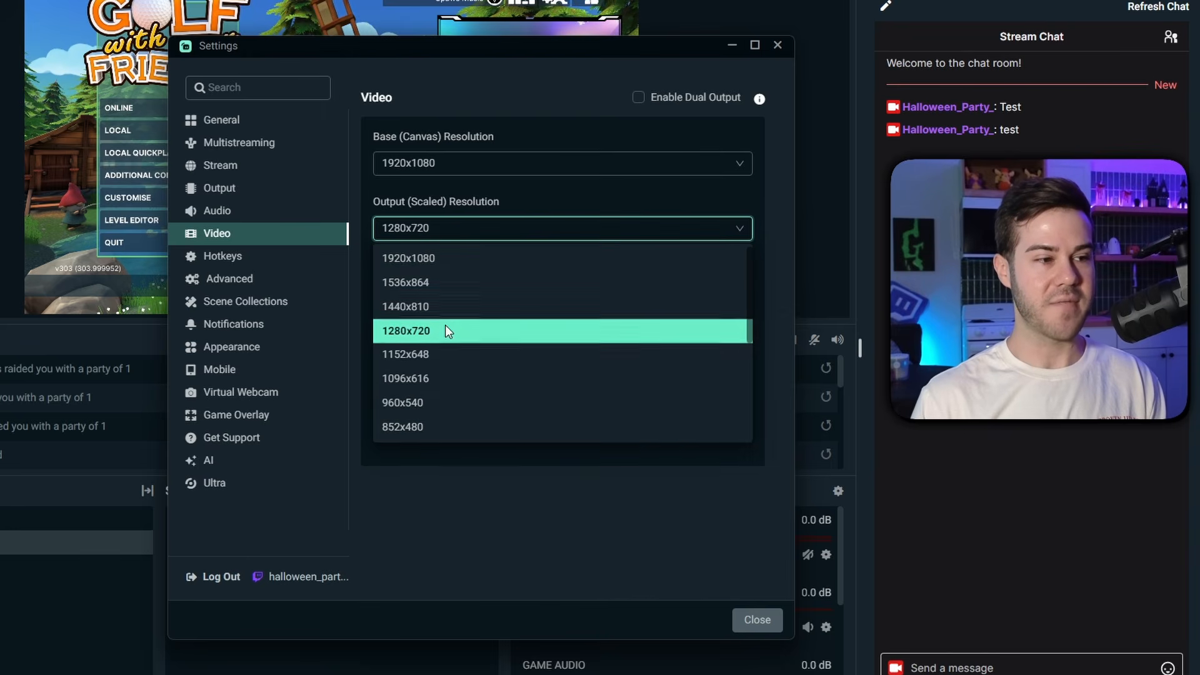
pyautogui.click(448, 331)
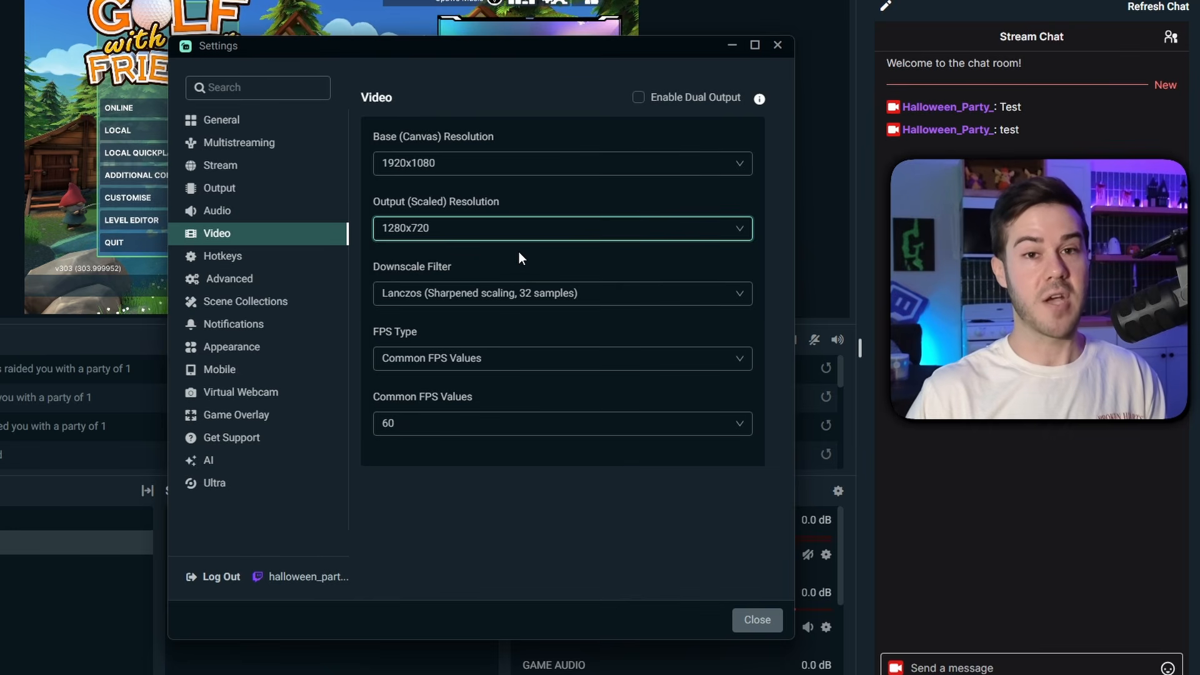
# Set the Output (Scaled) Resolution to 1920x1080 in the video settings and the Output Mode to Advanced in the output settings
pyautogui.click(472, 237)
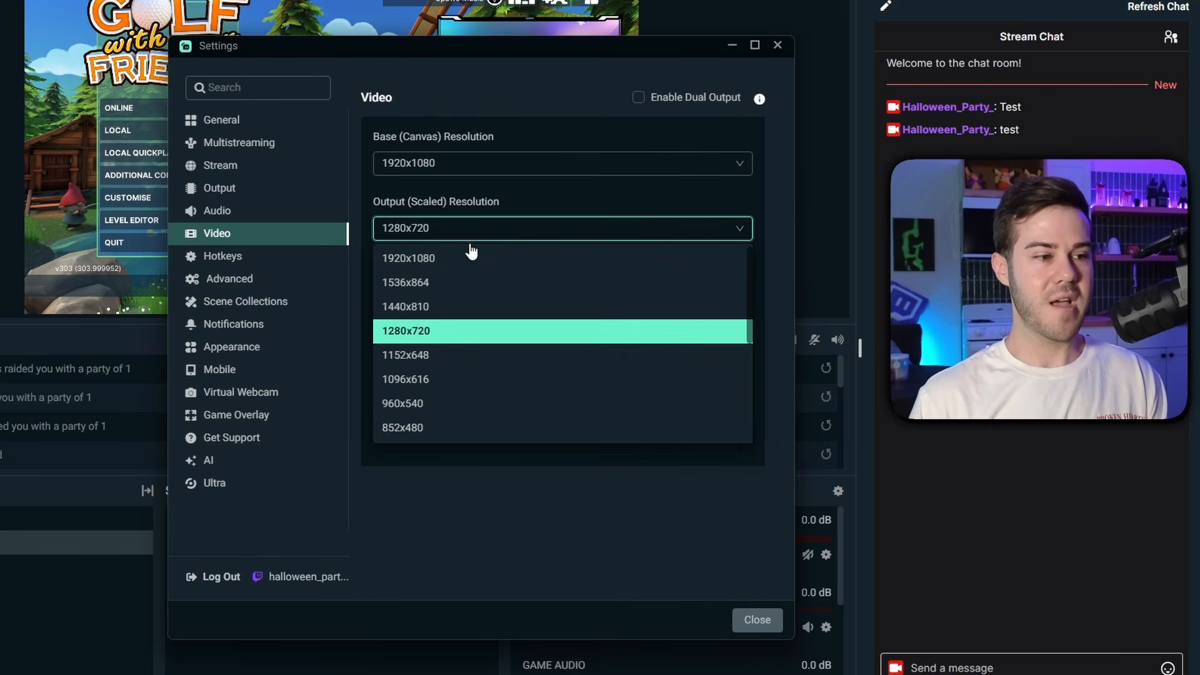
pyautogui.click(421, 257)
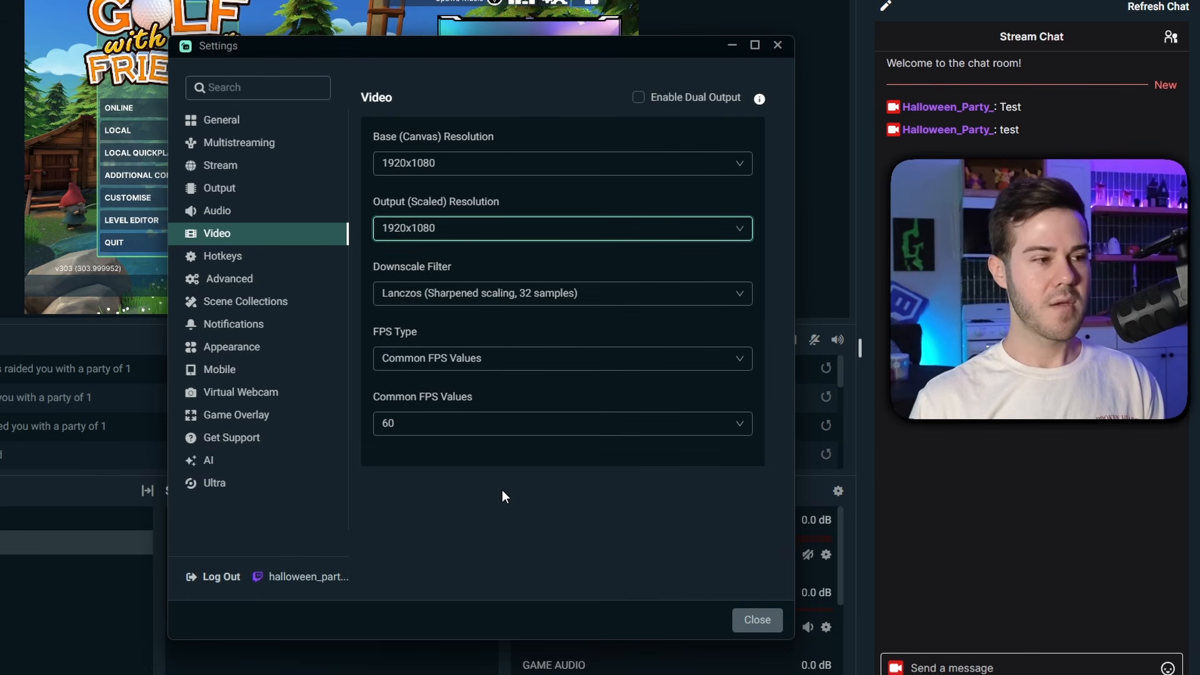
pyautogui.click(238, 191)
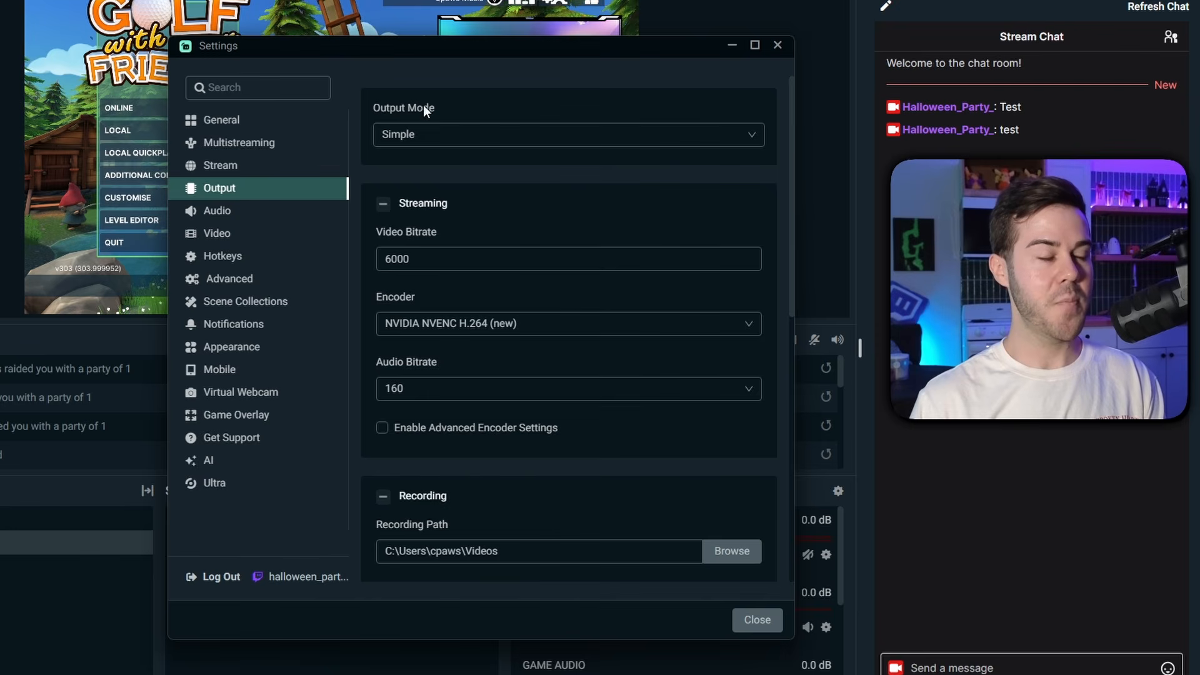
pyautogui.click(447, 136)
pyautogui.click(414, 193)
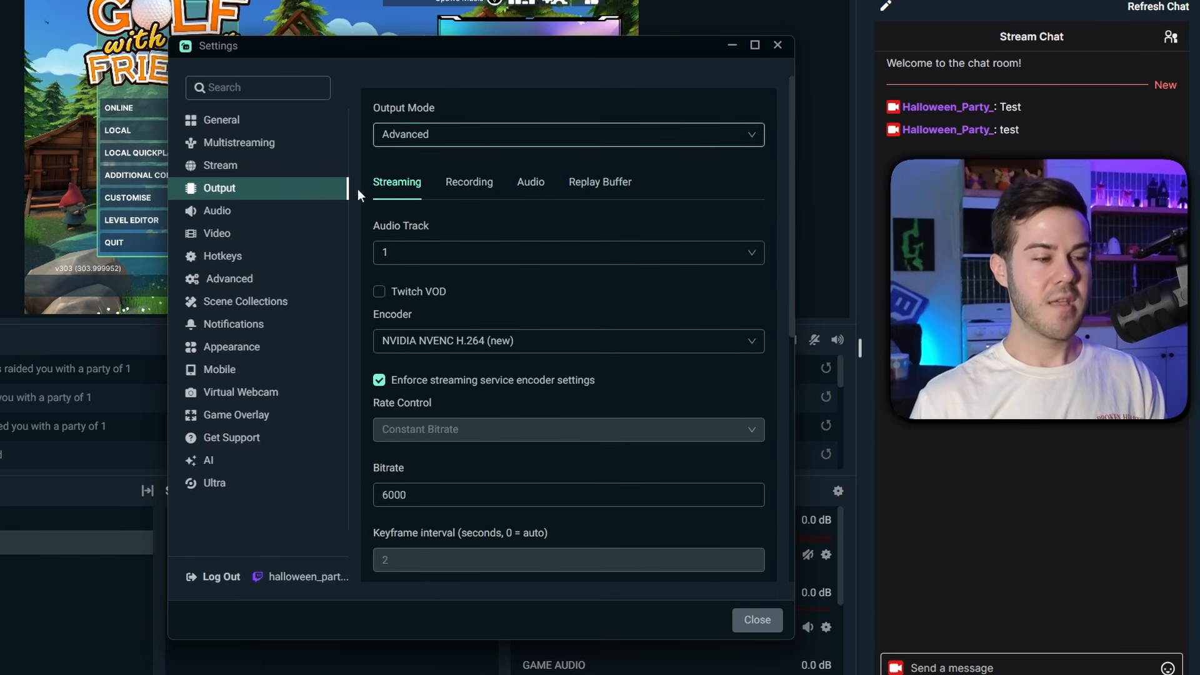
# Select NVIDIA NVENC H.264 (new) as the streaming encoder
pyautogui.scroll(-2, 487, 251)
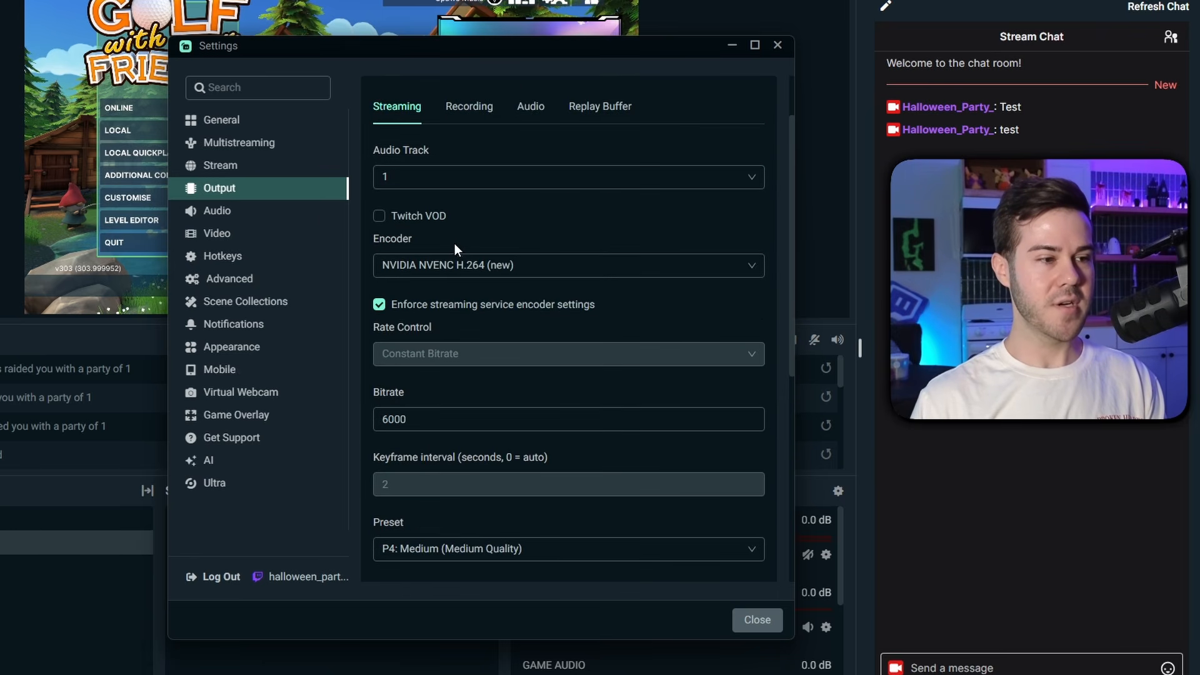
pyautogui.click(504, 267)
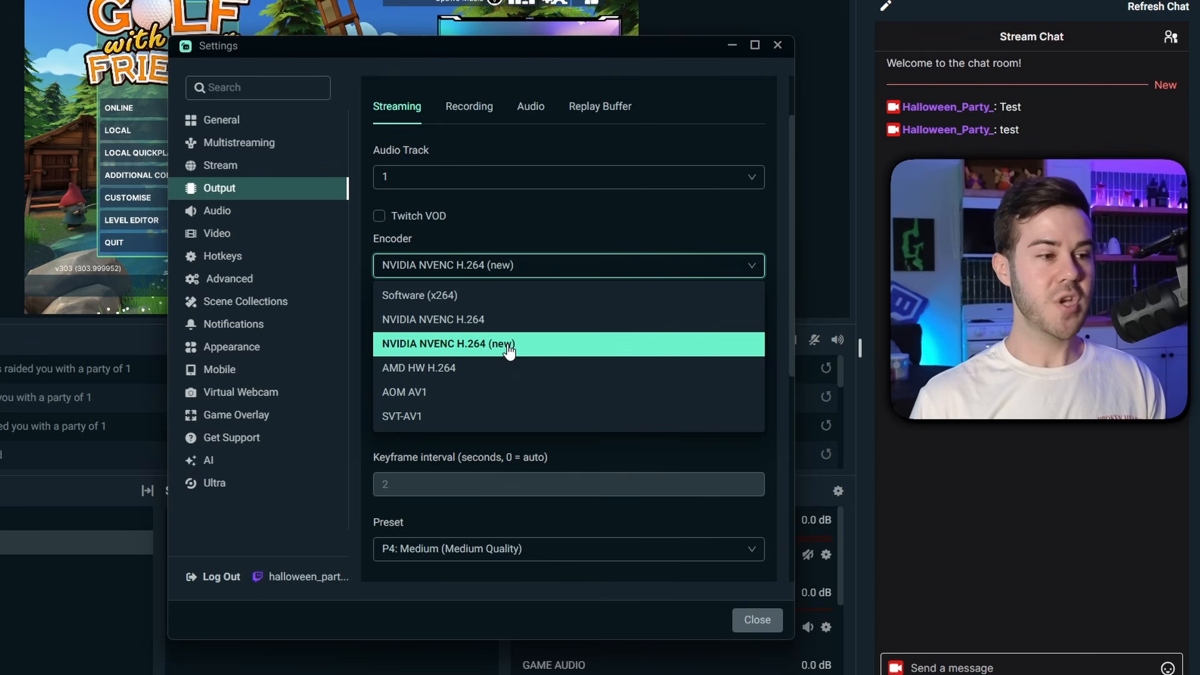
pyautogui.click(510, 347)
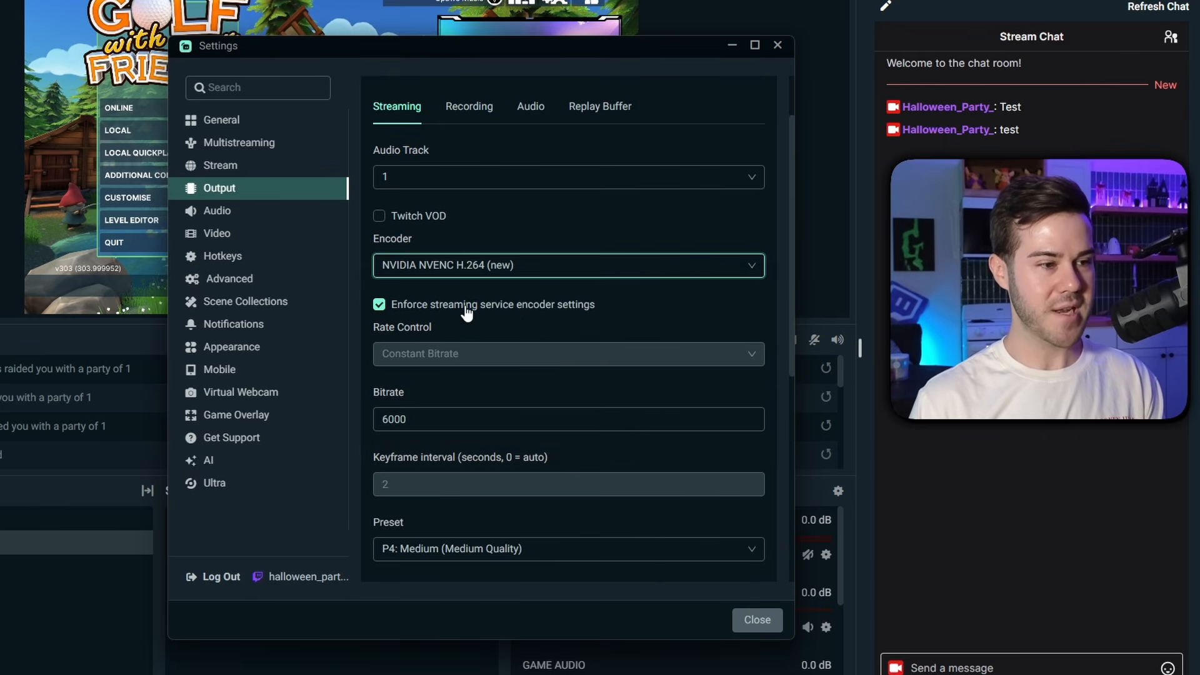
# Disable enforced streaming service encoder settings, choose Constant Bitrate as the Rate Control, and re-enable the enforcement
pyautogui.scroll(-3, 413, 268)
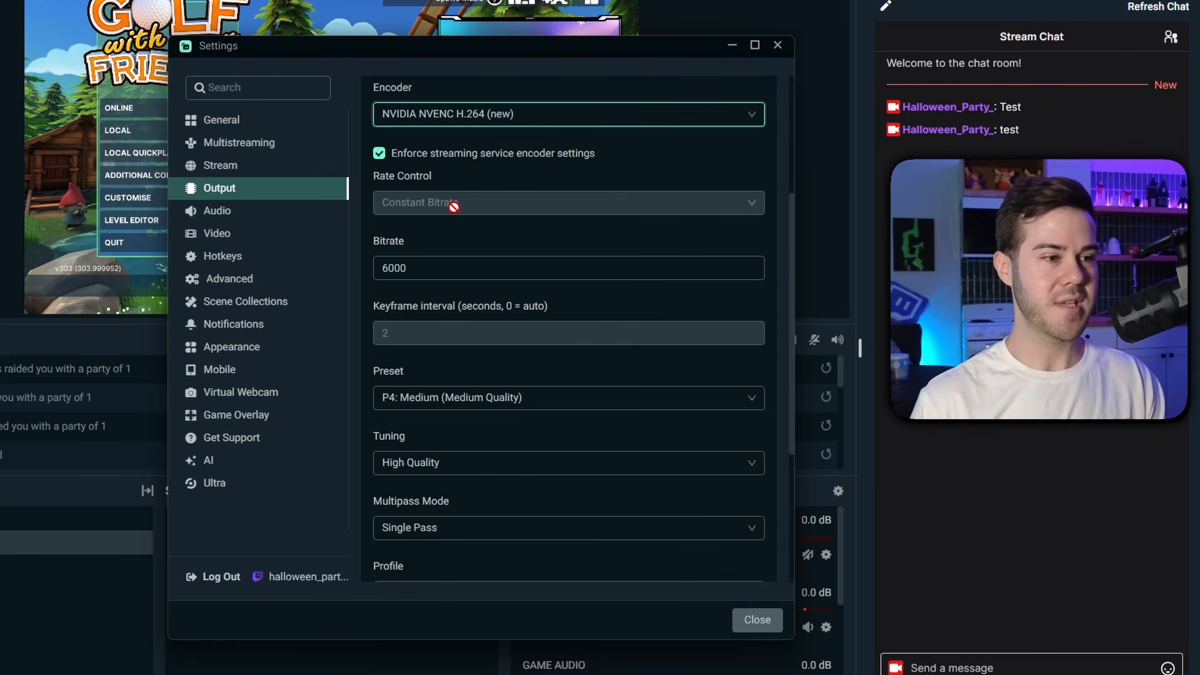
pyautogui.click(423, 155)
pyautogui.click(417, 206)
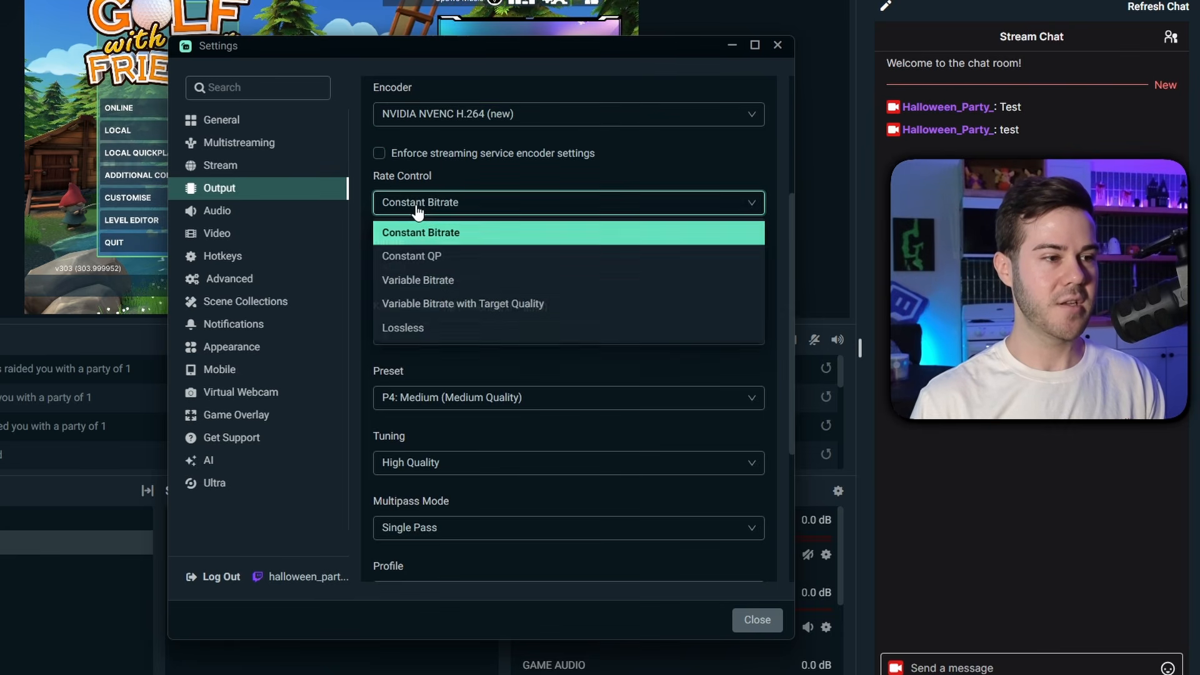
pyautogui.click(426, 236)
pyautogui.click(399, 159)
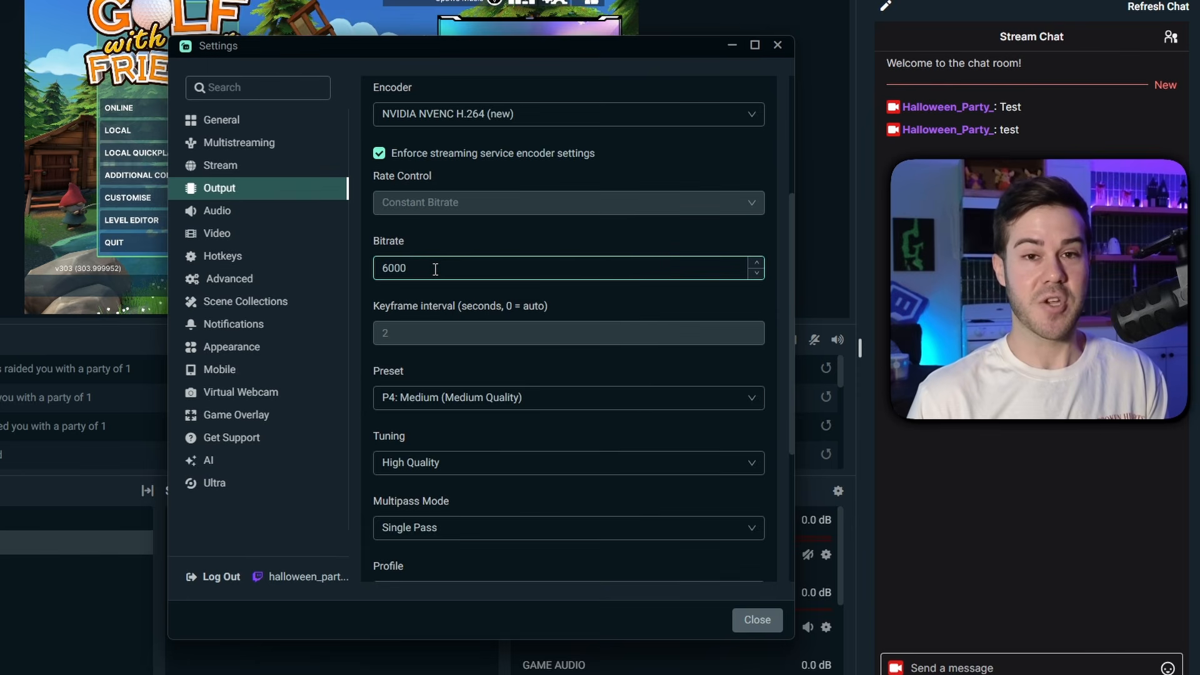
# Review the bitrate and the remaining encoder options such as preset, tuning and profile, and close the settings
pyautogui.click(391, 270)
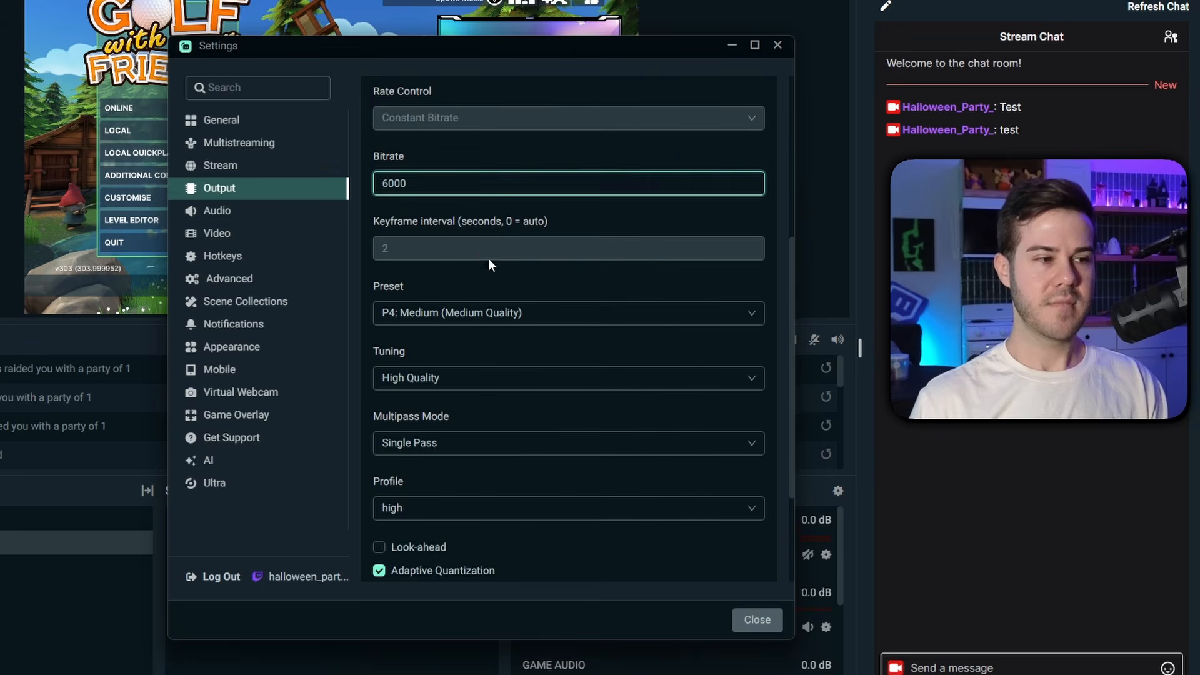
pyautogui.scroll(-2, 403, 231)
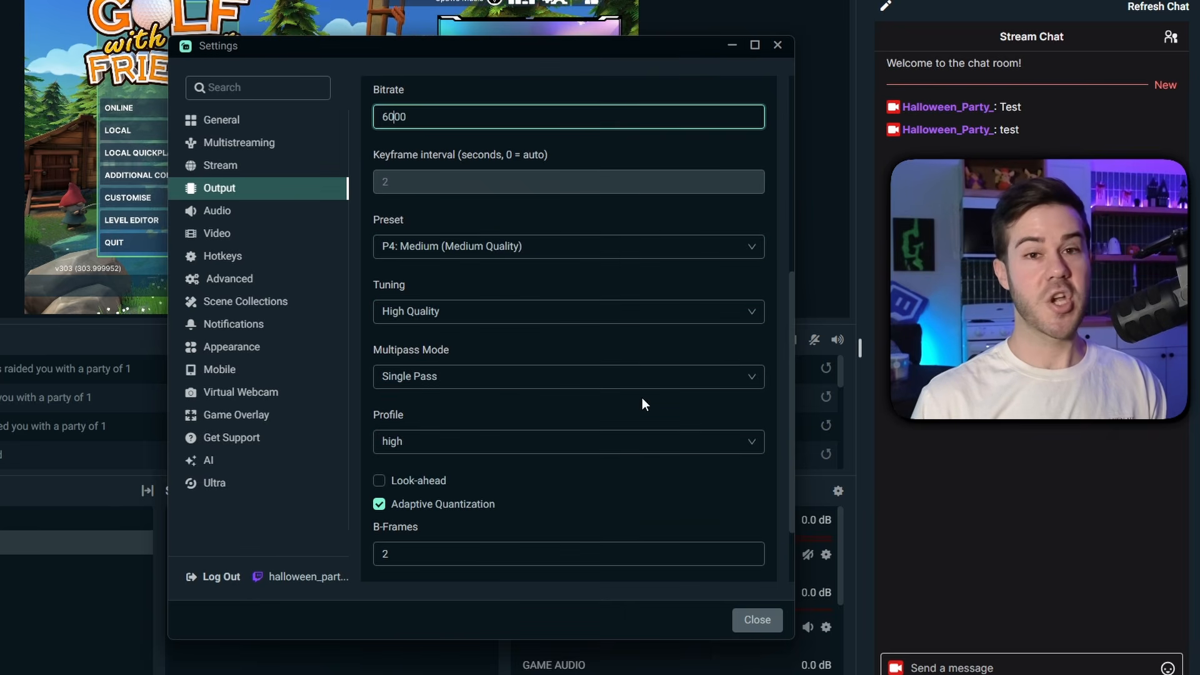
pyautogui.click(760, 629)
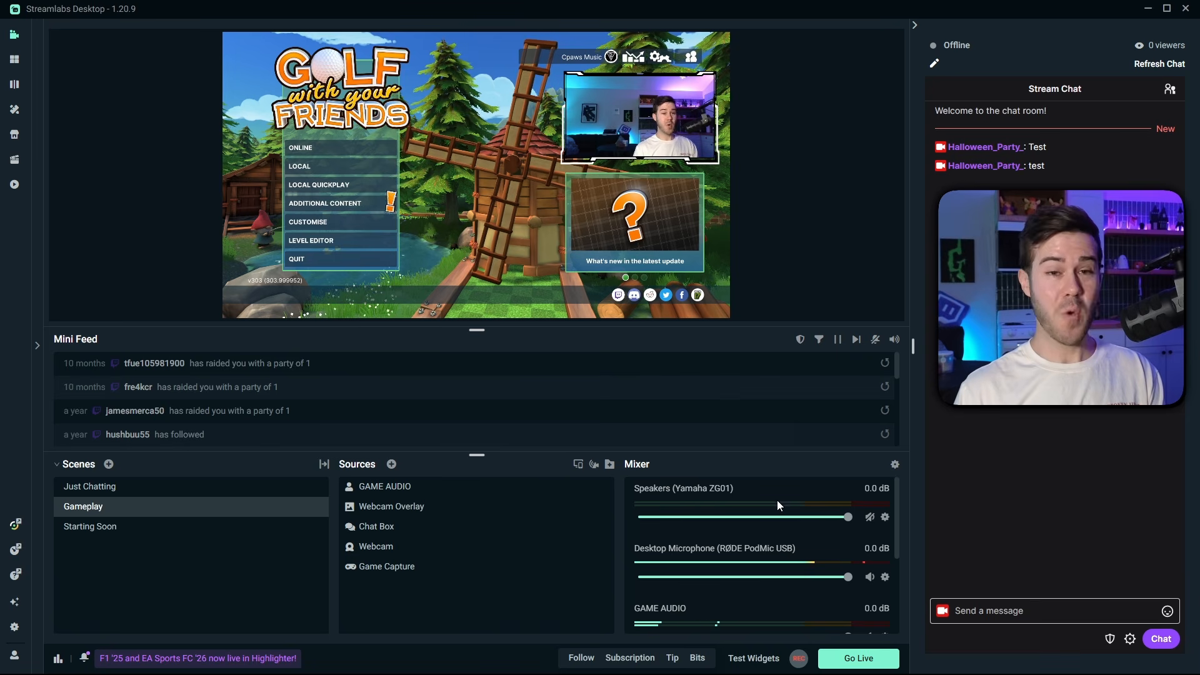
# Review the general settings' option to confirm stream title and game before going live, and close the settings
pyautogui.click(15, 627)
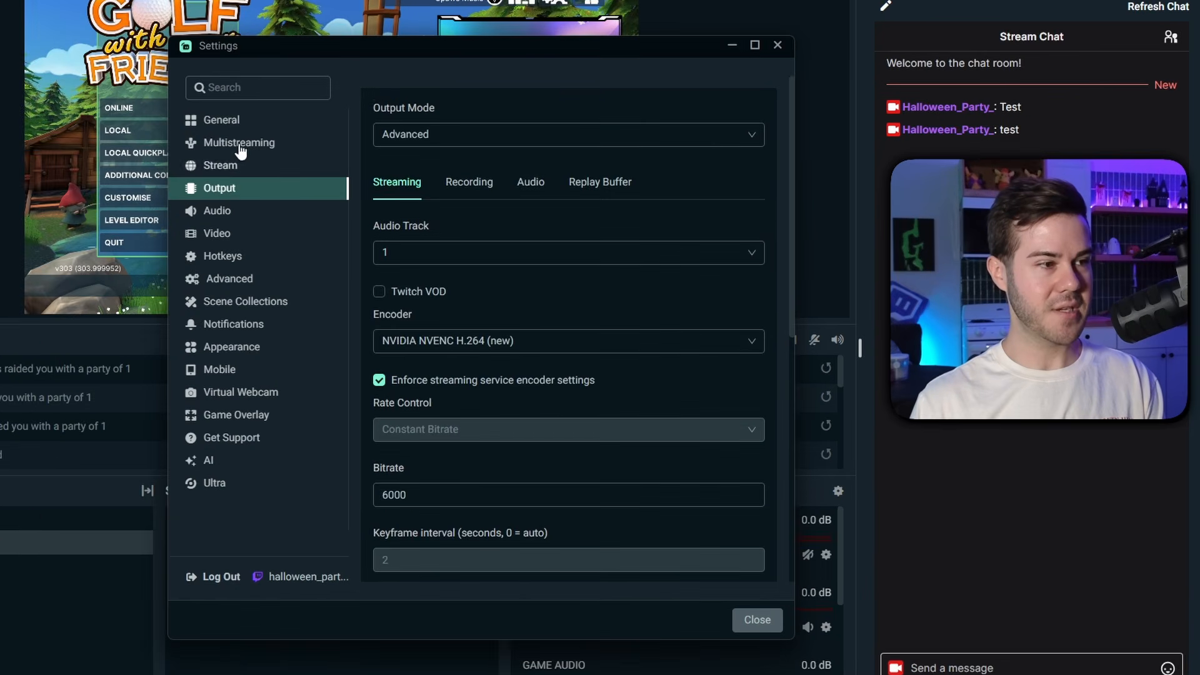
pyautogui.click(394, 158)
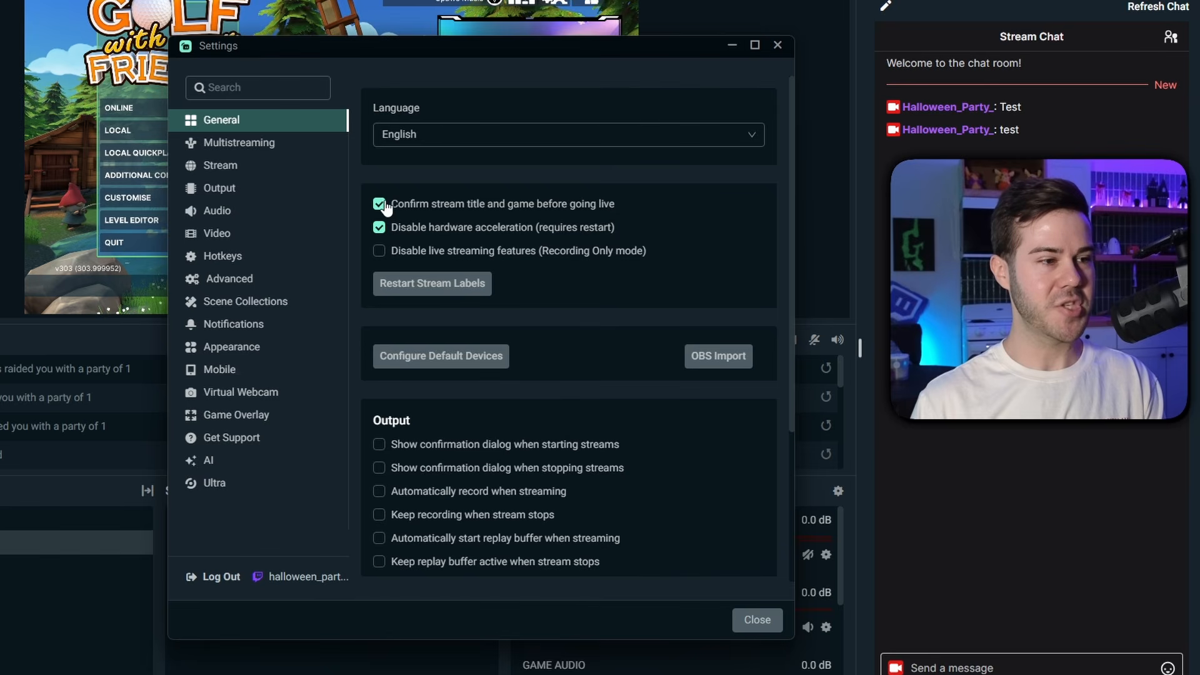
pyautogui.click(758, 621)
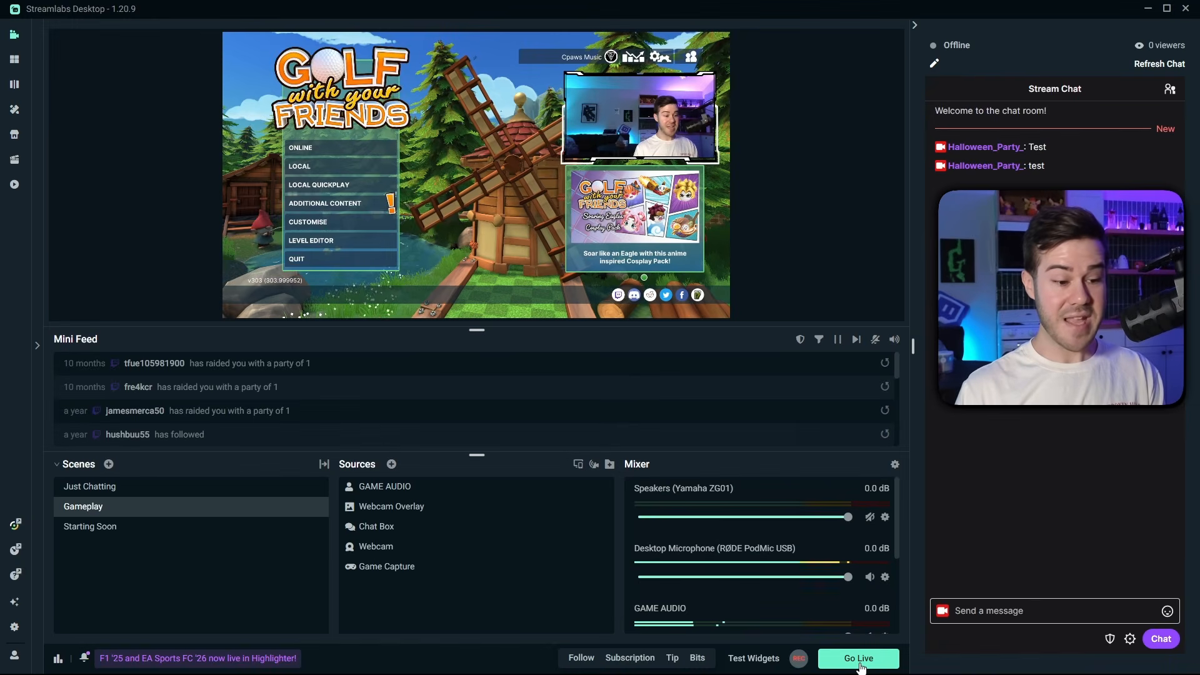
# Go live on Twitch with the title "First Stream EVER" and the category Fortnite
pyautogui.click(859, 658)
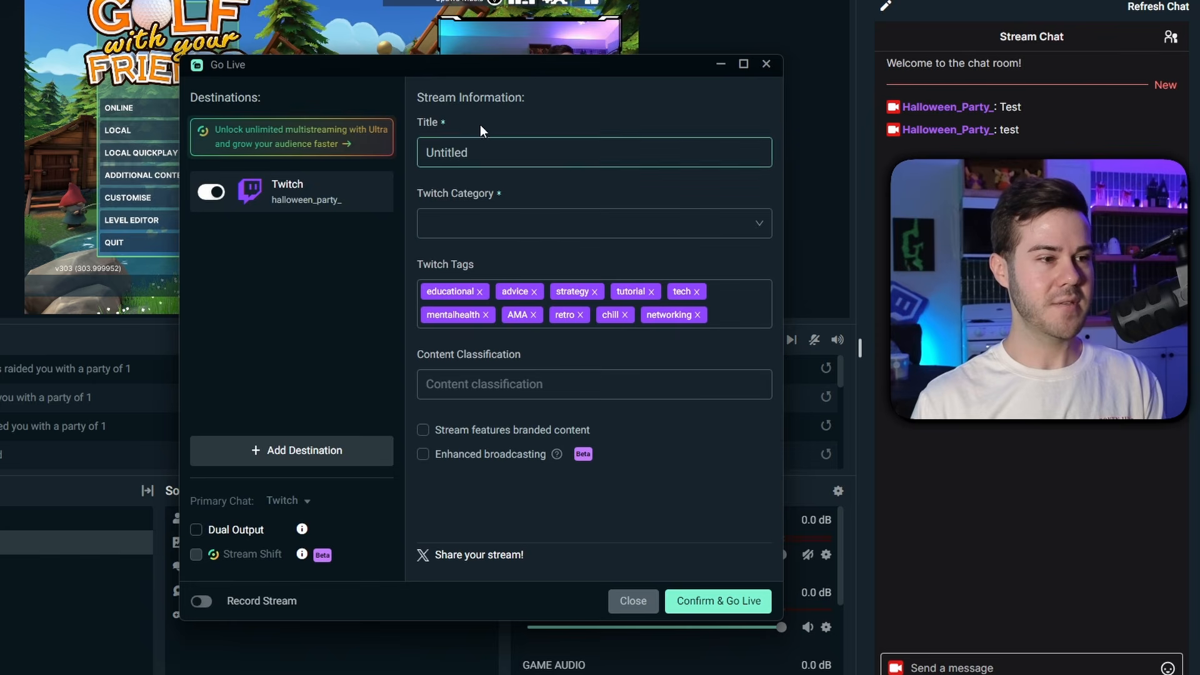
pyautogui.moveTo(498, 156); pyautogui.dragTo(420, 157)
pyautogui.write('First Stream EVER')
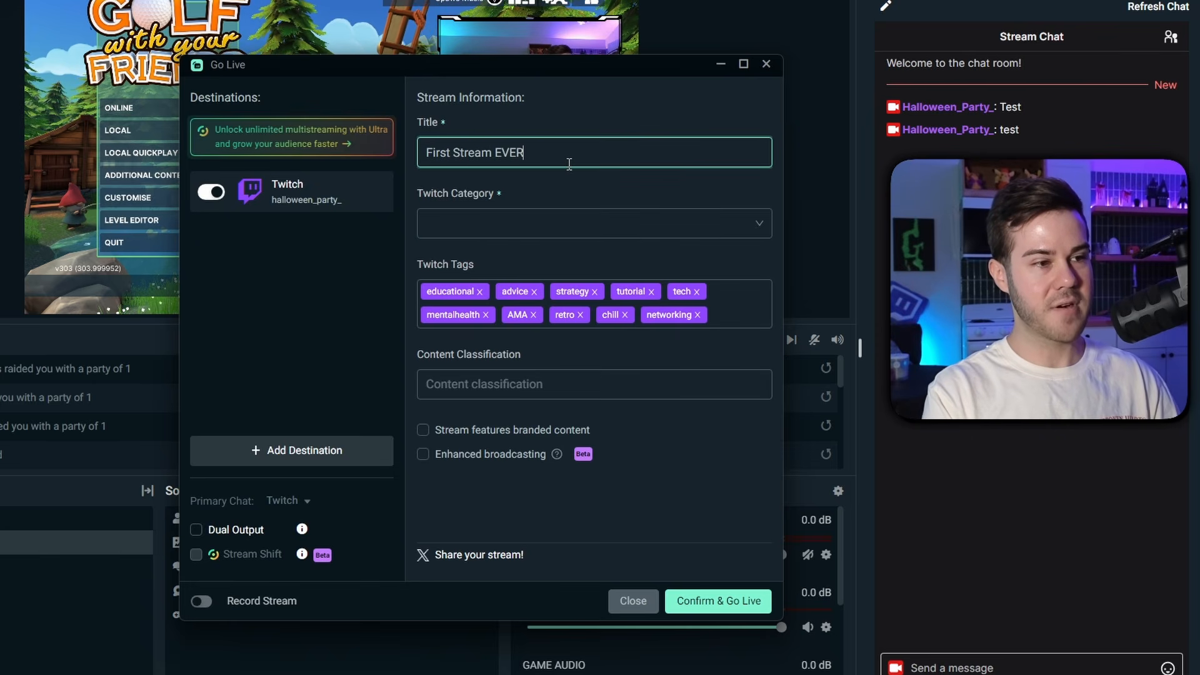
pyautogui.click(486, 226)
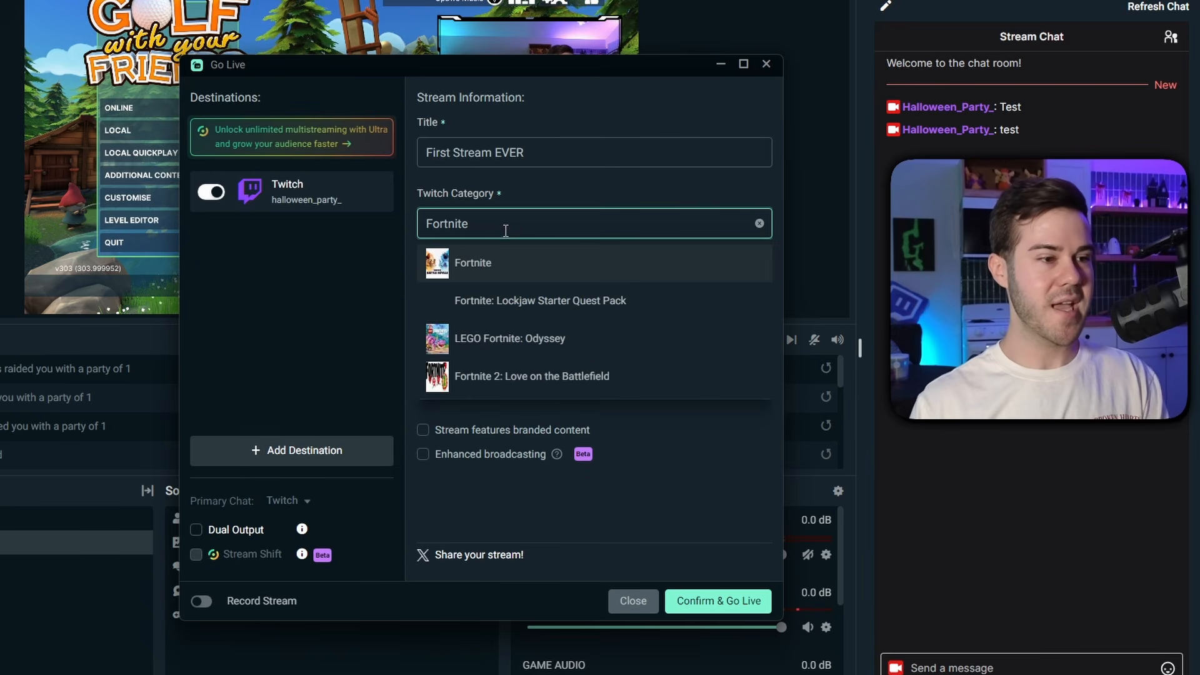
pyautogui.click(539, 273)
pyautogui.scroll(-3, 546, 370)
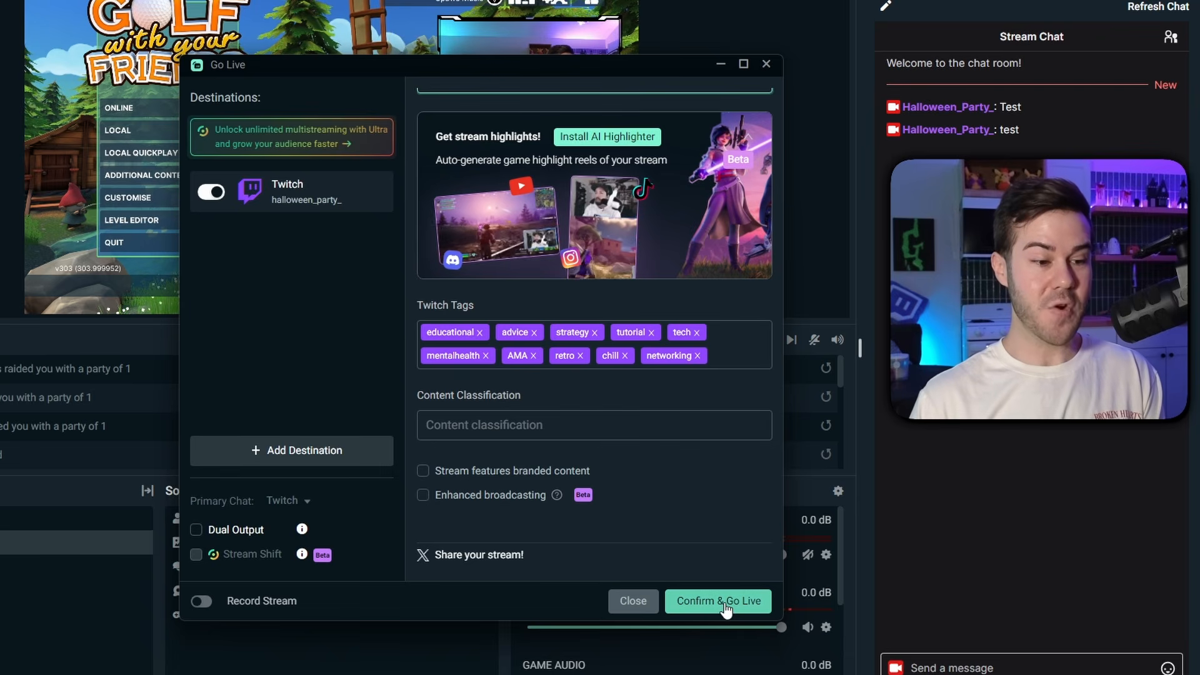
pyautogui.click(724, 604)
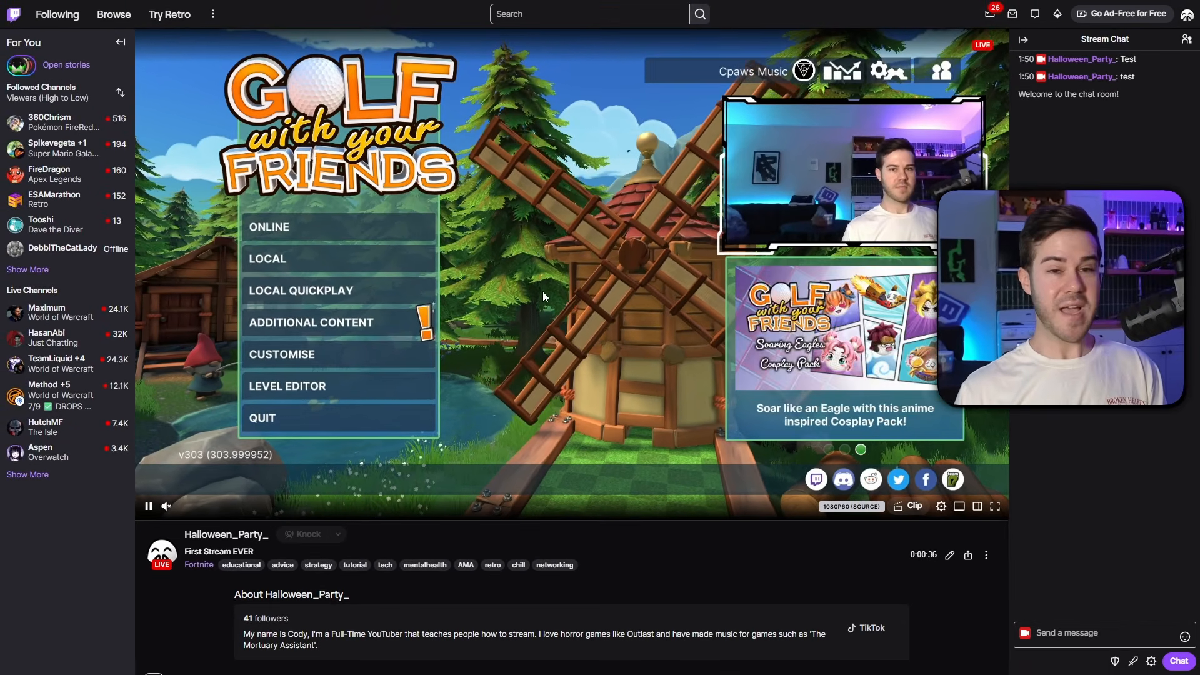
# On the Twitch channel page, send a series of test chat messages, starting with "test", "sdfgs", "dfg" and "sdf"
pyautogui.click(1063, 635)
pyautogui.write('test')
pyautogui.press('Return')
pyautogui.write('sdfgs')
pyautogui.press('Return')
pyautogui.write('dfg')
pyautogui.press('Return')
pyautogui.write('sdf')
pyautogui.press('Return')
pyautogui.write('g')
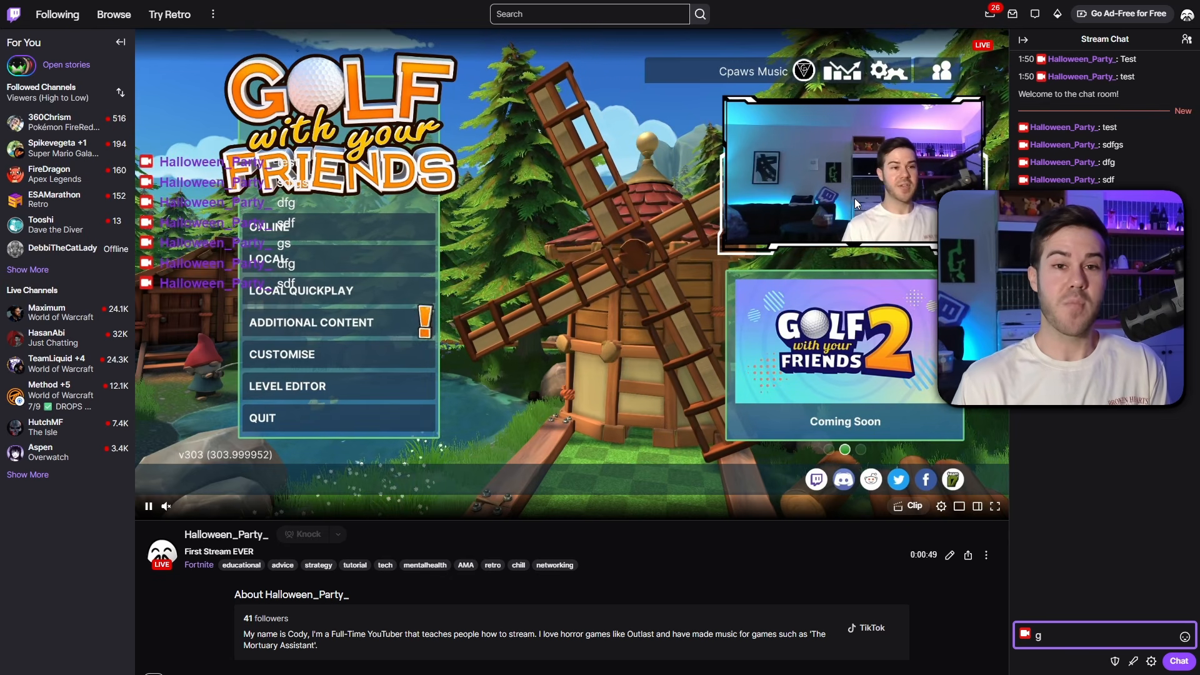
# Open the Stream Manager in Twitch's Creator Dashboard
pyautogui.click(1187, 17)
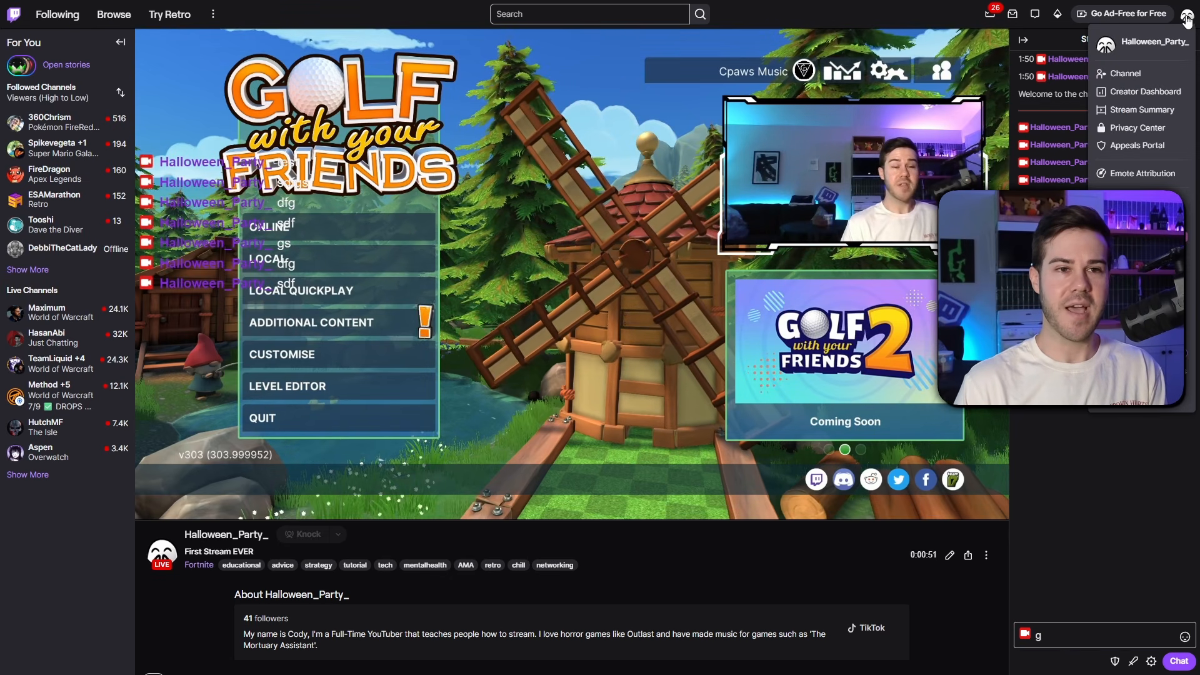
pyautogui.click(1130, 87)
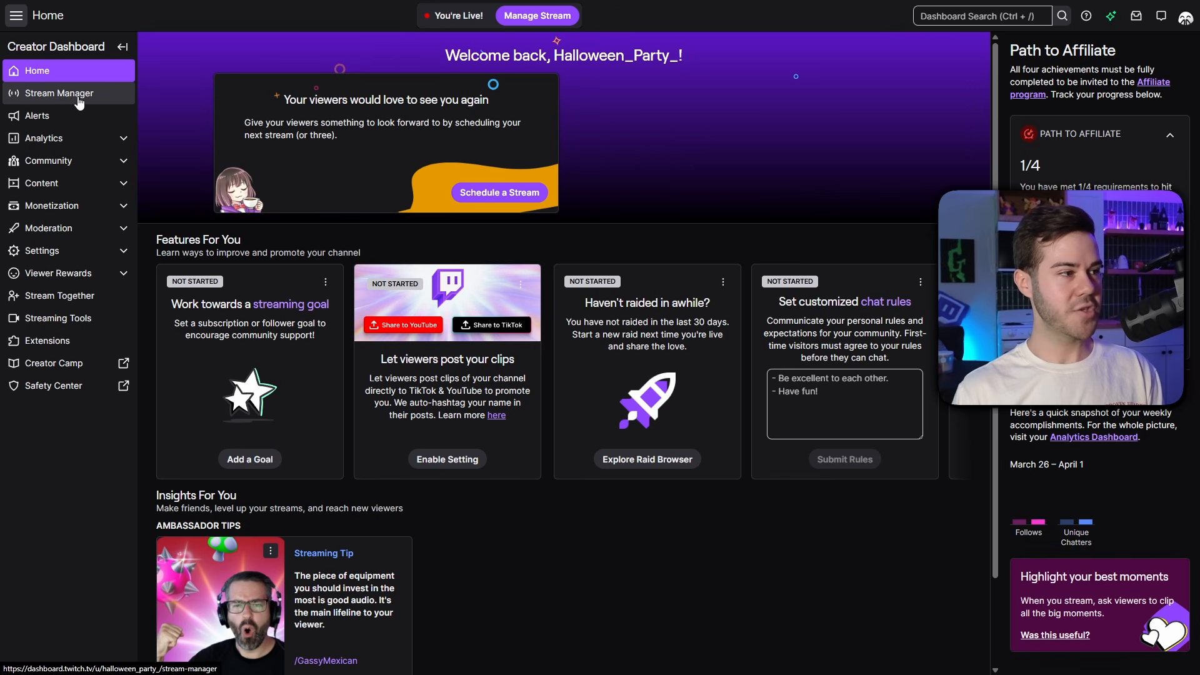
pyautogui.click(73, 101)
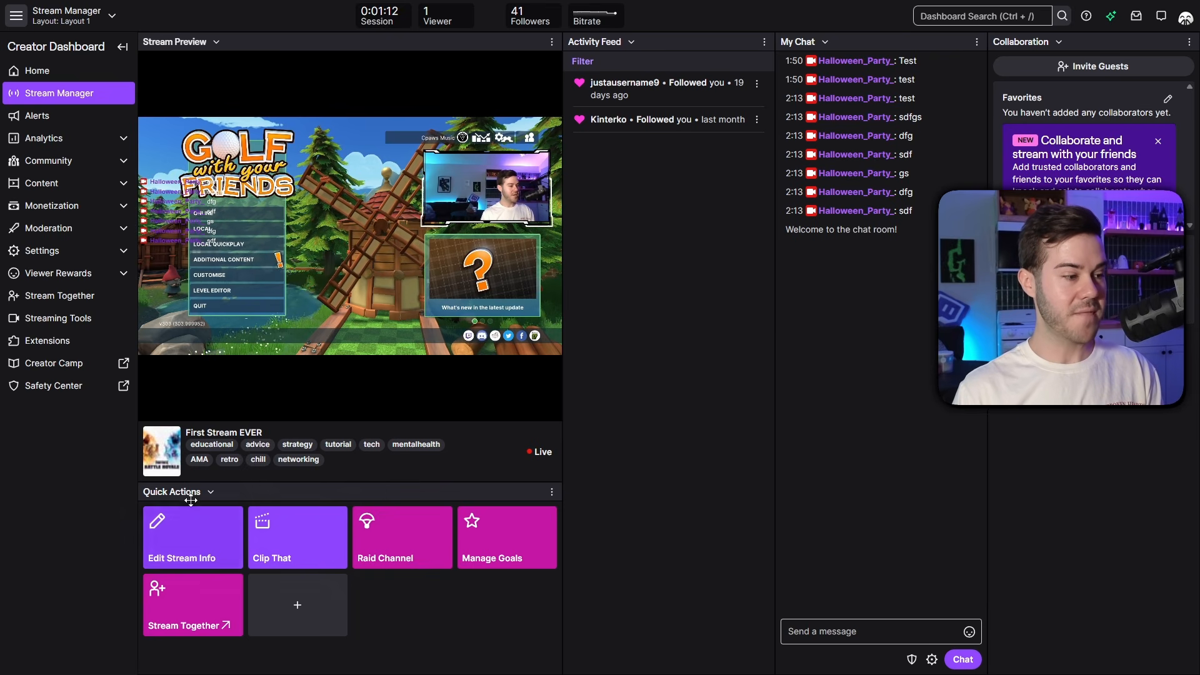
# Browse the quick actions that can be added to the Stream Manager, and close the list without adding any
pyautogui.click(285, 620)
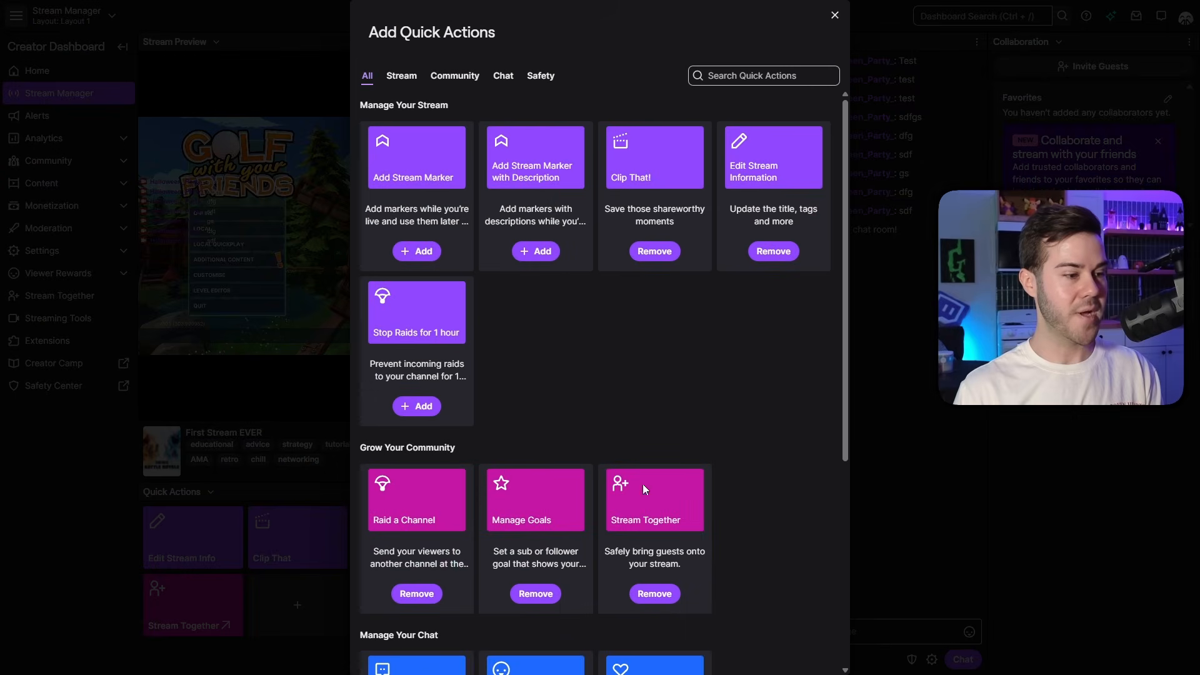
pyautogui.scroll(-5, 682, 457)
pyautogui.scroll(5, 533, 429)
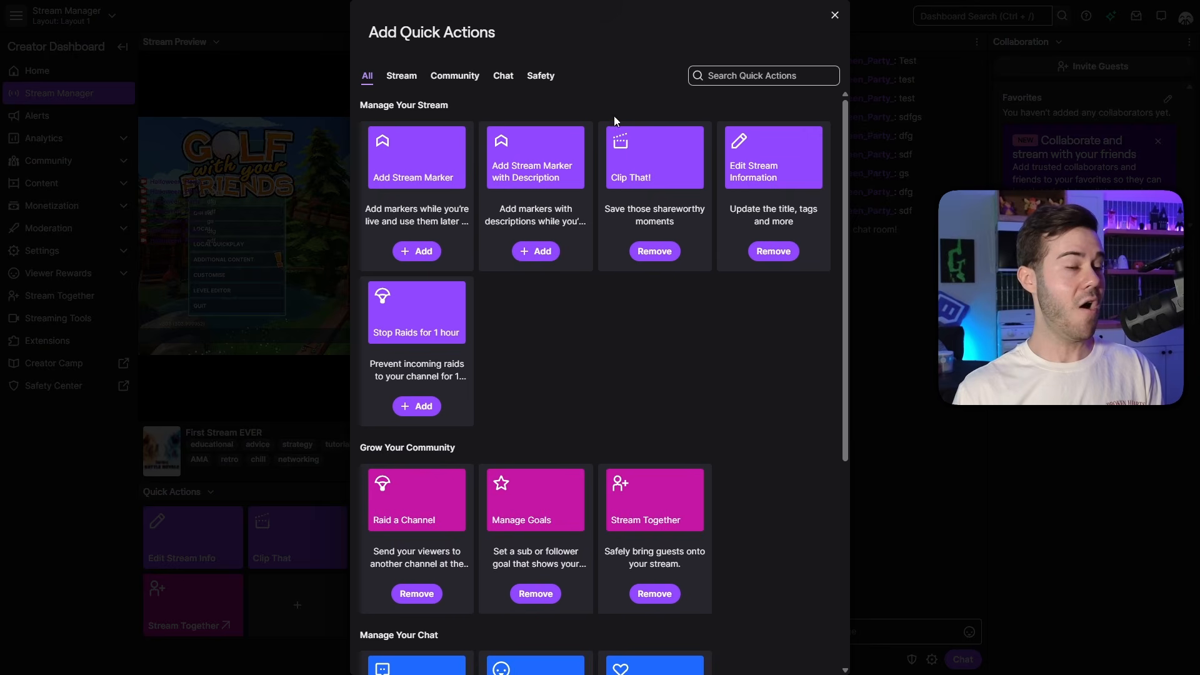
pyautogui.click(835, 15)
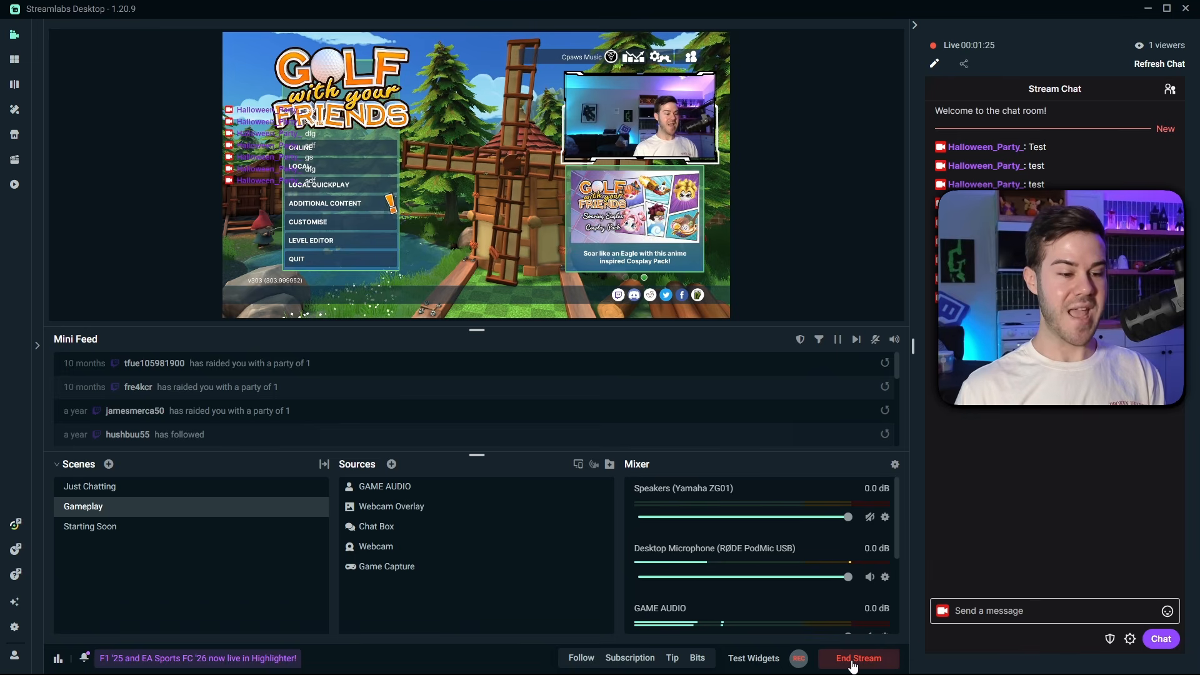
# Switch to Streamlabs Desktop and end the live stream
pyautogui.click(853, 662)
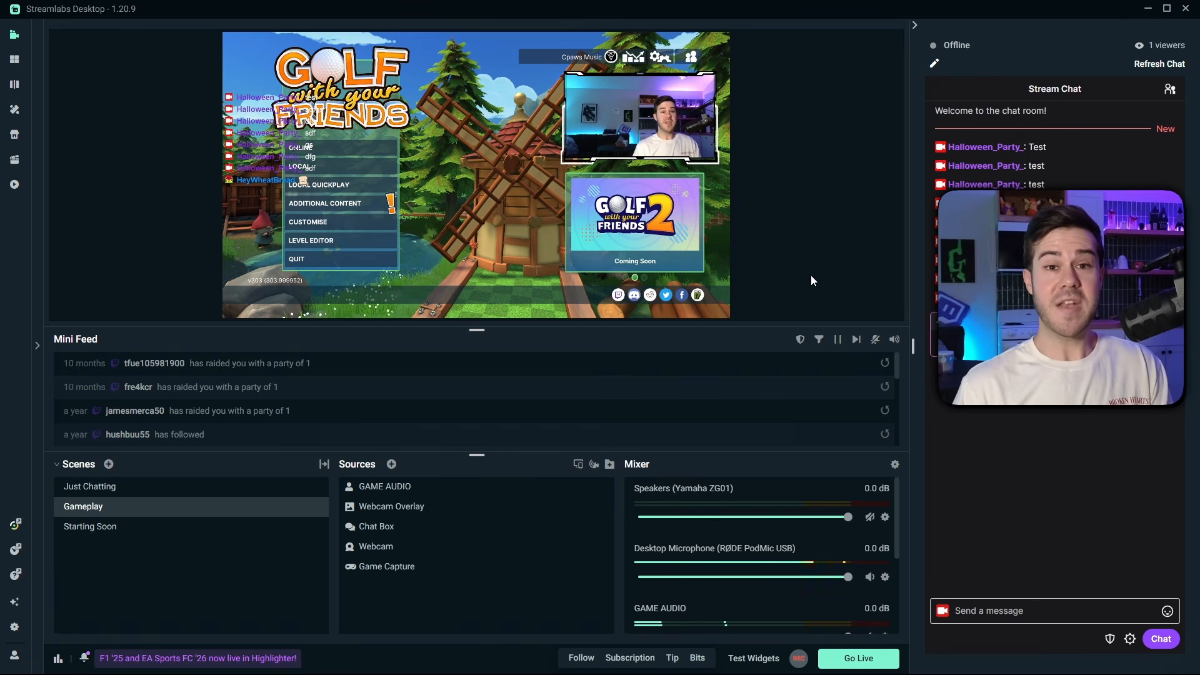